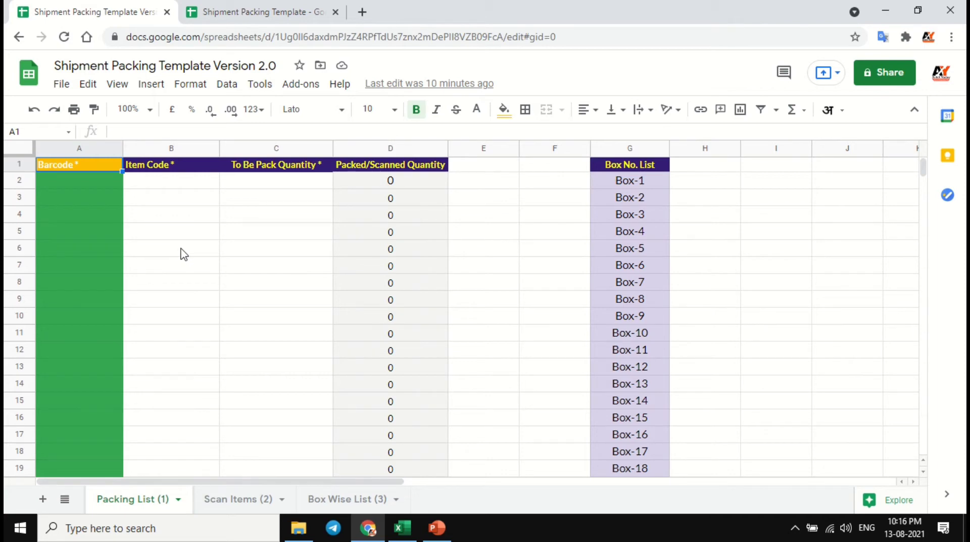
# - Review the item codes and to-be-packed quantities on the Packing List sheet of the original Shipment Packing Template
pyautogui.click(264, 14)
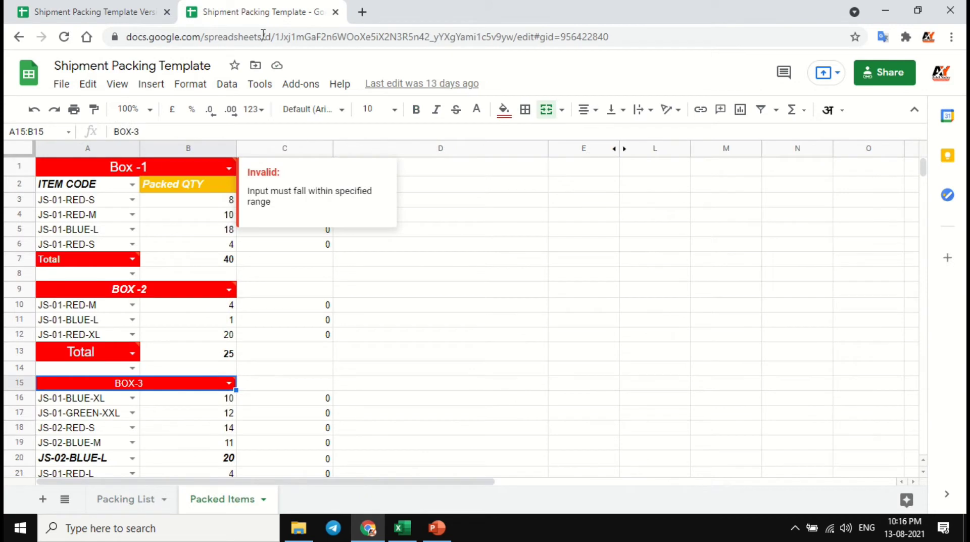
pyautogui.click(133, 500)
pyautogui.click(89, 184)
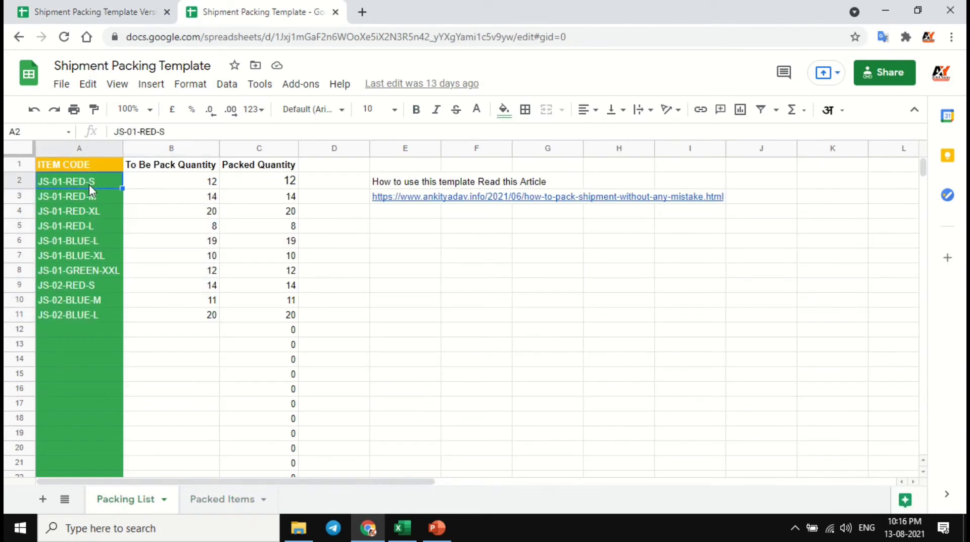
pyautogui.click(180, 184)
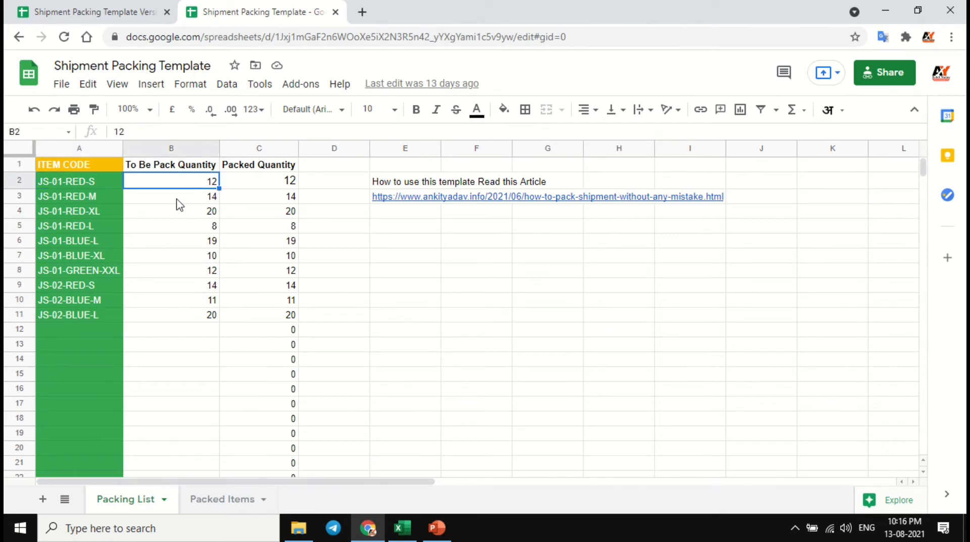
# - On the Packed Items sheet, choose JS-01-RED-S as the first Box-1 item code and check its packed quantity cell
pyautogui.click(207, 501)
pyautogui.click(119, 203)
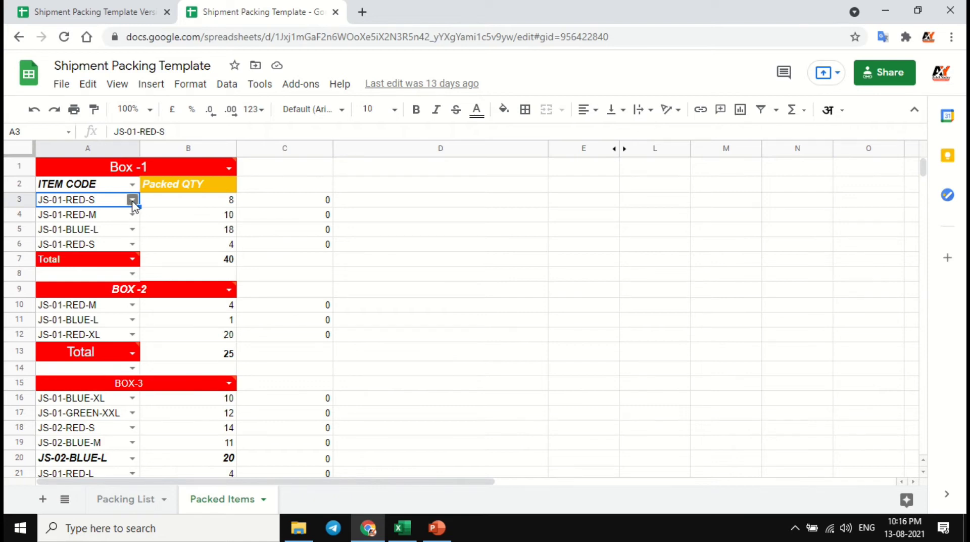
pyautogui.click(132, 200)
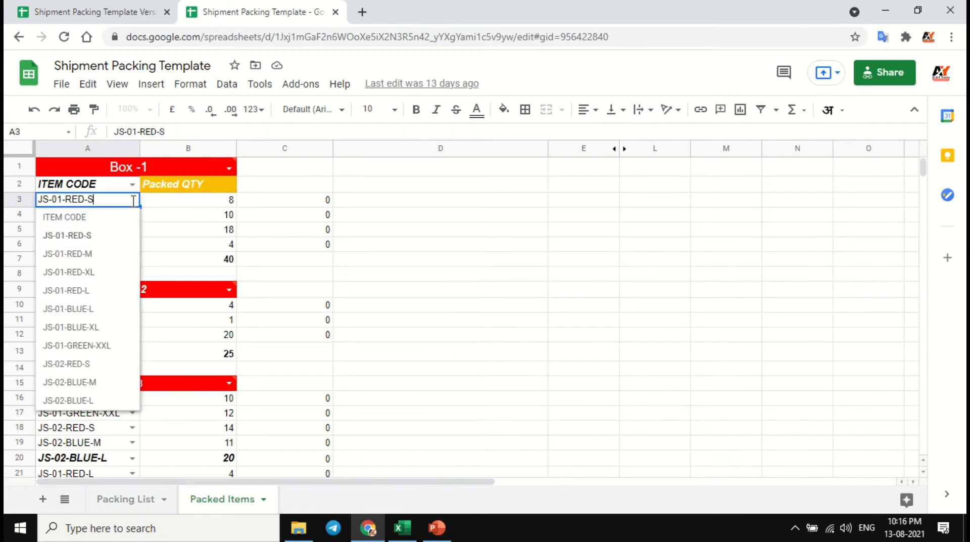
pyautogui.click(96, 237)
pyautogui.click(202, 207)
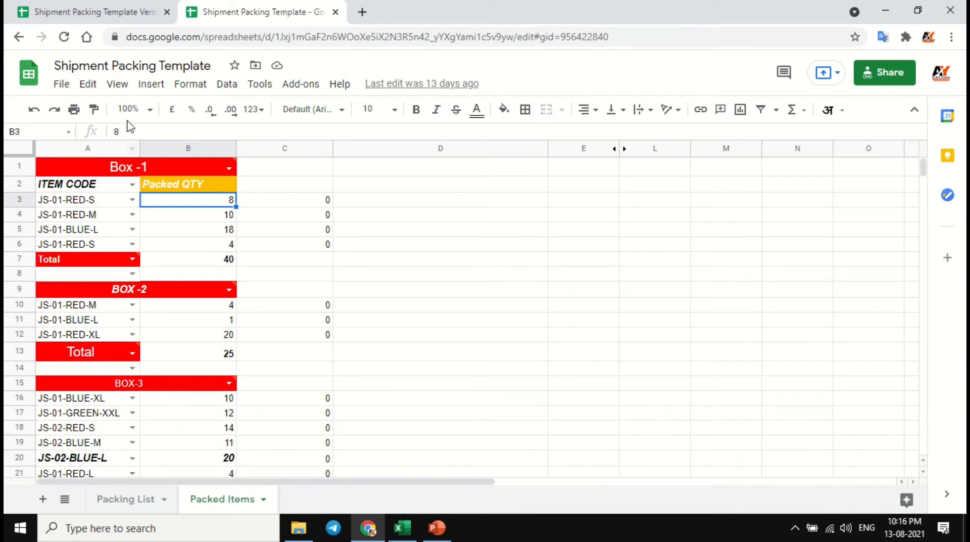
# - Compare the blank Barcode column of the Version 2.0 Packing List with the item table in the Excel workbook Book1
pyautogui.click(105, 17)
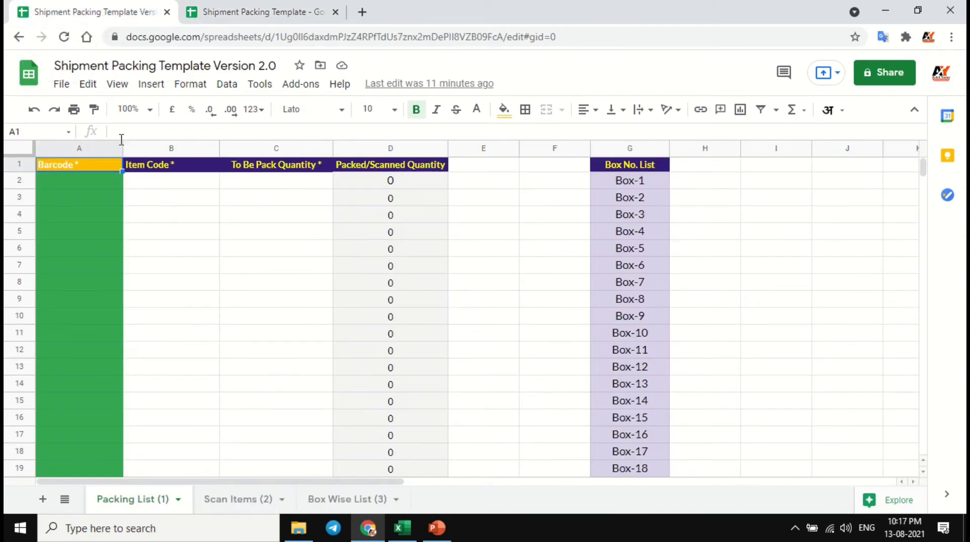
pyautogui.click(108, 185)
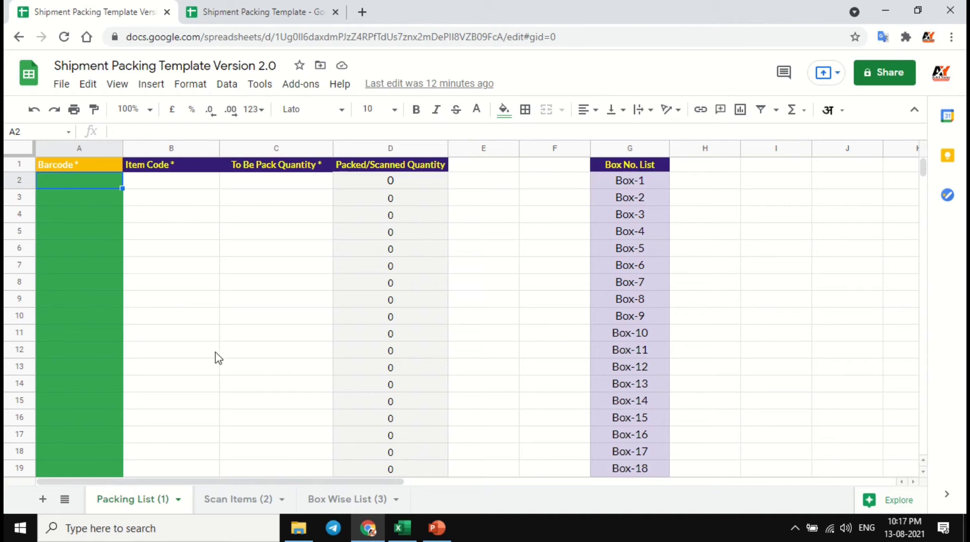
pyautogui.click(402, 528)
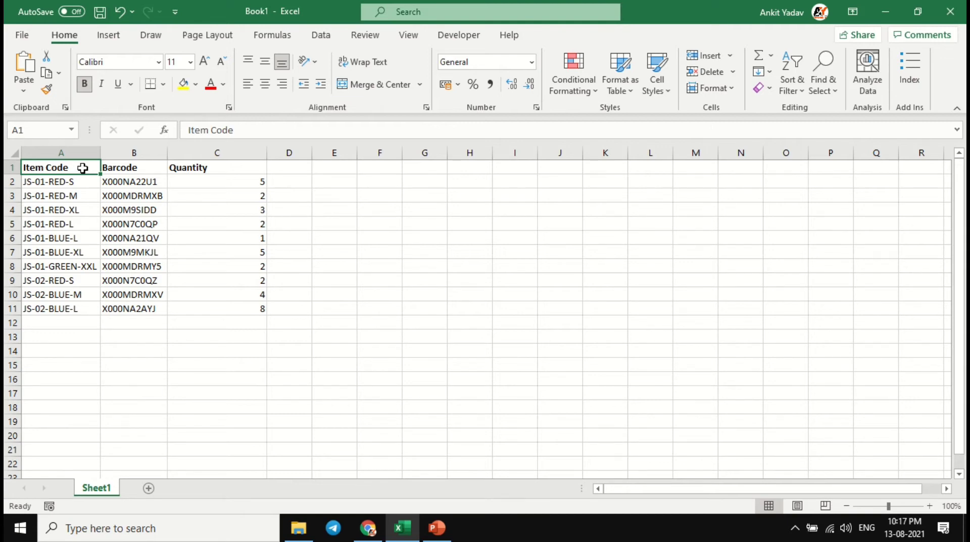
pyautogui.moveTo(79, 170); pyautogui.dragTo(252, 324)
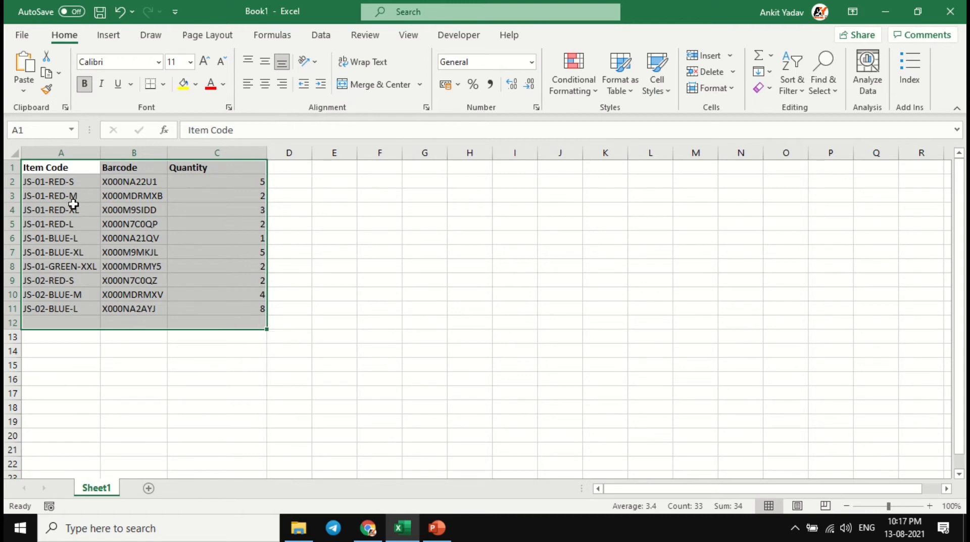
pyautogui.click(76, 183)
pyautogui.click(78, 167)
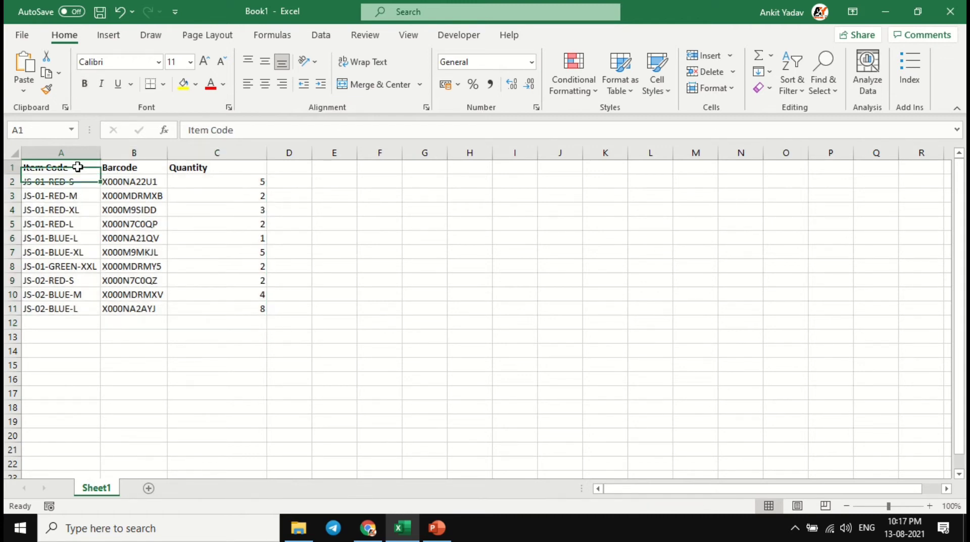
# - Examine the Item Code, Barcode and Quantity columns of the item table one after another
pyautogui.click(77, 153)
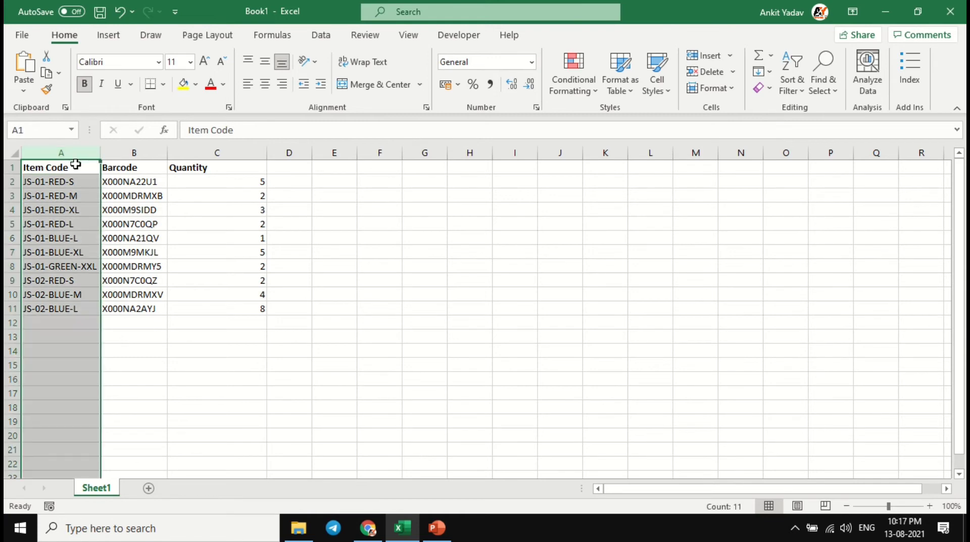
pyautogui.click(76, 166)
pyautogui.click(76, 153)
pyautogui.click(118, 167)
pyautogui.click(123, 152)
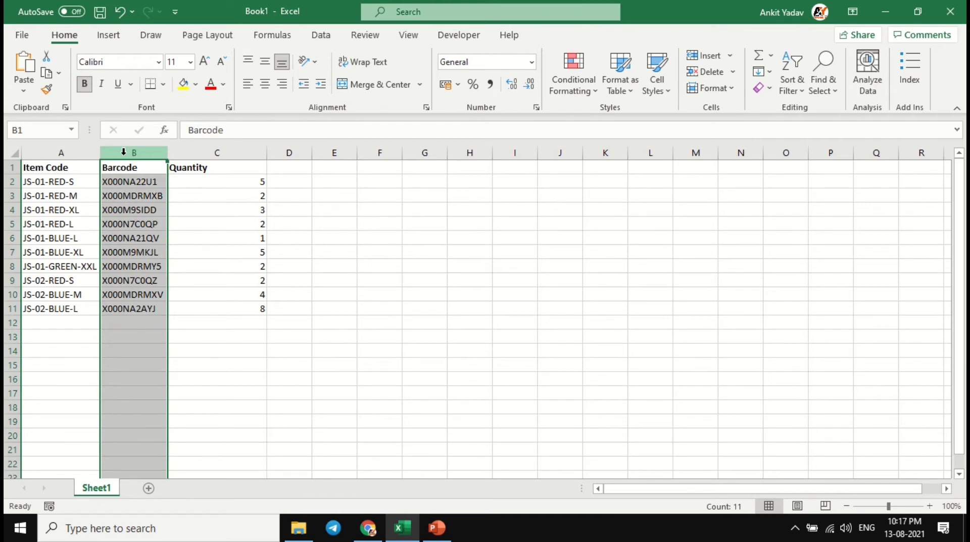
pyautogui.click(138, 182)
pyautogui.click(202, 167)
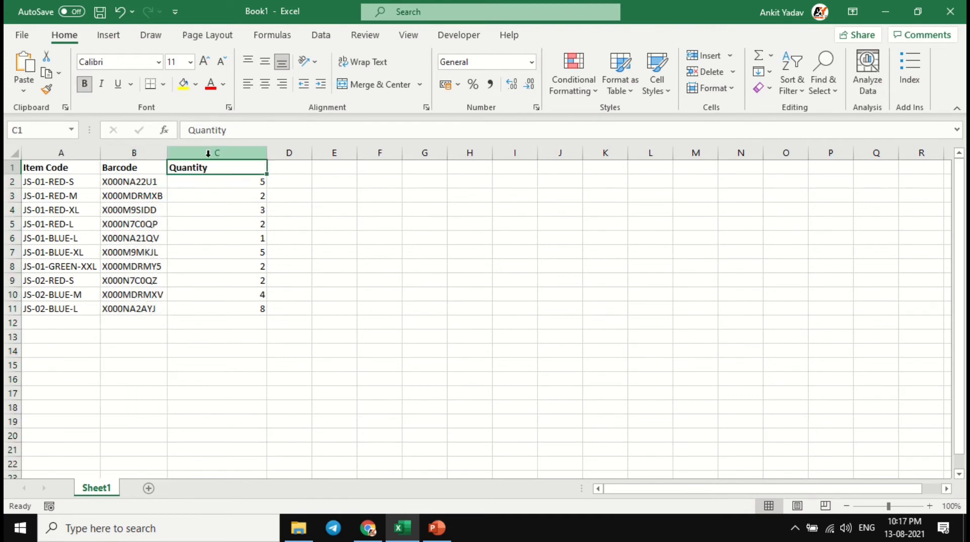
pyautogui.click(207, 152)
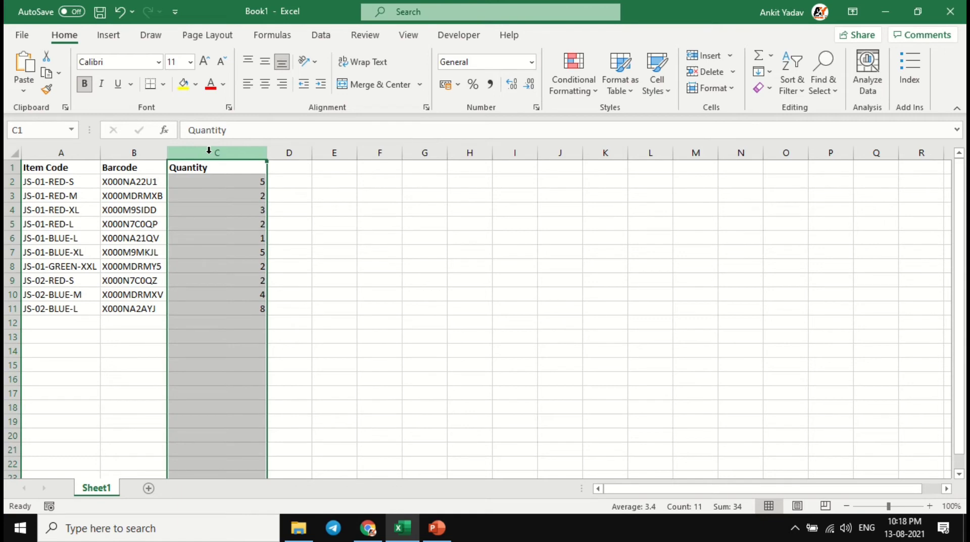
pyautogui.click(197, 183)
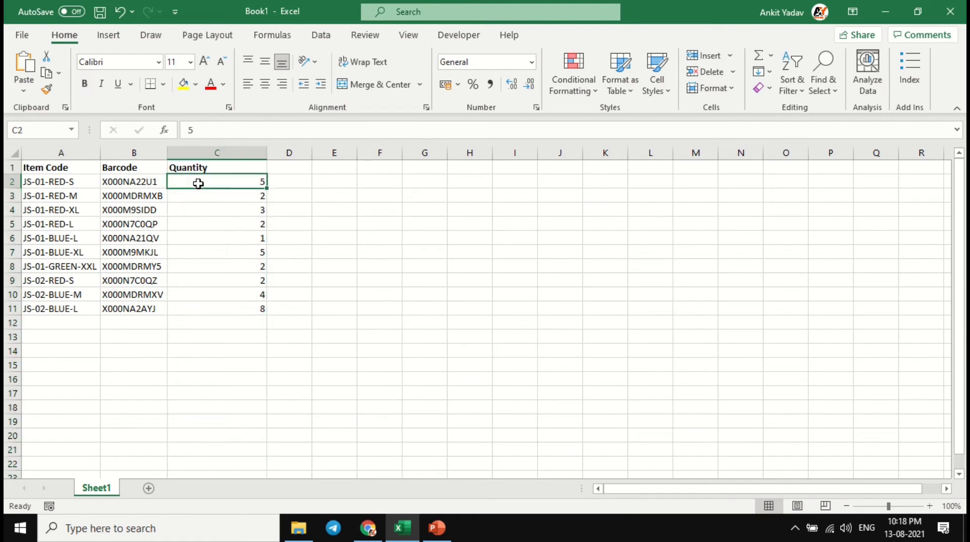
pyautogui.click(78, 183)
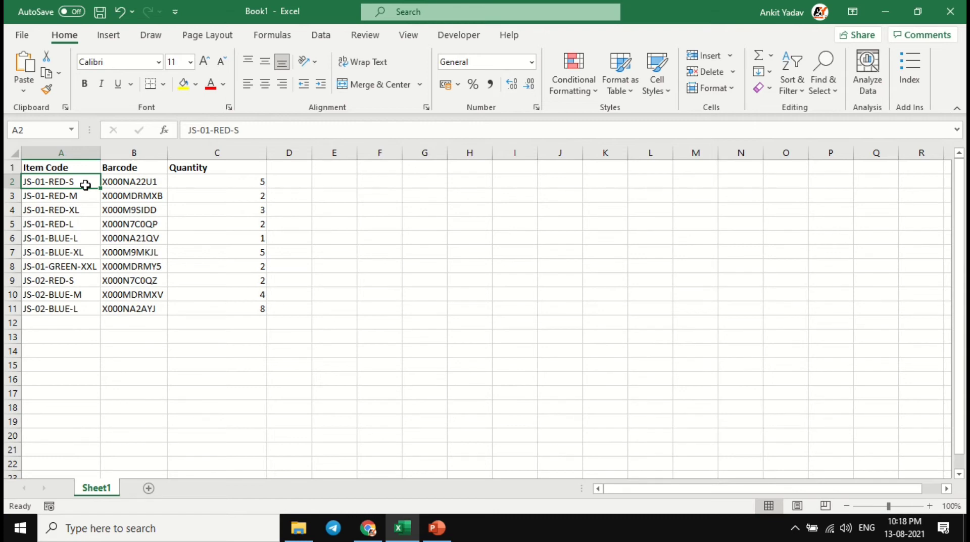
# - Switch back to the Version 2.0 template in Google Sheets and check the Packing List's Item Code and To Be Pack Quantity columns
pyautogui.hotkey('alt', 'Tab')
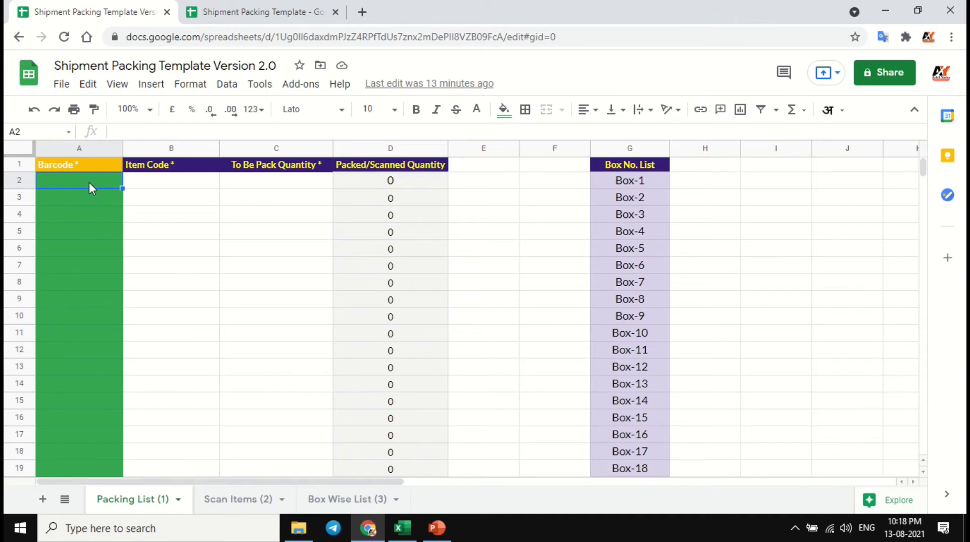
pyautogui.click(192, 185)
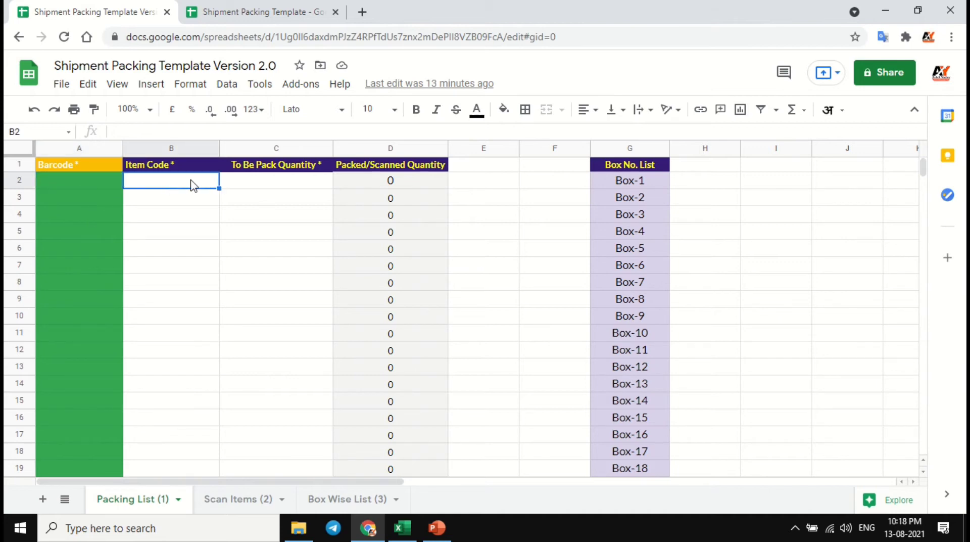
pyautogui.click(283, 184)
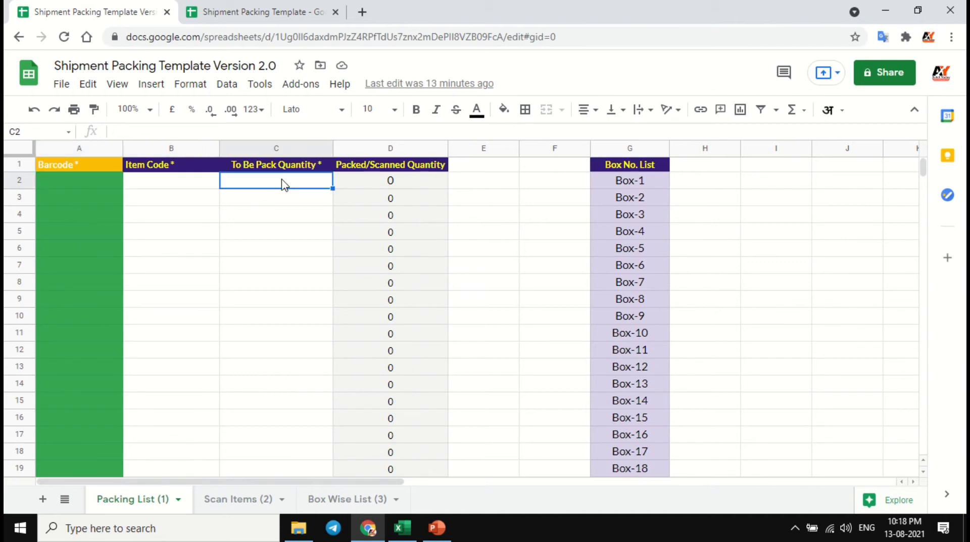
# - Examine the Scan Barcode and Box No. columns on the Scan Items (2) sheet
pyautogui.click(246, 503)
pyautogui.click(77, 190)
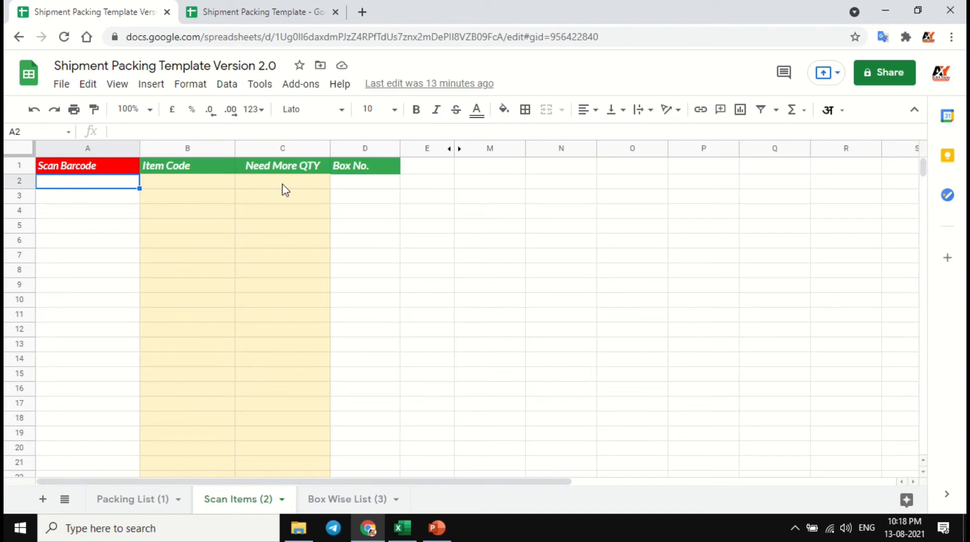
pyautogui.click(357, 184)
pyautogui.click(115, 185)
pyautogui.moveTo(118, 191); pyautogui.dragTo(130, 288)
pyautogui.click(358, 191)
pyautogui.moveTo(357, 191); pyautogui.dragTo(357, 292)
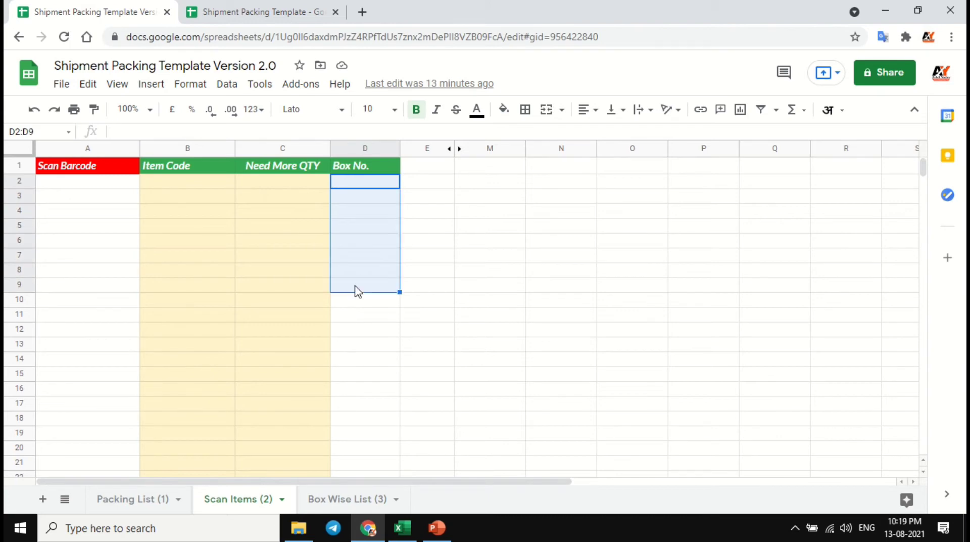
# - View the box choices available in the first Box No. cell, D2, and leave the cell empty
pyautogui.click(367, 189)
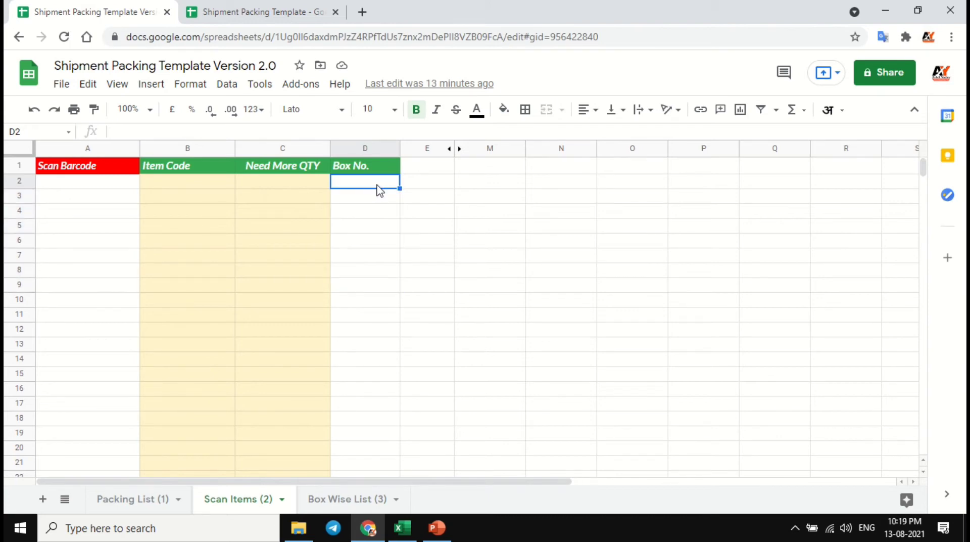
pyautogui.doubleClick(373, 181)
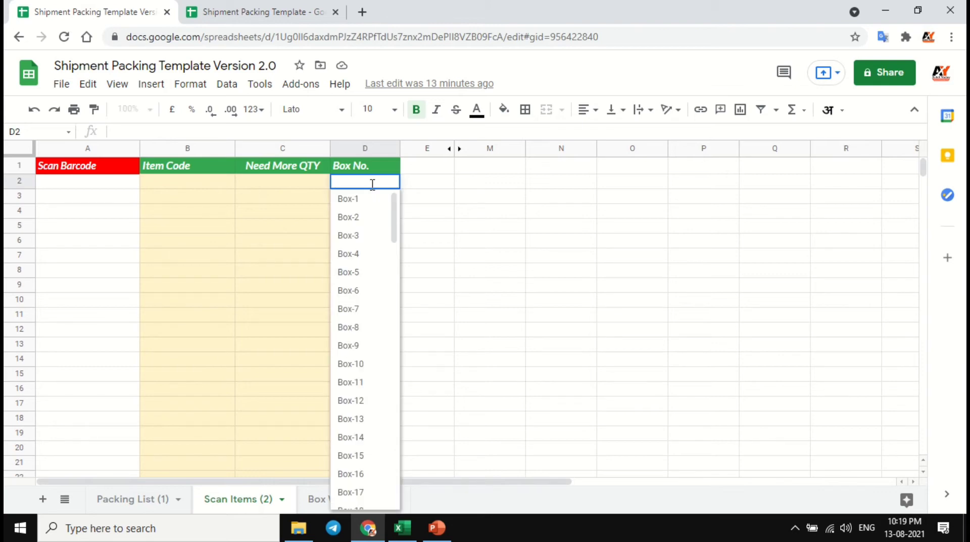
pyautogui.press('Tab')
pyautogui.press('Left')
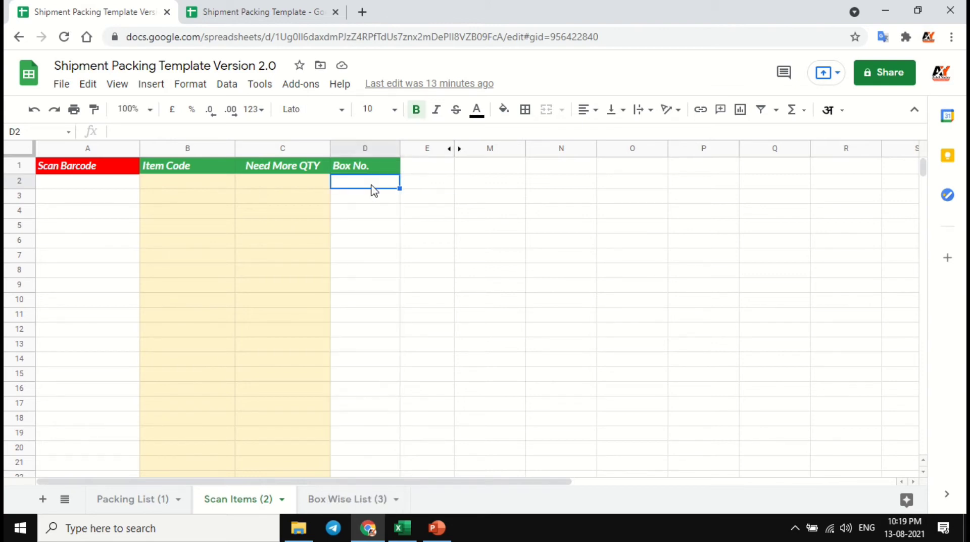
# - Review the QTY and Box No. columns on the Box Wise List (3) sheet
pyautogui.click(348, 499)
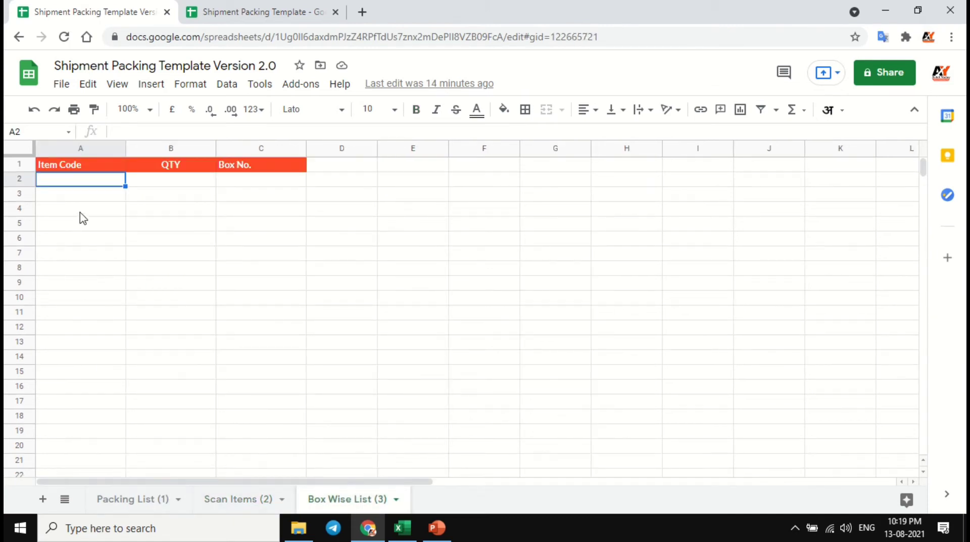
pyautogui.click(166, 181)
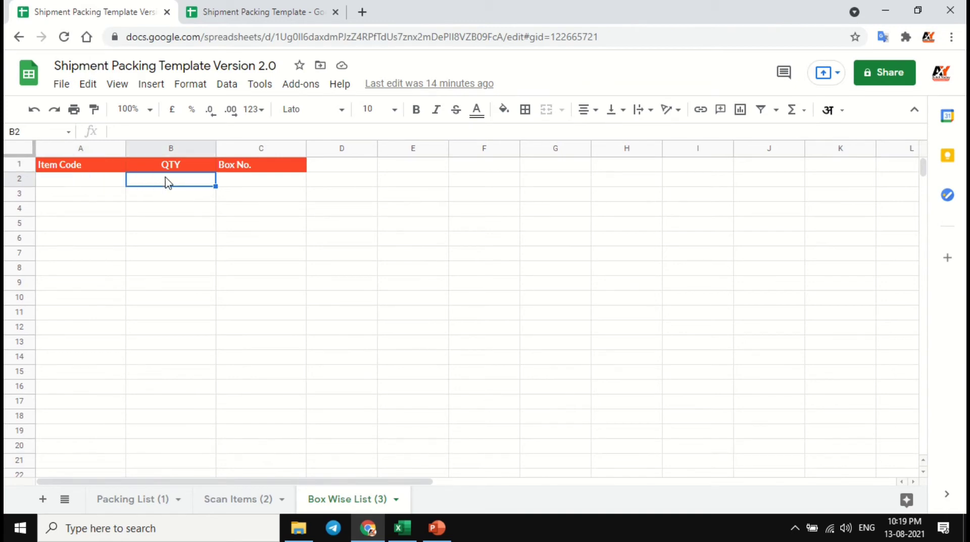
pyautogui.click(262, 182)
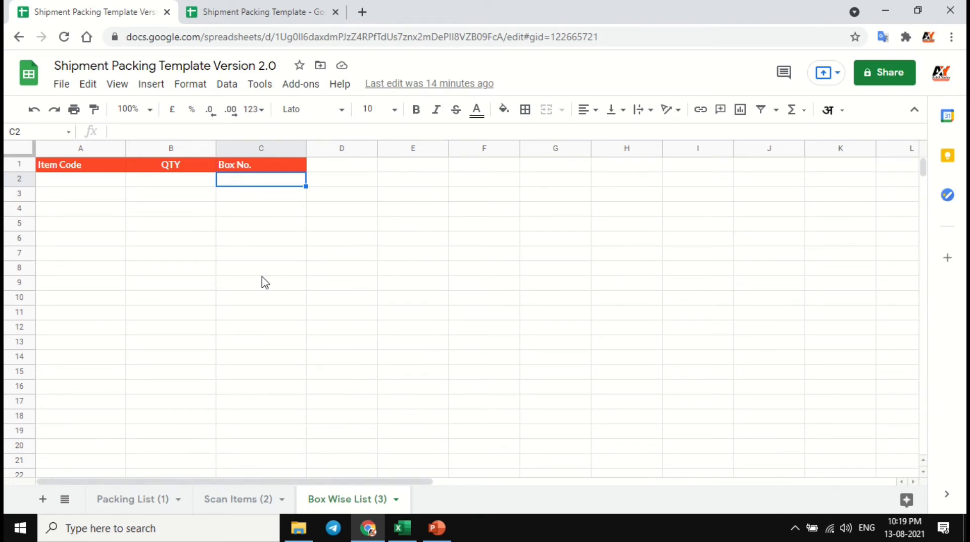
# - Go back to the Packing List (1) sheet, then review the source item table A1:C11 in the Excel workbook Book1
pyautogui.click(144, 505)
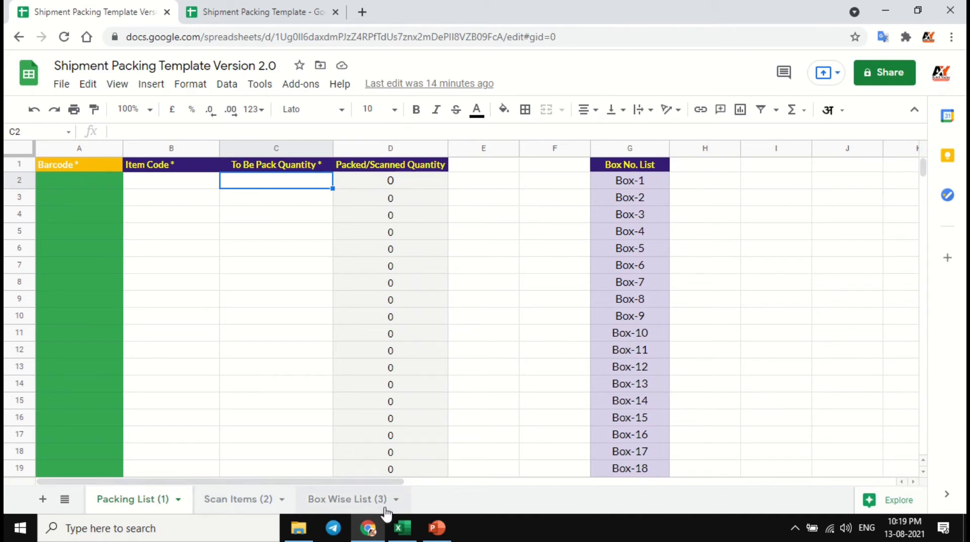
pyautogui.click(402, 527)
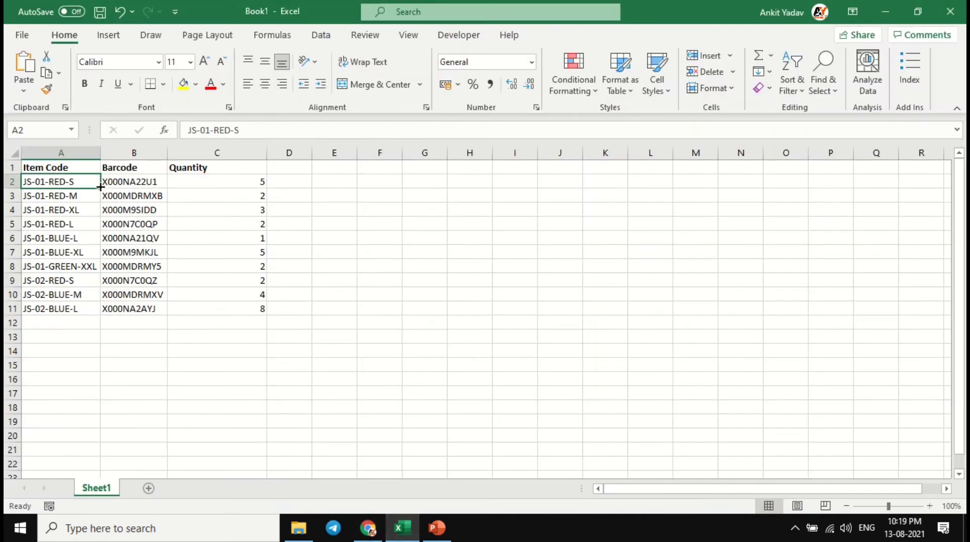
pyautogui.moveTo(87, 165); pyautogui.dragTo(232, 305)
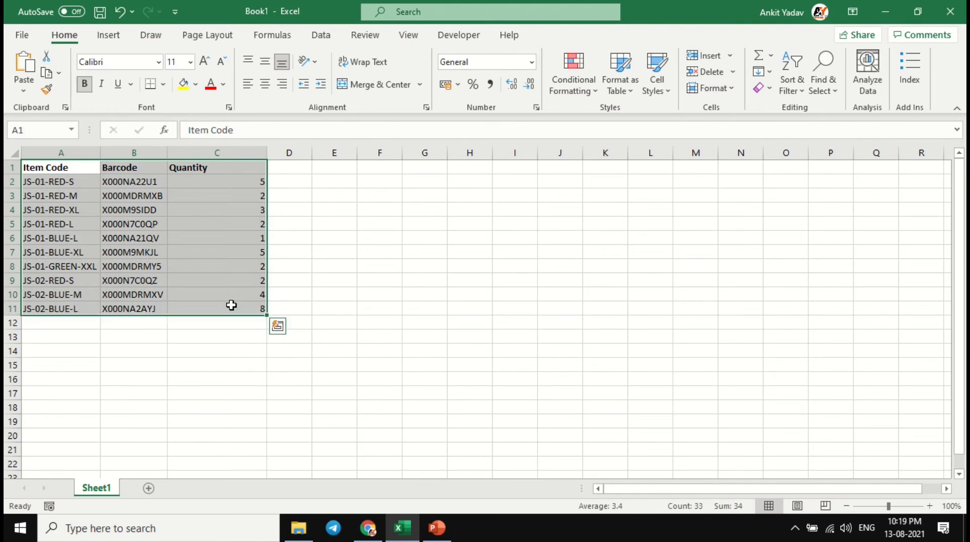
pyautogui.click(78, 184)
# - Return to the Google Sheets template and examine the Barcode, Item Code and To Be Pack Quantity columns on the Packing List (1) sheet
pyautogui.hotkey('alt', 'Tab')
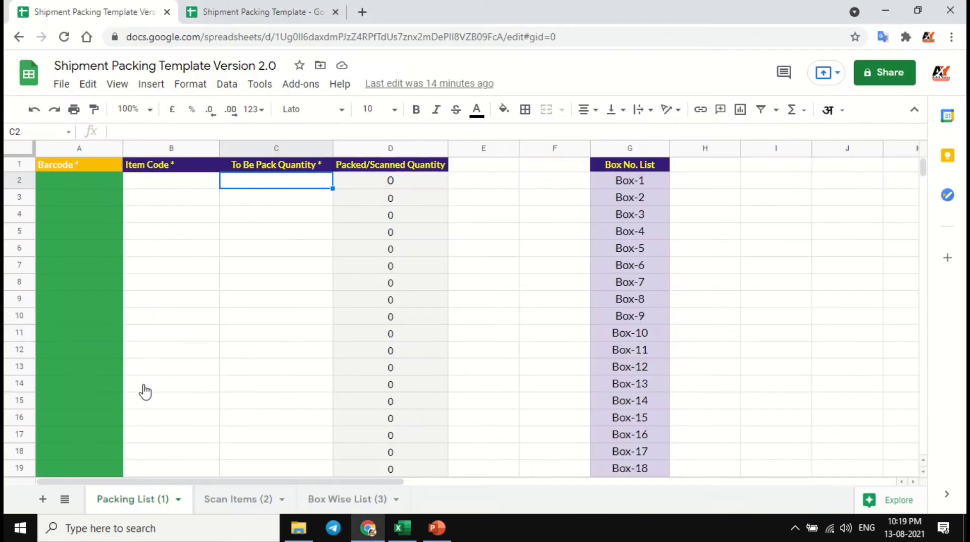
pyautogui.click(87, 183)
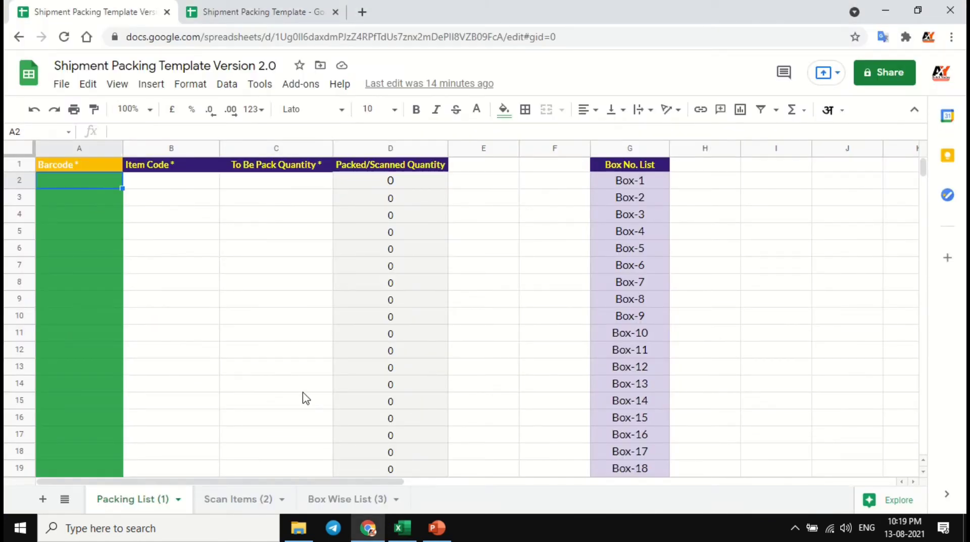
pyautogui.hotkey('alt', 'Tab')
pyautogui.hotkey('alt', 'Tab')
pyautogui.moveTo(89, 182); pyautogui.dragTo(91, 301)
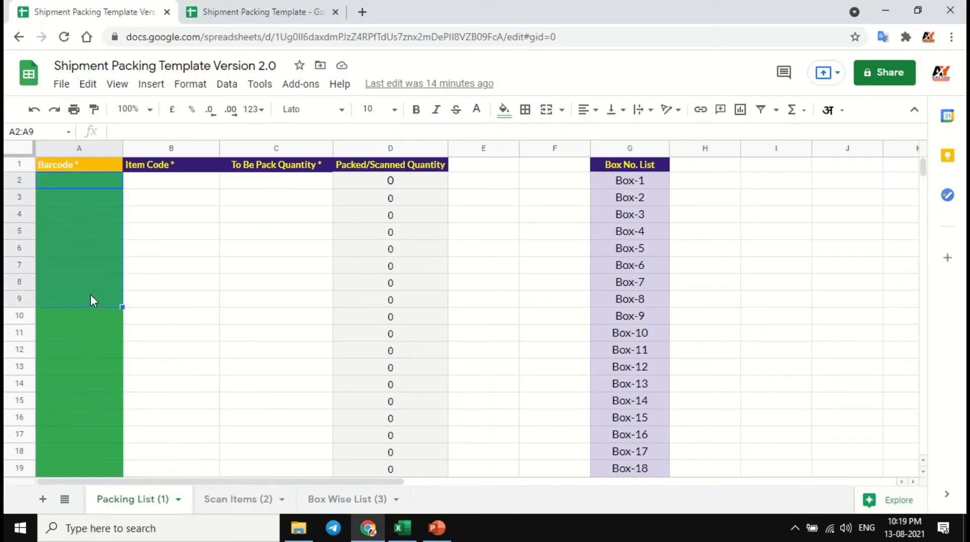
pyautogui.moveTo(166, 189); pyautogui.dragTo(162, 301)
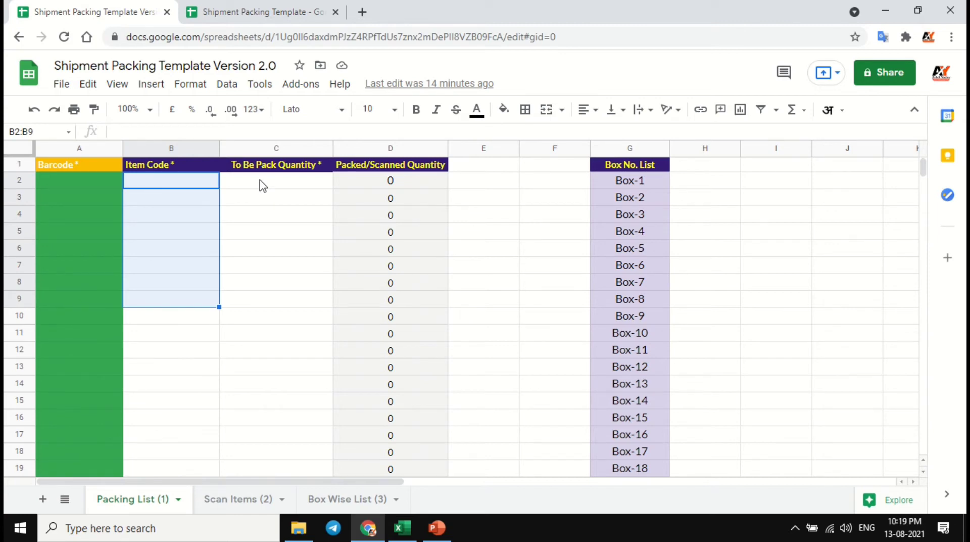
pyautogui.moveTo(262, 185); pyautogui.dragTo(260, 287)
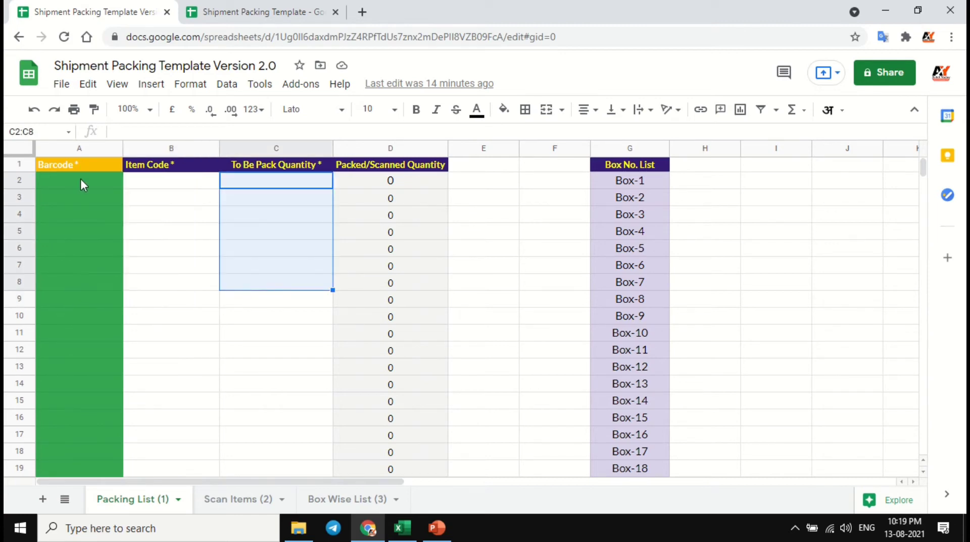
pyautogui.click(81, 180)
# - Compare the column order of the Book1 table in Excel with the column order of the Packing List (1) sheet
pyautogui.hotkey('alt', 'Tab')
pyautogui.hotkey('alt', 'Tab')
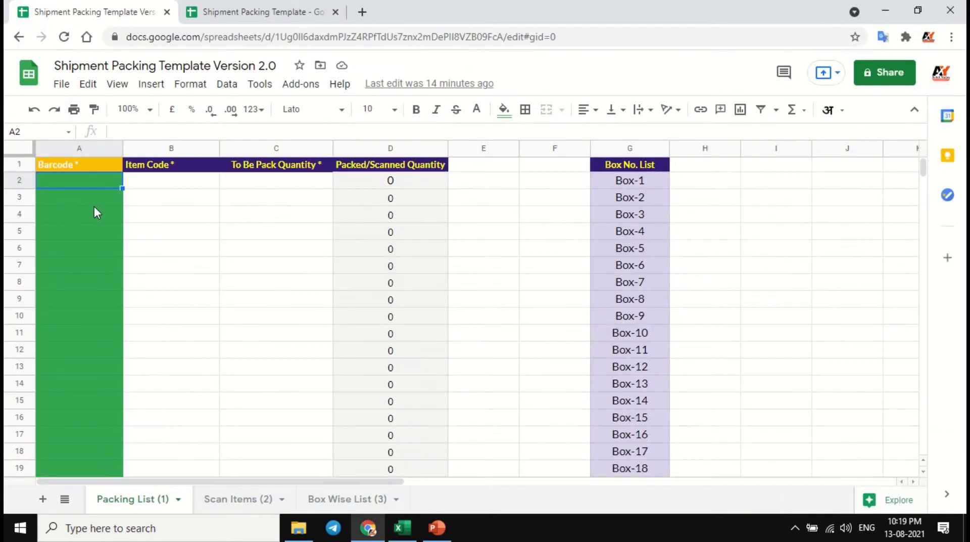
pyautogui.hotkey('alt', 'Tab')
pyautogui.click(75, 154)
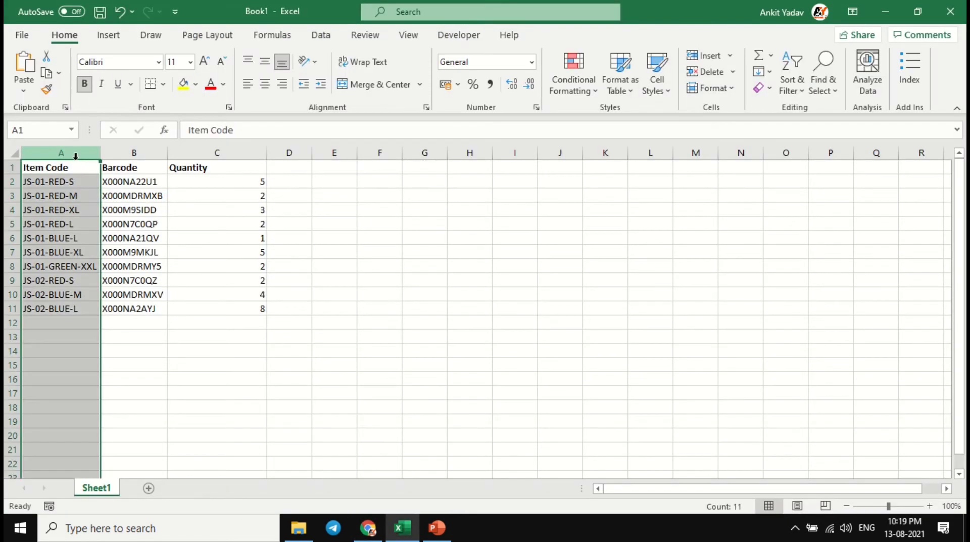
pyautogui.click(133, 154)
pyautogui.click(183, 154)
pyautogui.hotkey('alt', 'Tab')
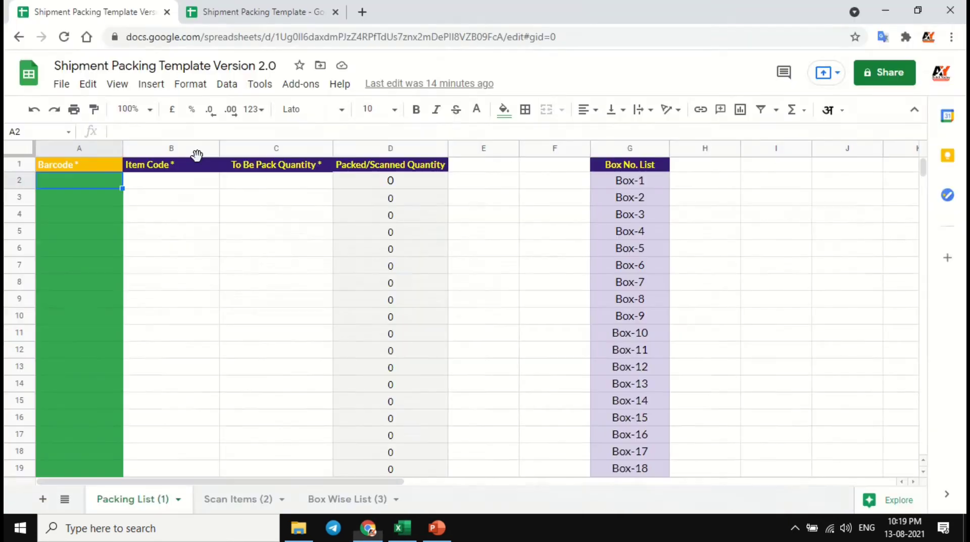
pyautogui.hotkey('alt', 'Tab')
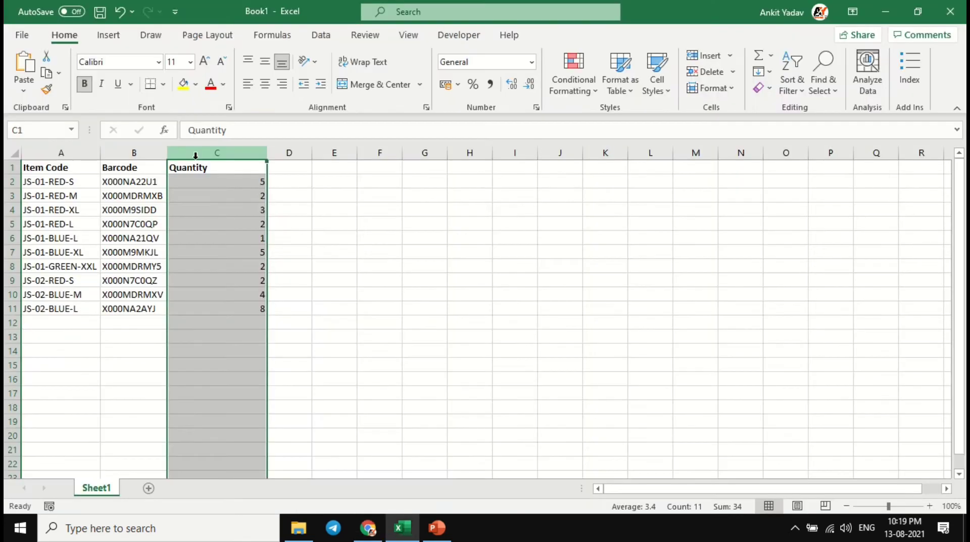
# - In the Excel workbook Book1, move the Barcode column in front of the Item Code column
pyautogui.click(134, 153)
pyautogui.moveTo(138, 160); pyautogui.dragTo(43, 159)
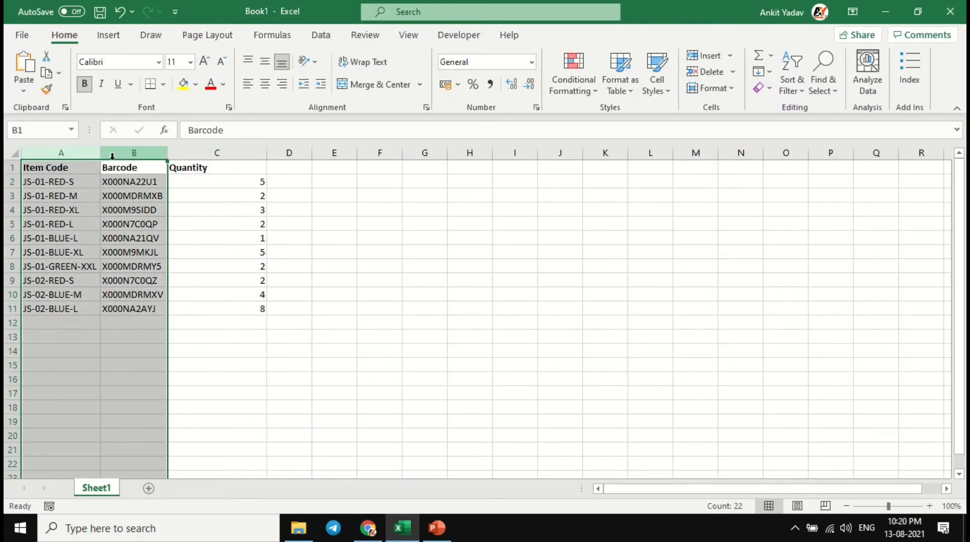
pyautogui.click(118, 155)
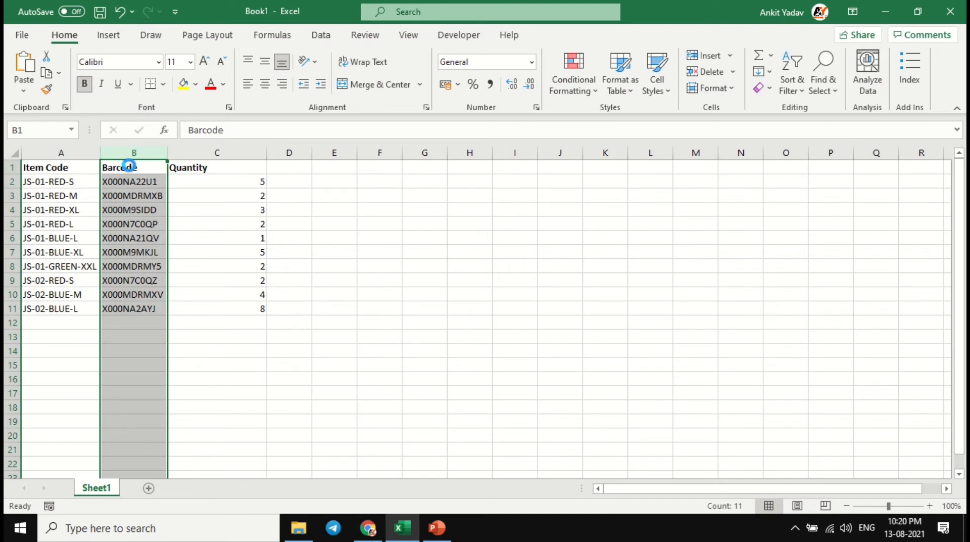
pyautogui.hotkey('ctrl', 'c')
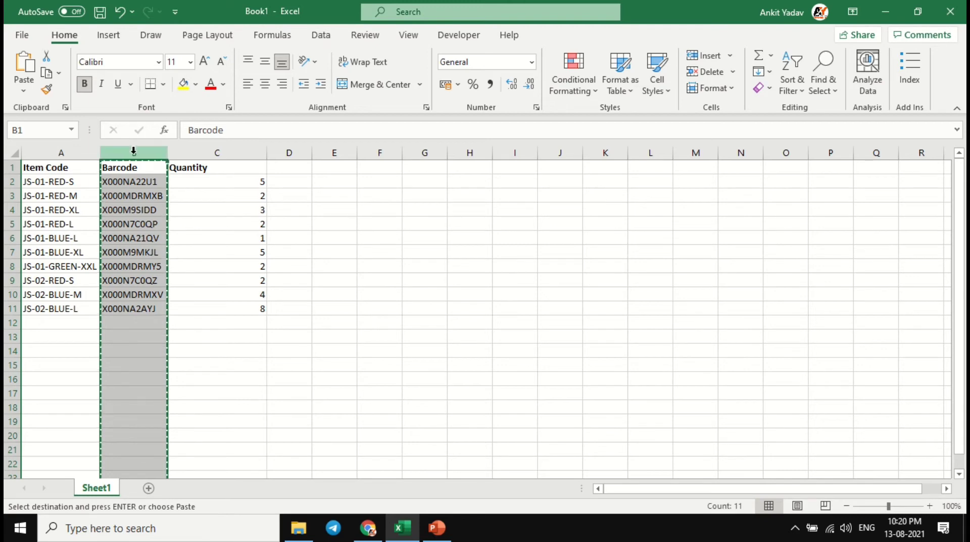
pyautogui.rightClick(133, 151)
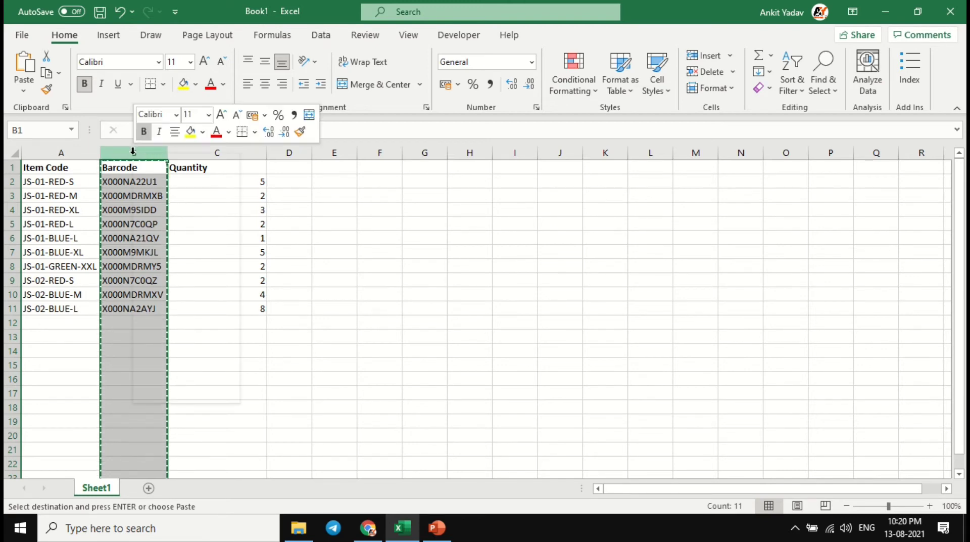
pyautogui.click(67, 155)
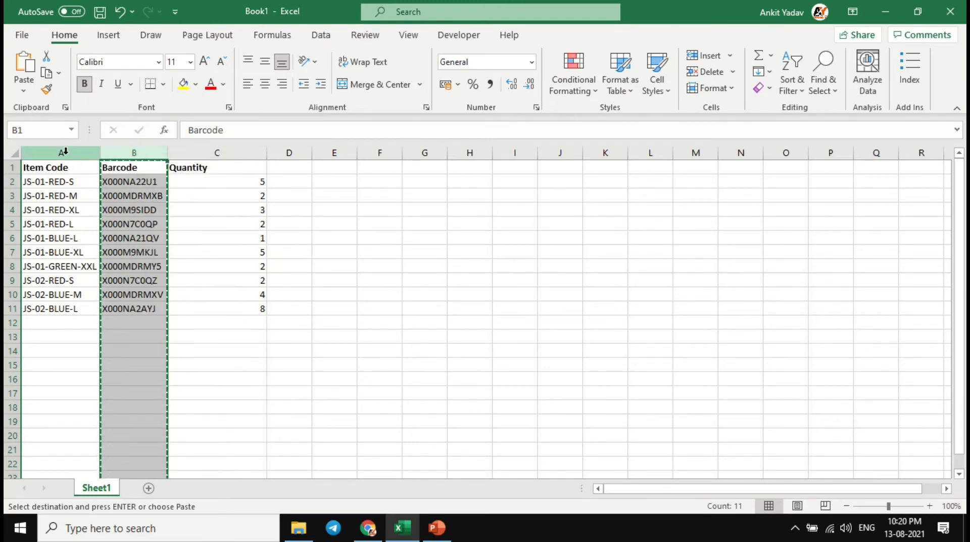
pyautogui.click(61, 152)
pyautogui.rightClick(62, 153)
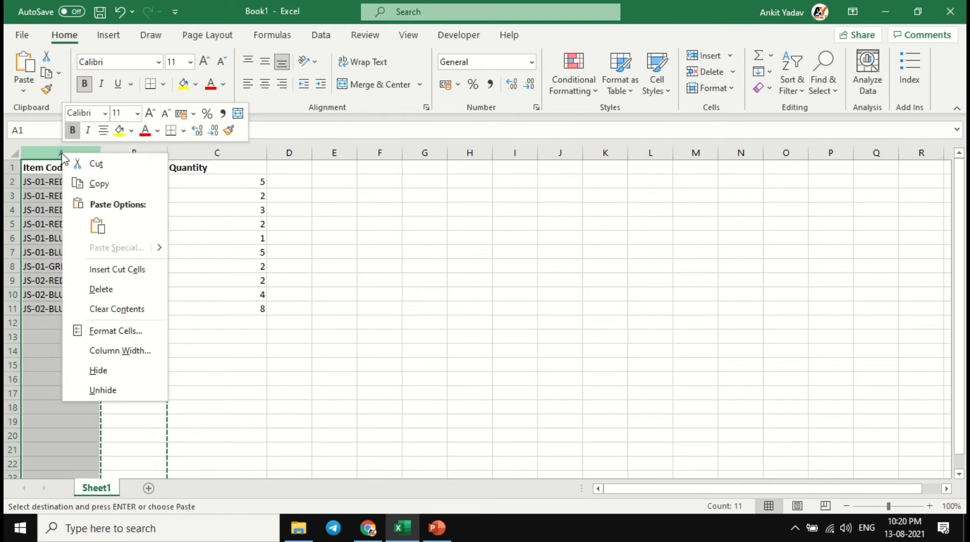
pyautogui.click(109, 268)
# - Copy A2:C11 from Book1 and paste it as values only into the Google Sheets Packing List (1) sheet, starting at A2
pyautogui.click(66, 178)
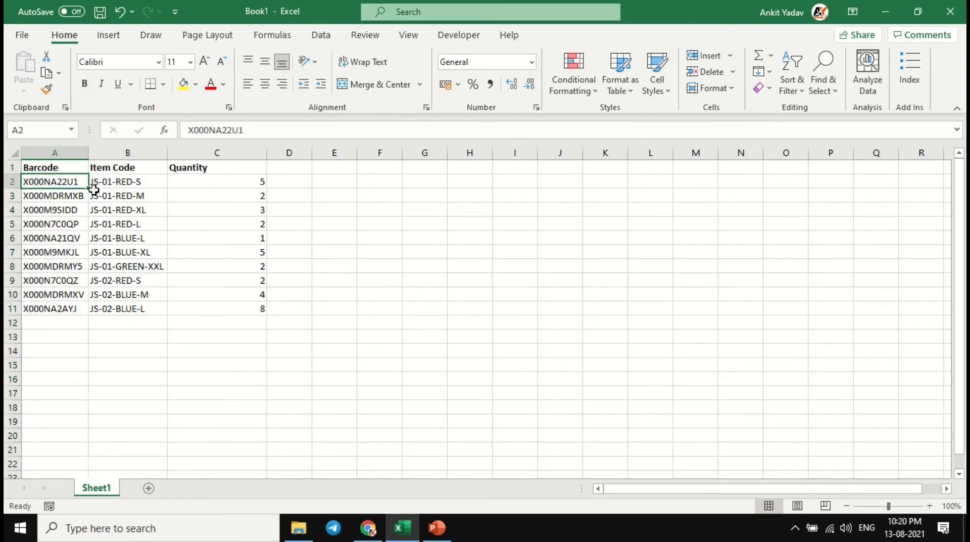
pyautogui.keyDown('shift'); pyautogui.click(222, 311); pyautogui.keyUp('shift')
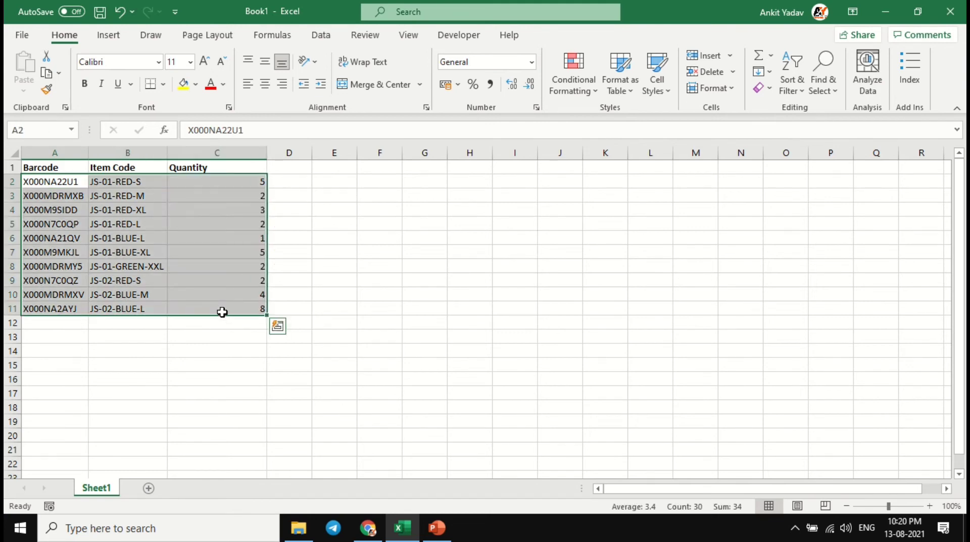
pyautogui.hotkey('ctrl', 'c')
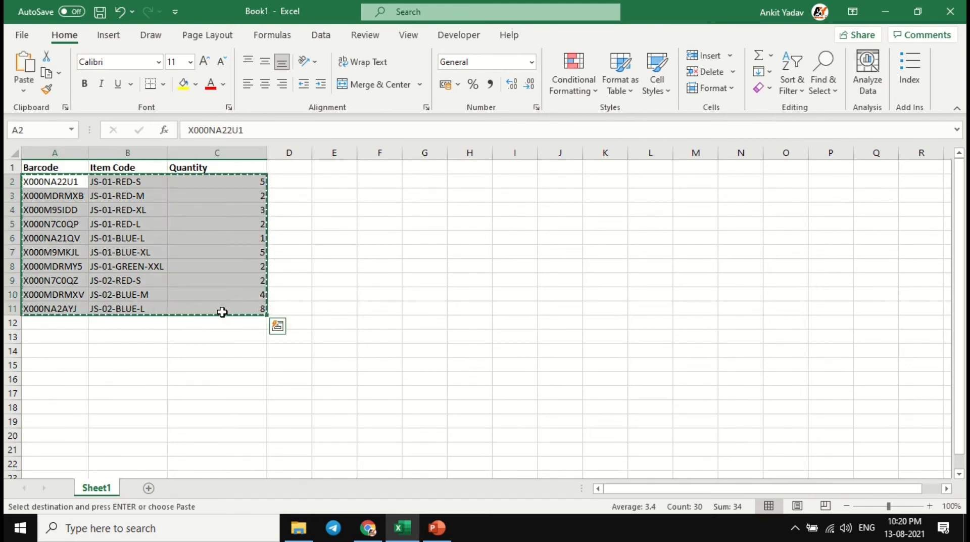
pyautogui.hotkey('alt', 'Tab')
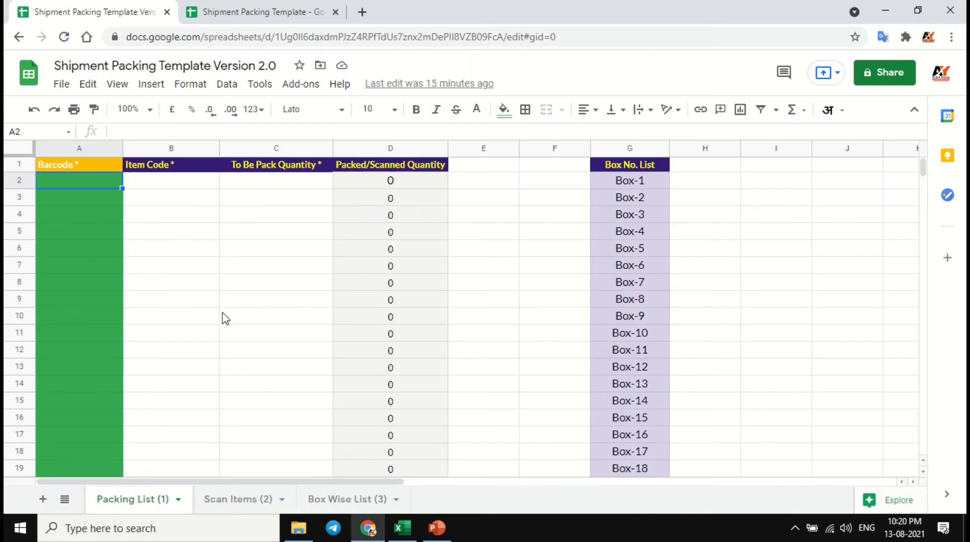
pyautogui.rightClick(100, 186)
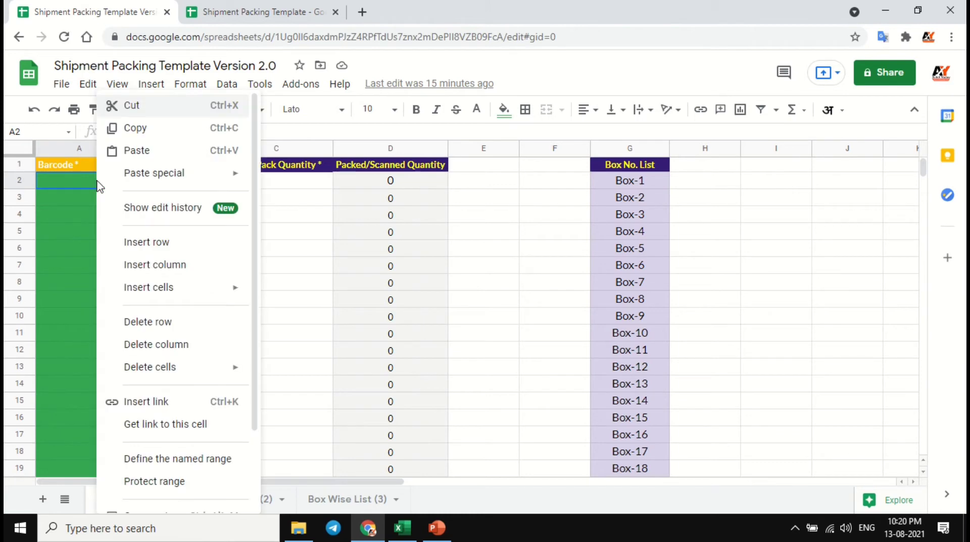
pyautogui.moveTo(152, 186)
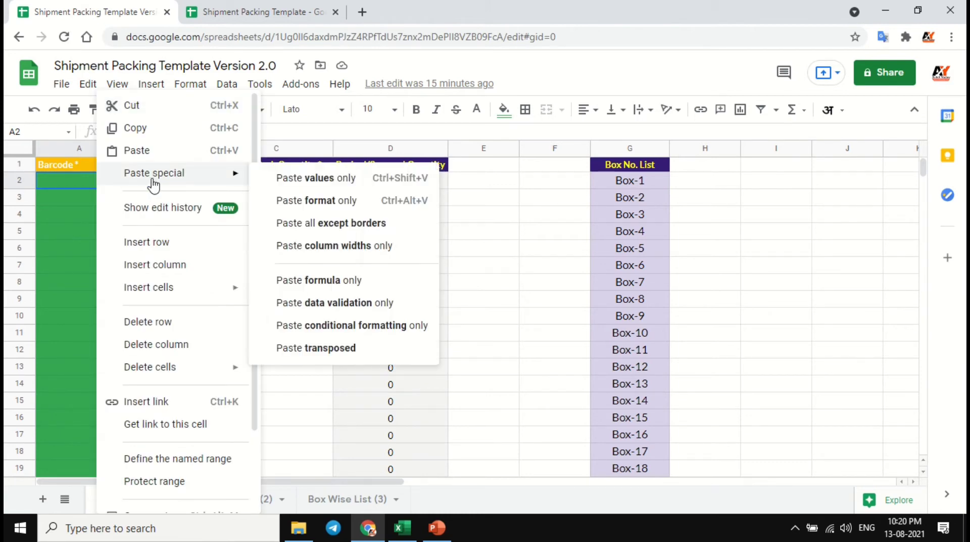
pyautogui.click(319, 178)
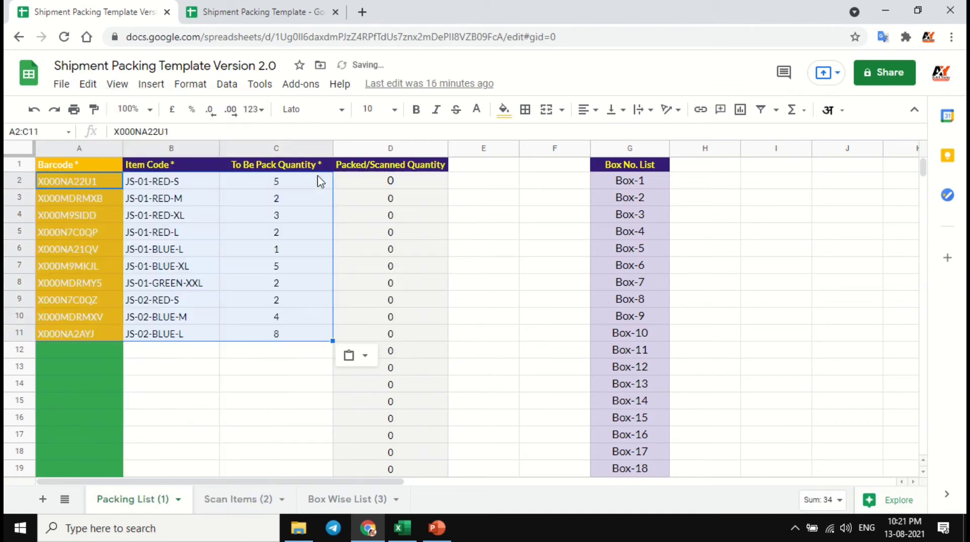
# - Check the pasted barcodes, item codes and quantities in A2:C11 of the Packing List (1) sheet
pyautogui.click(95, 186)
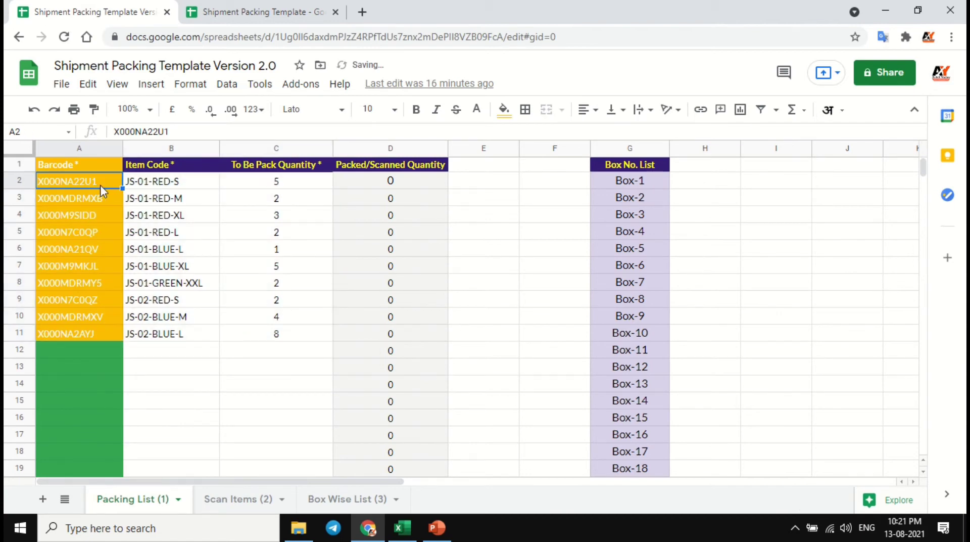
pyautogui.click(97, 319)
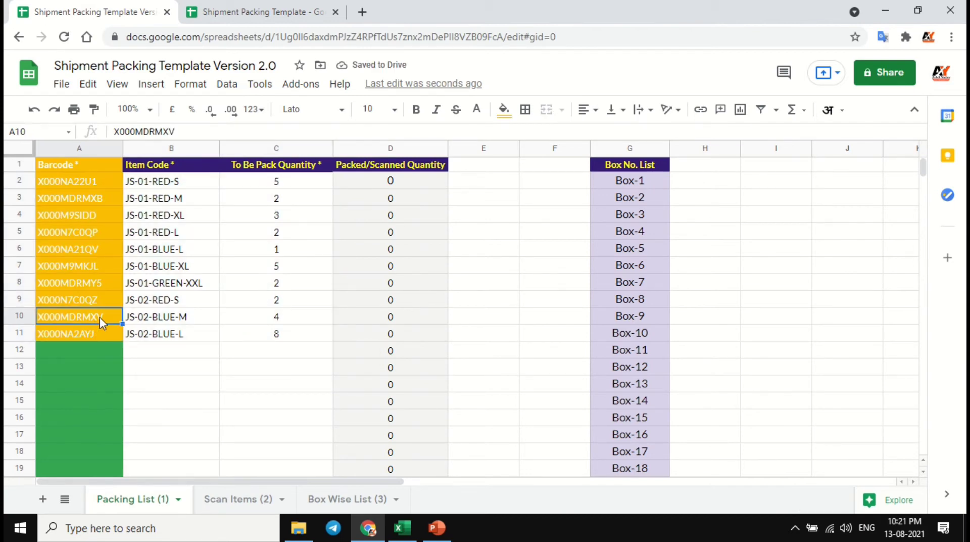
pyautogui.click(84, 188)
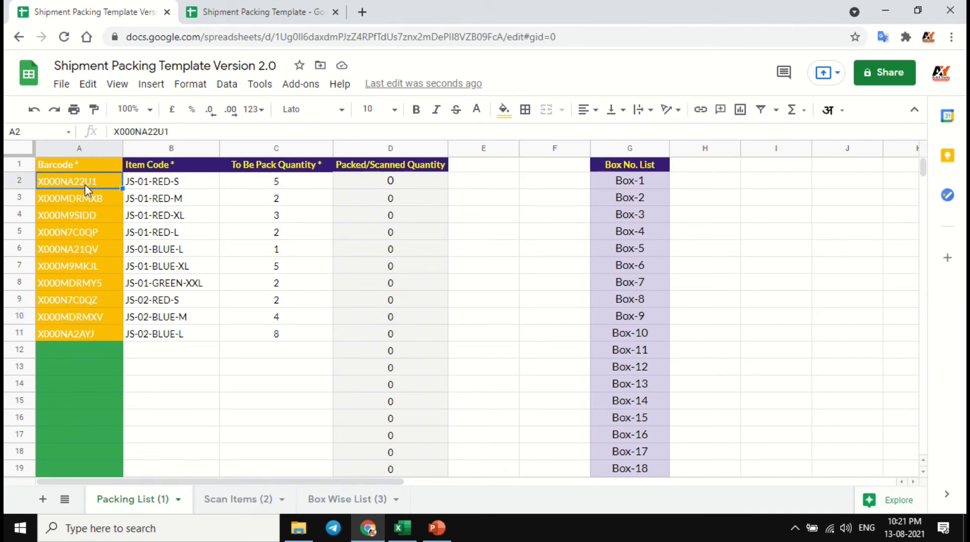
pyautogui.click(288, 190)
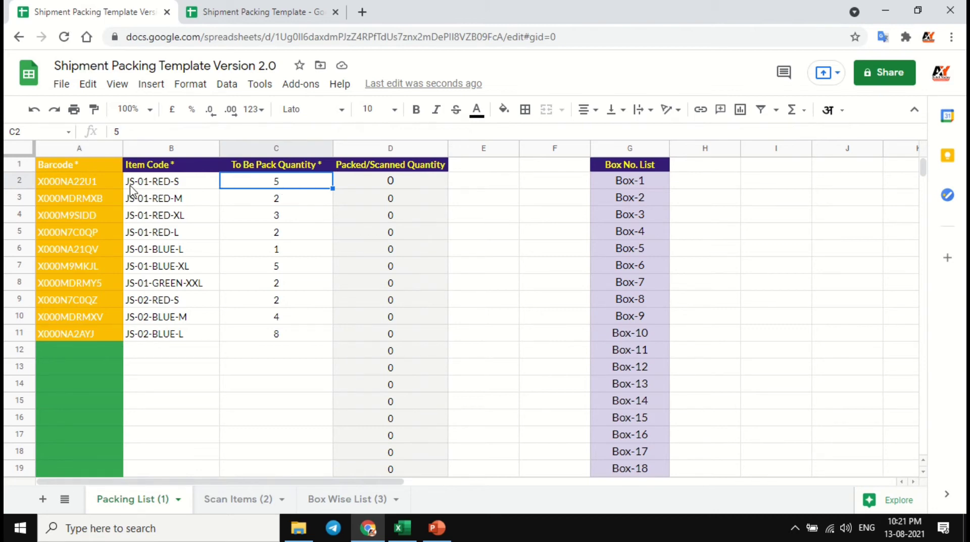
pyautogui.click(97, 190)
pyautogui.click(326, 190)
pyautogui.click(111, 191)
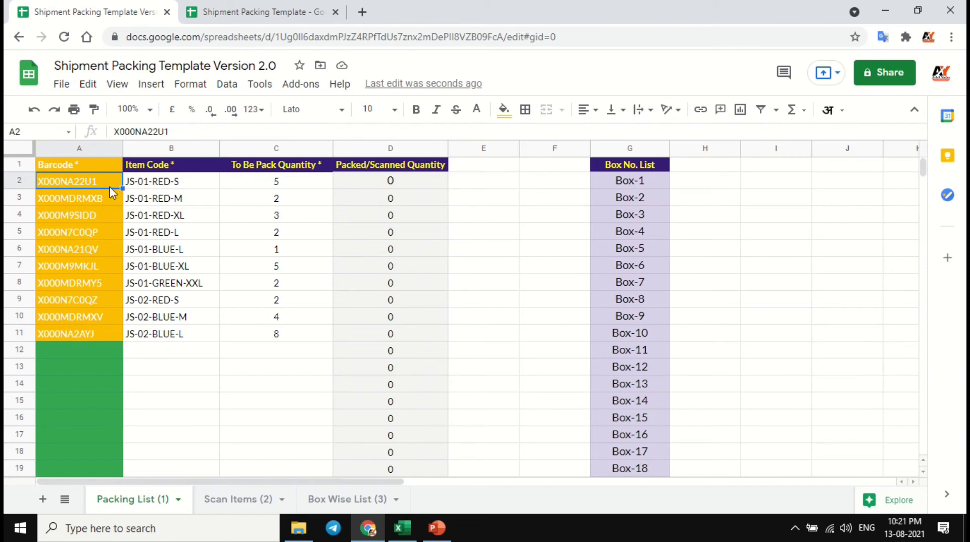
pyautogui.keyDown('shift'); pyautogui.click(290, 336); pyautogui.keyUp('shift')
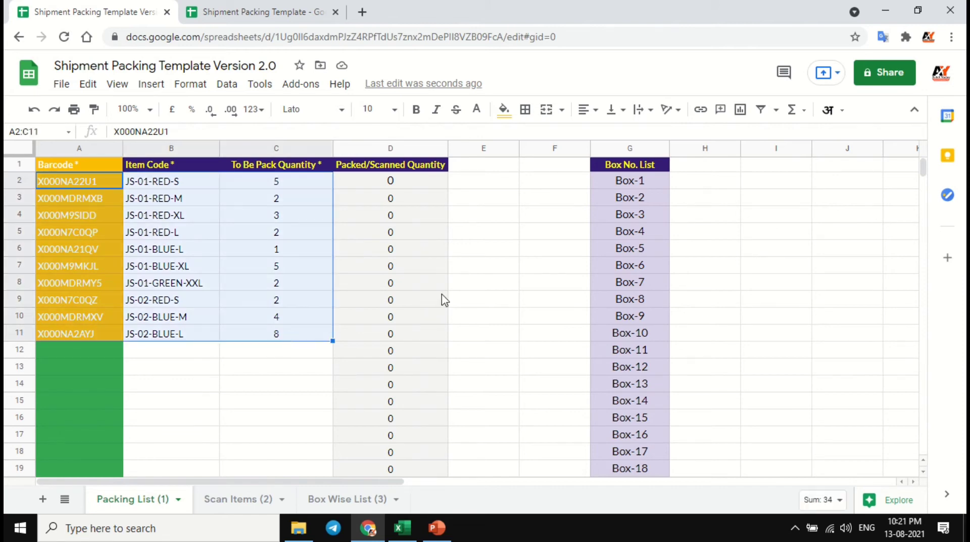
# - Examine the Box No. List in column G down to its last entry, then return to its first entry in G2
pyautogui.click(634, 148)
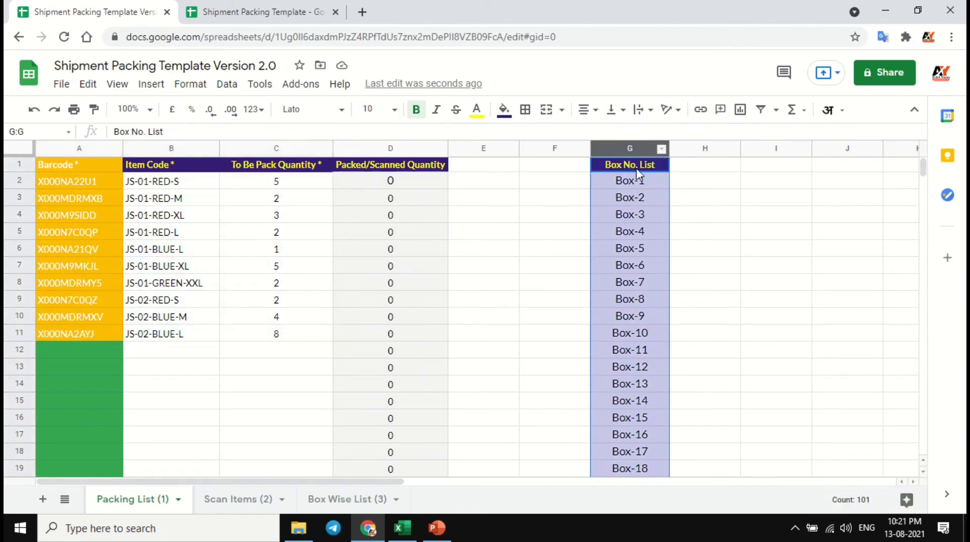
pyautogui.click(642, 182)
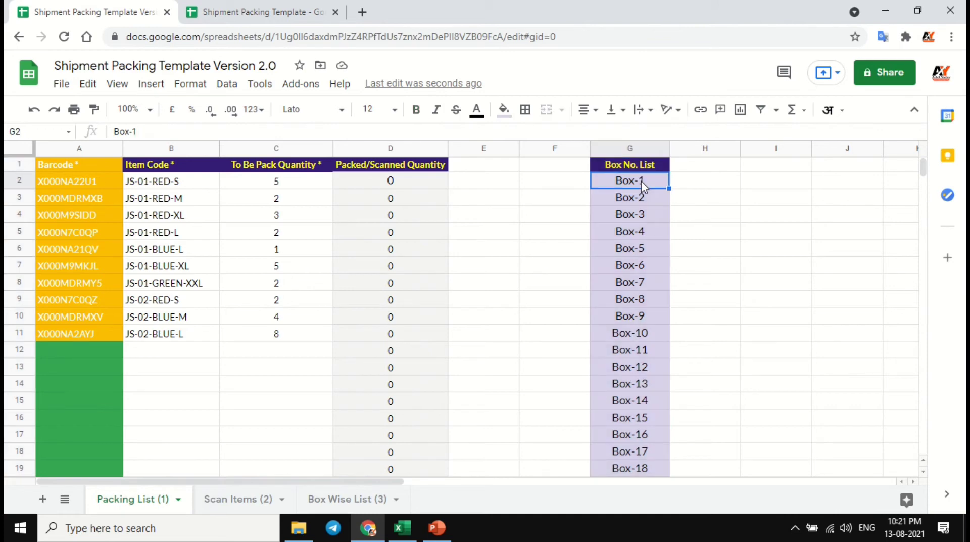
pyautogui.scroll(-15, 643, 186)
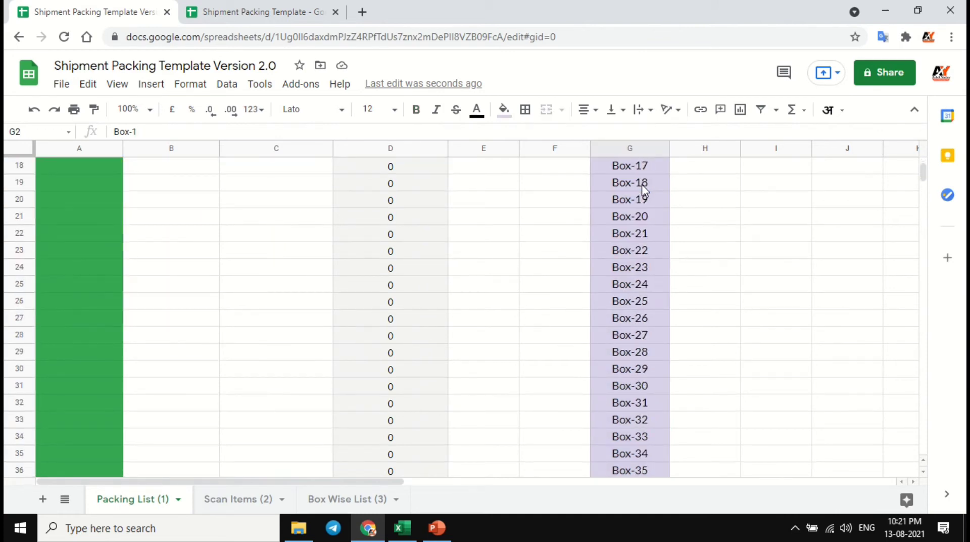
pyautogui.scroll(-15, 644, 190)
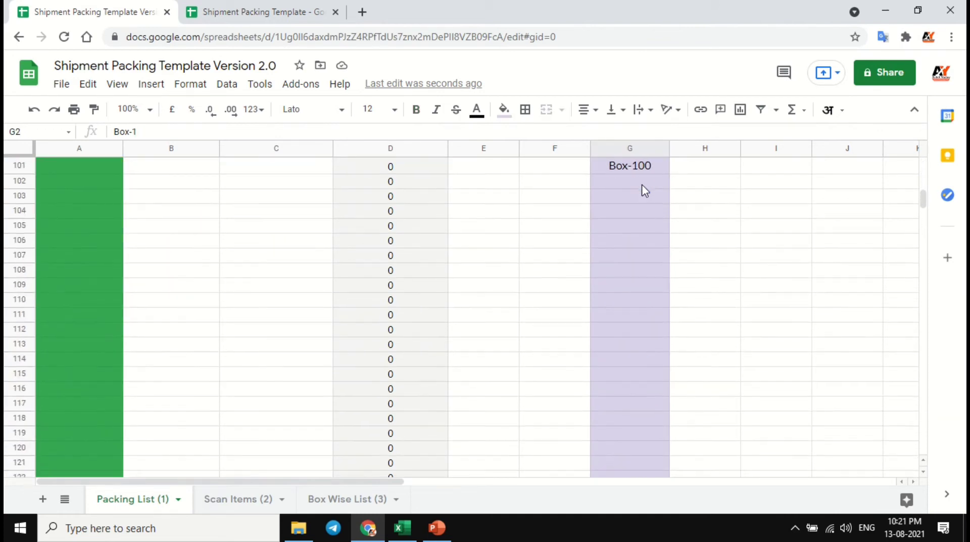
pyautogui.click(644, 170)
pyautogui.click(646, 186)
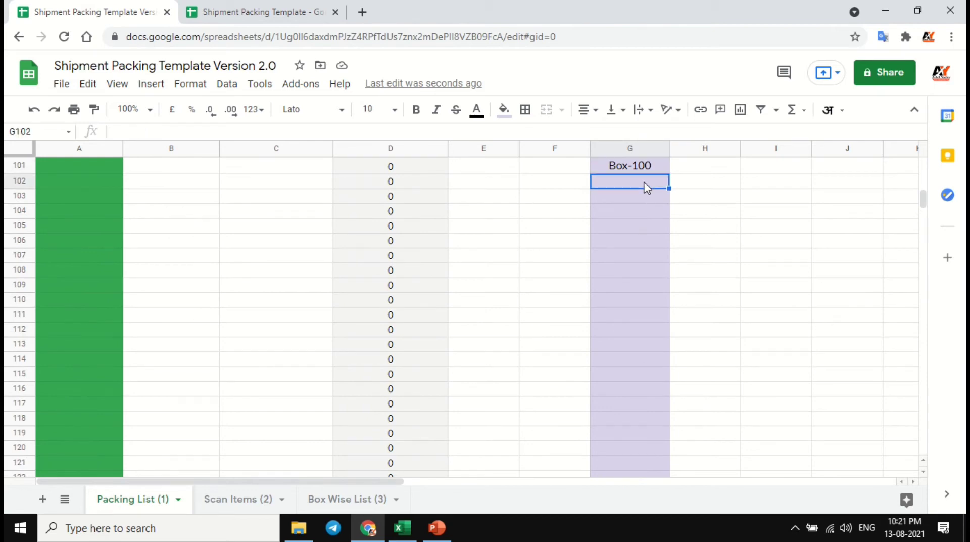
pyautogui.press('Up')
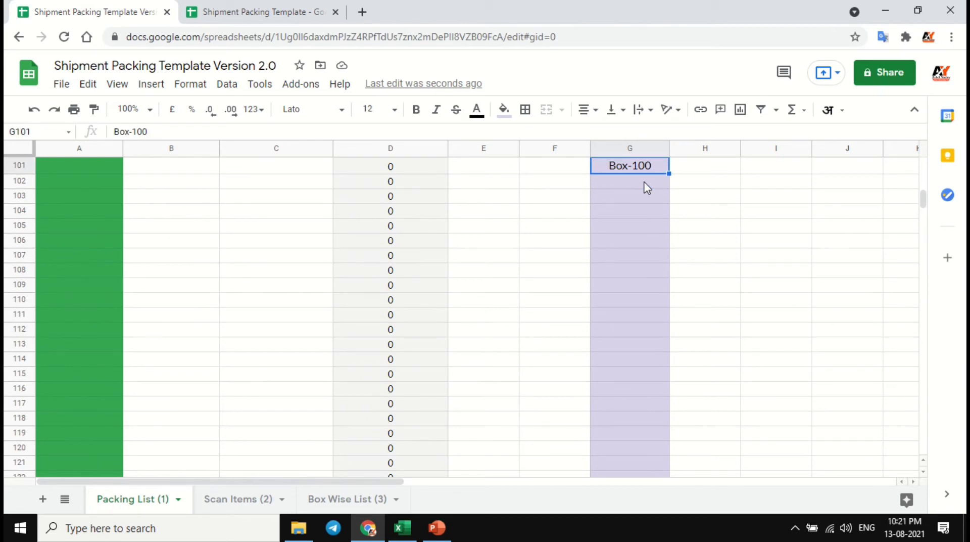
pyautogui.hotkey('ctrl', 'Up')
pyautogui.press('Down')
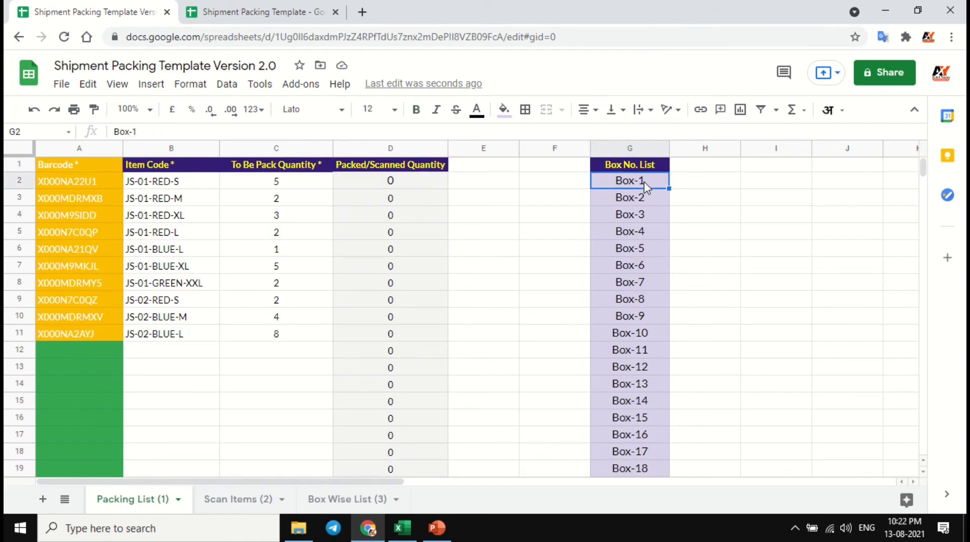
# - Browse the box choices offered in D2 of the Scan Items (2) sheet, leaving the cell empty
pyautogui.click(235, 505)
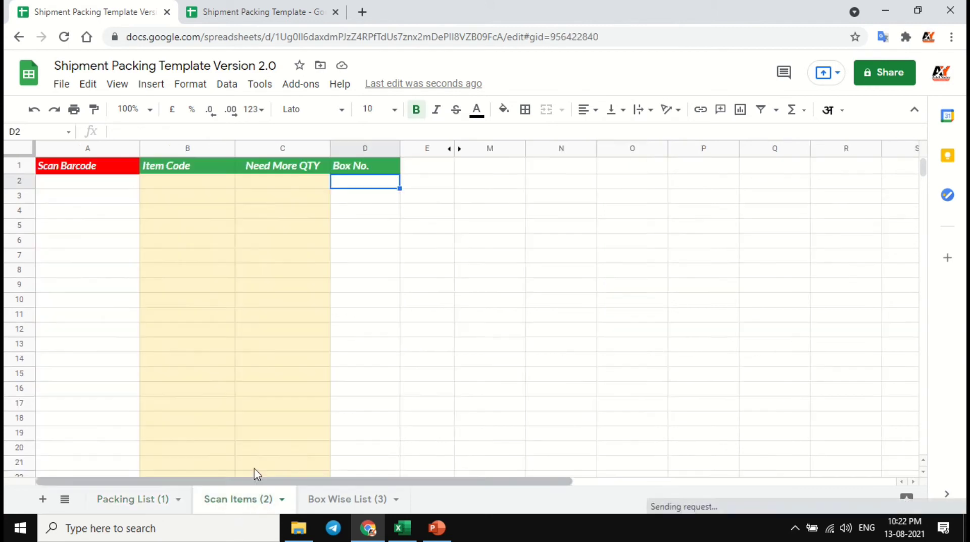
pyautogui.doubleClick(381, 189)
pyautogui.scroll(-20, 372, 262)
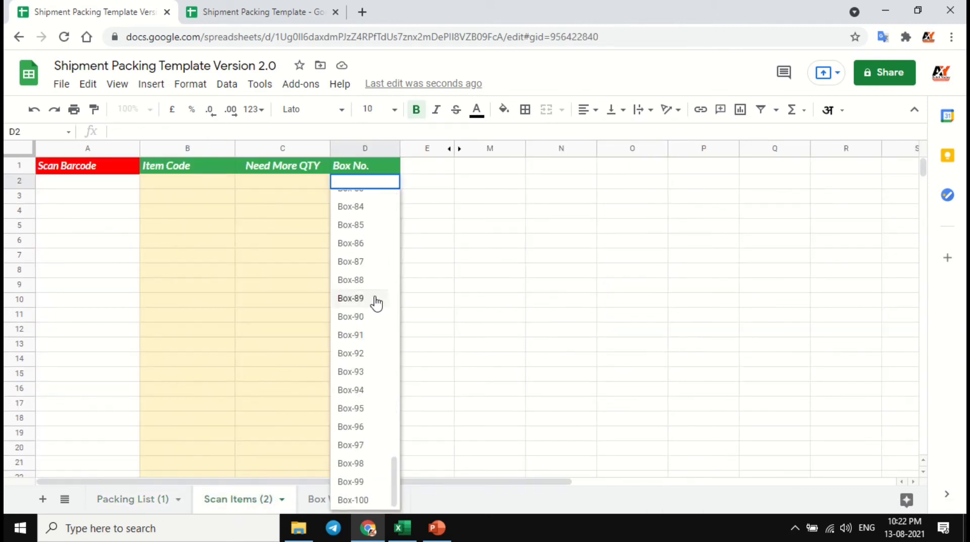
pyautogui.scroll(15, 364, 321)
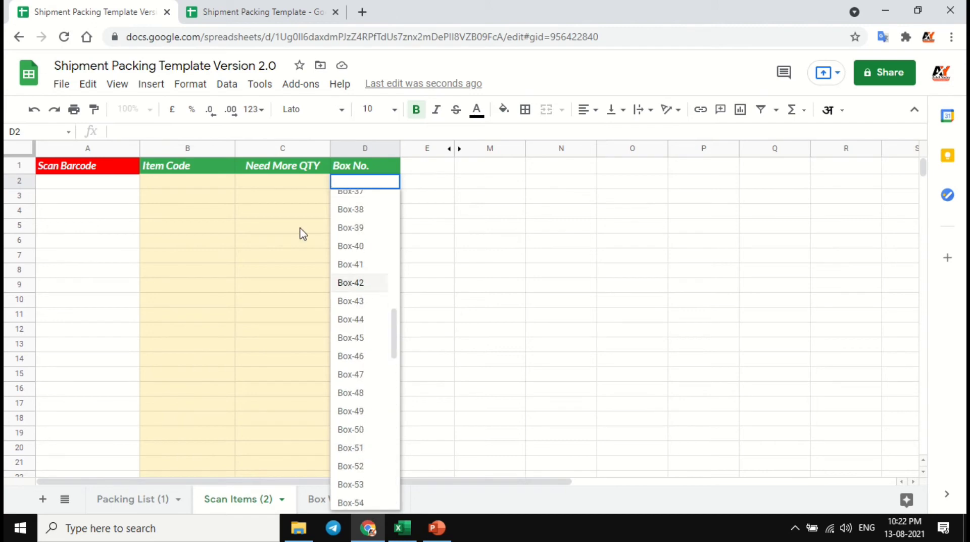
pyautogui.press('Return')
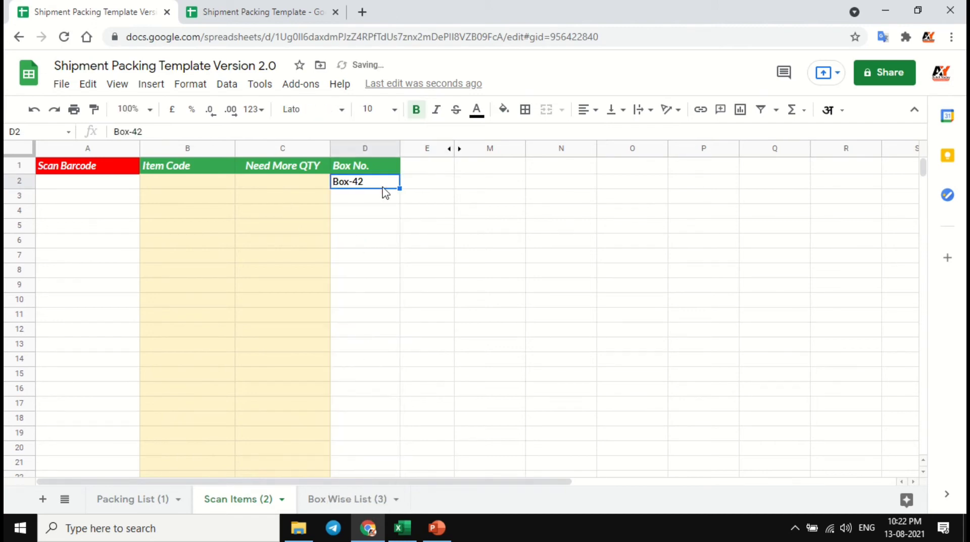
pyautogui.press('Delete')
# - Review the Box No. List in column G and the barcodes, item codes and quantities in A2:C11 of the Packing List (1) sheet
pyautogui.click(119, 500)
pyautogui.scroll(-20, 656, 319)
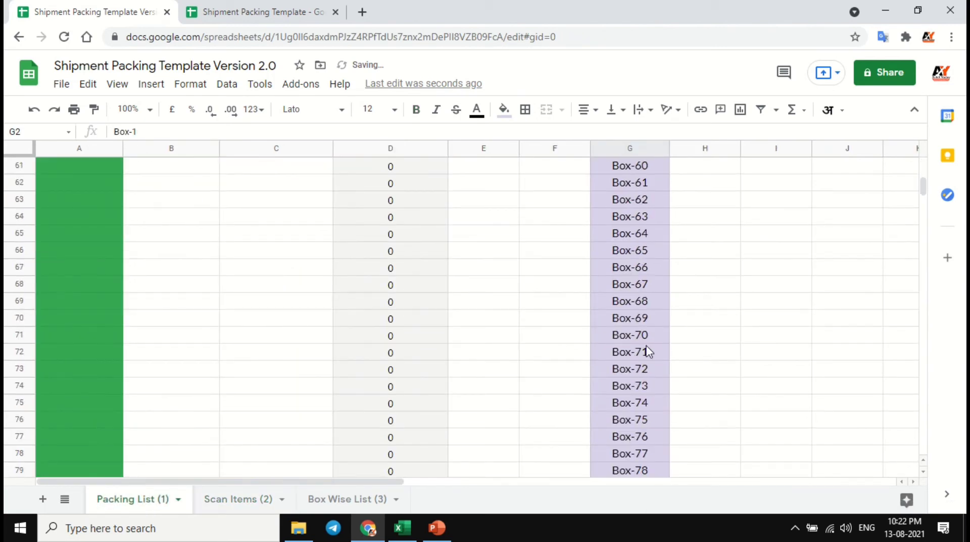
pyautogui.scroll(-6, 647, 334)
pyautogui.scroll(20, 643, 305)
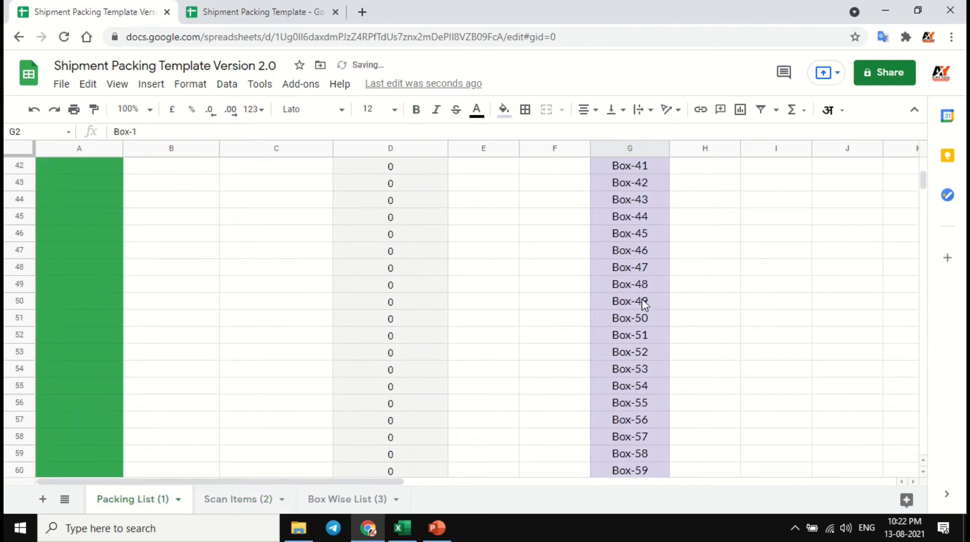
pyautogui.scroll(6, 644, 303)
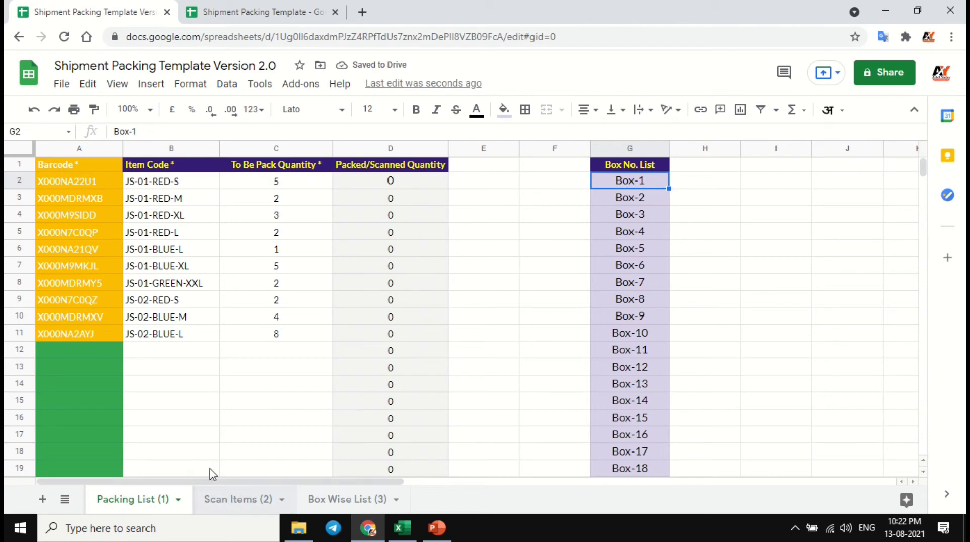
pyautogui.click(107, 186)
pyautogui.moveTo(105, 186); pyautogui.dragTo(283, 340)
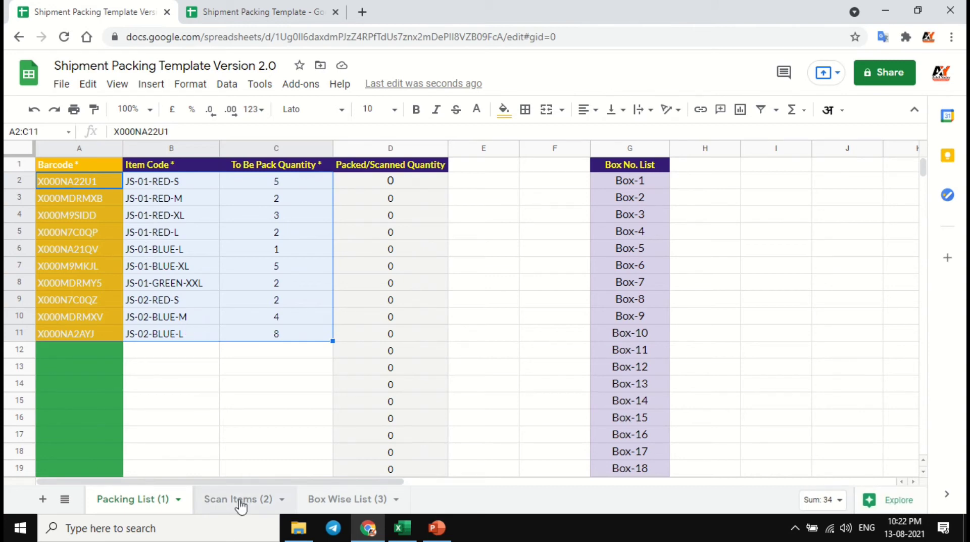
pyautogui.click(102, 187)
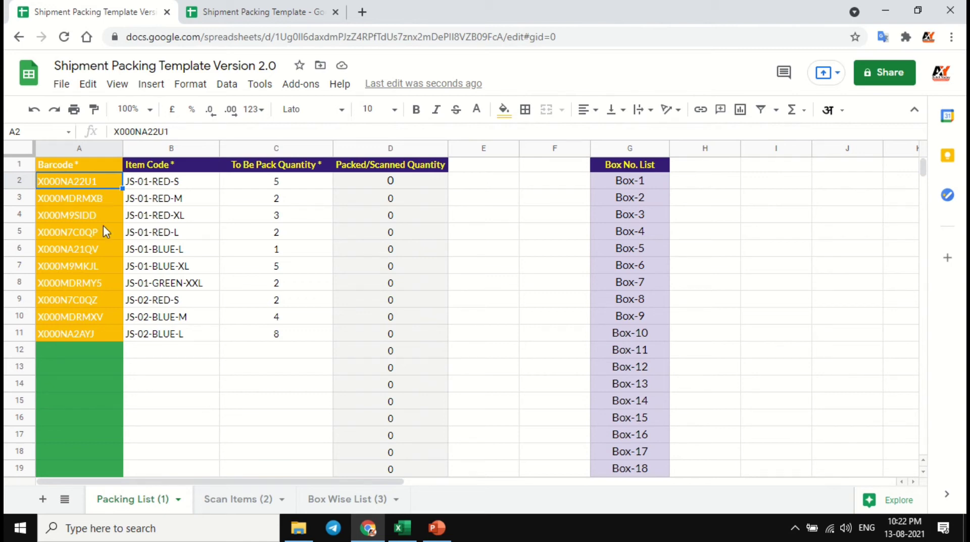
# - Examine the Scan Barcode, Item Code, Need More QTY and Box No. columns of the Scan Items (2) sheet
pyautogui.click(243, 501)
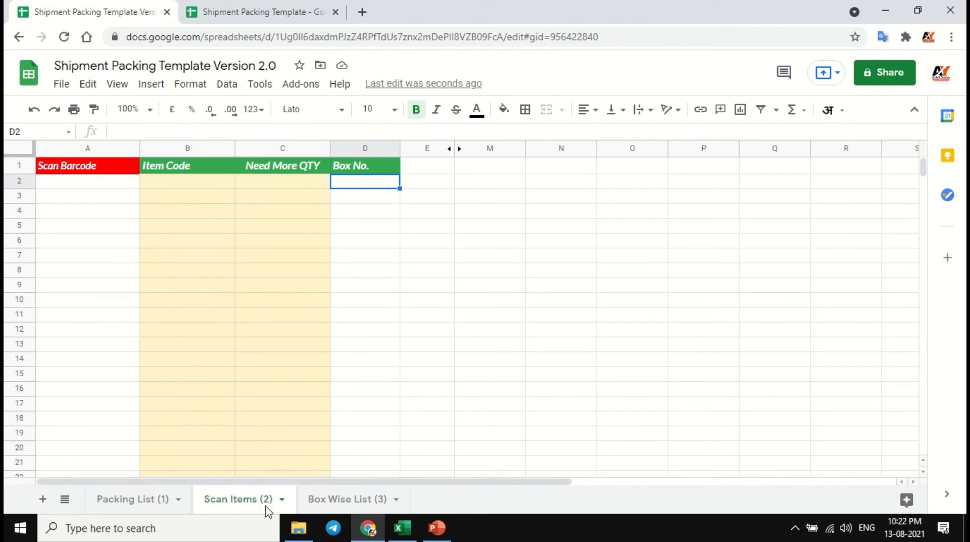
pyautogui.click(105, 183)
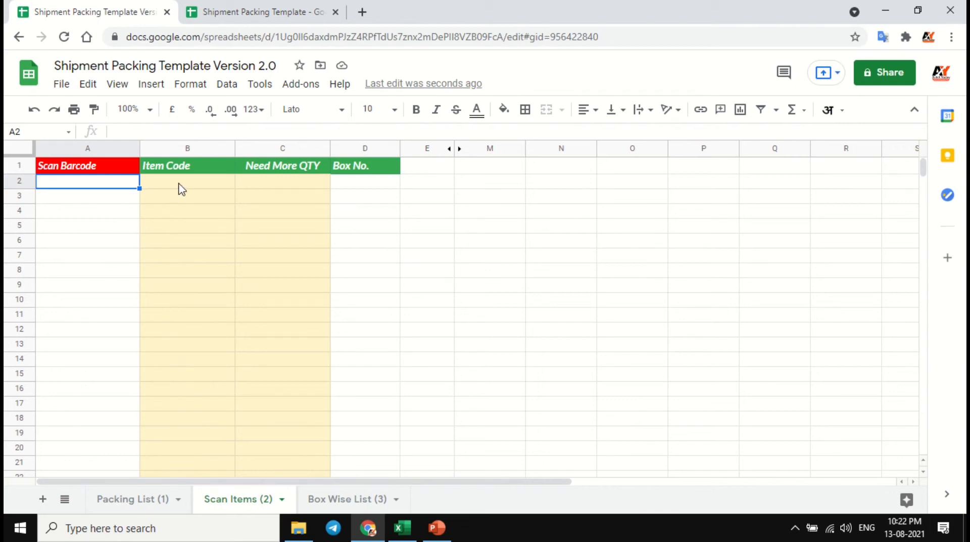
pyautogui.moveTo(184, 183); pyautogui.dragTo(189, 273)
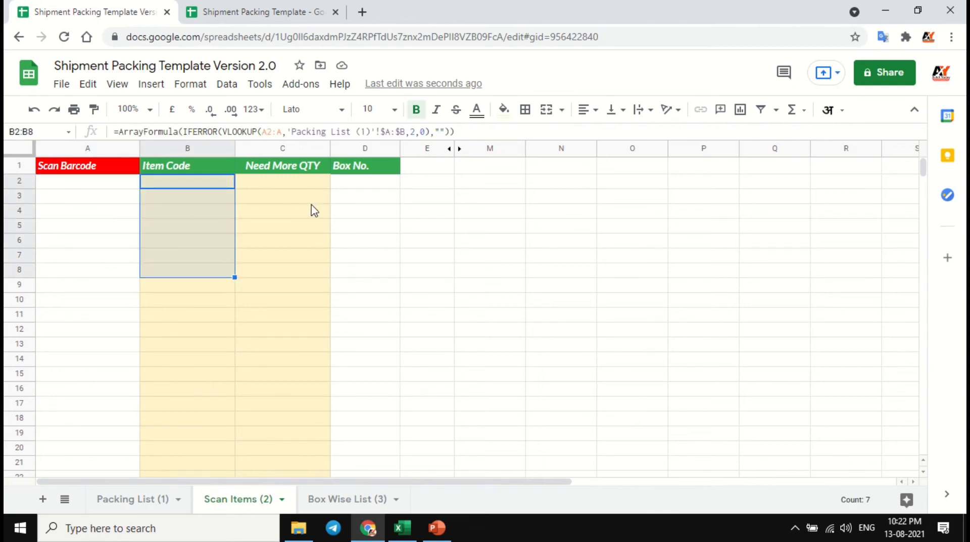
pyautogui.moveTo(311, 193); pyautogui.dragTo(310, 305)
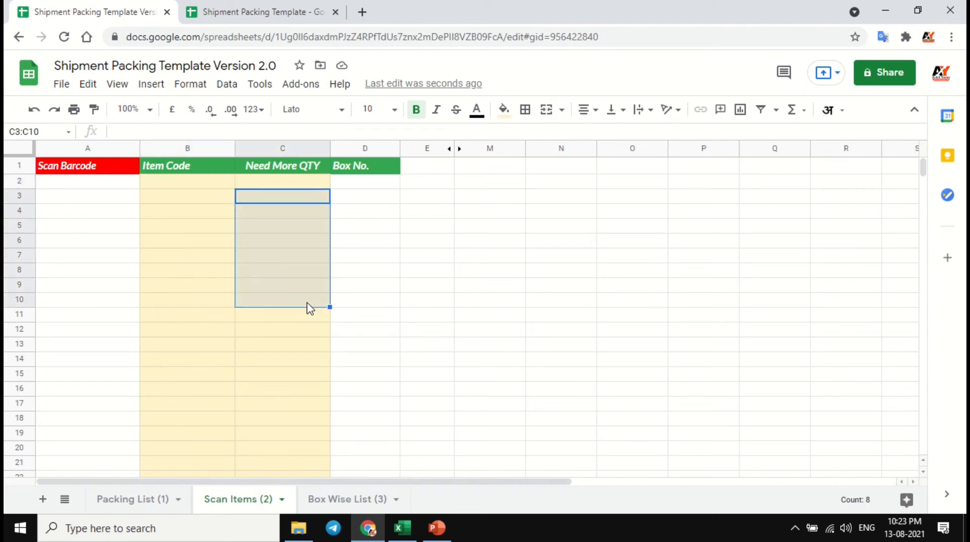
pyautogui.click(373, 183)
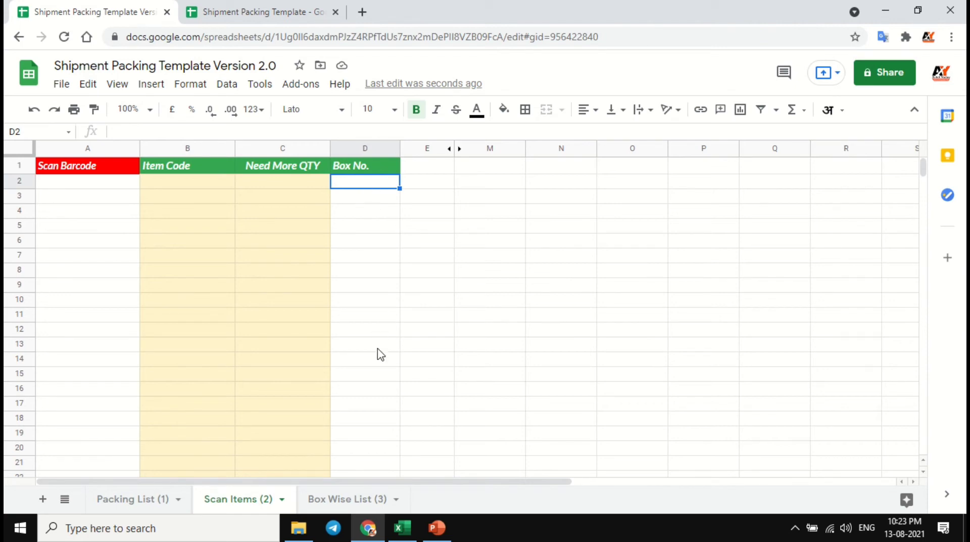
# - Copy the barcode in A11 of Packing List (1) into A2 of Scan Items (2) and check its item code and needed quantity
pyautogui.click(147, 501)
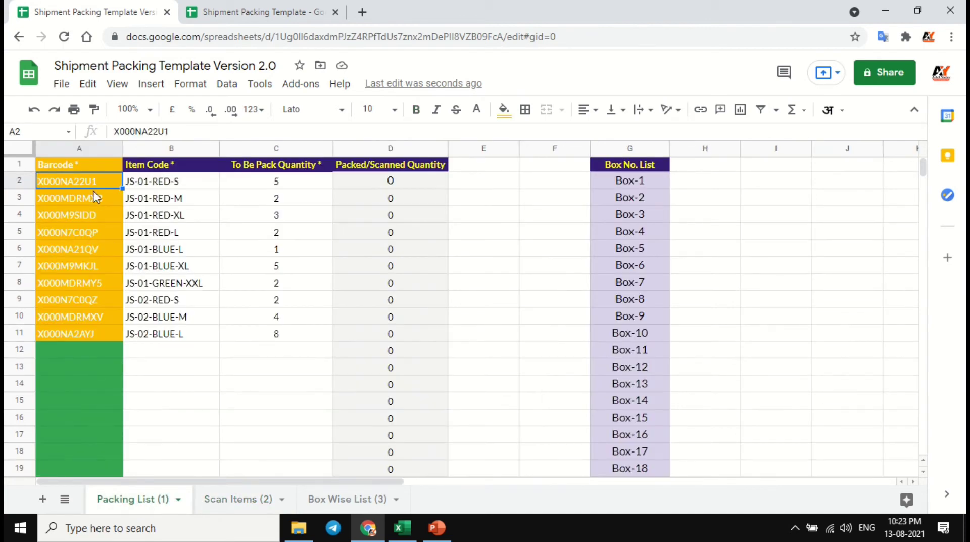
pyautogui.click(92, 335)
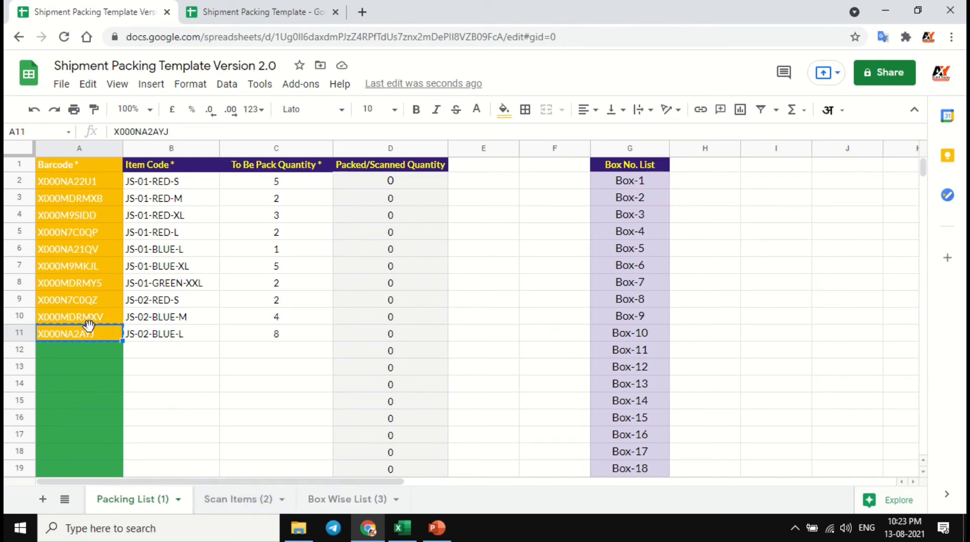
pyautogui.click(212, 498)
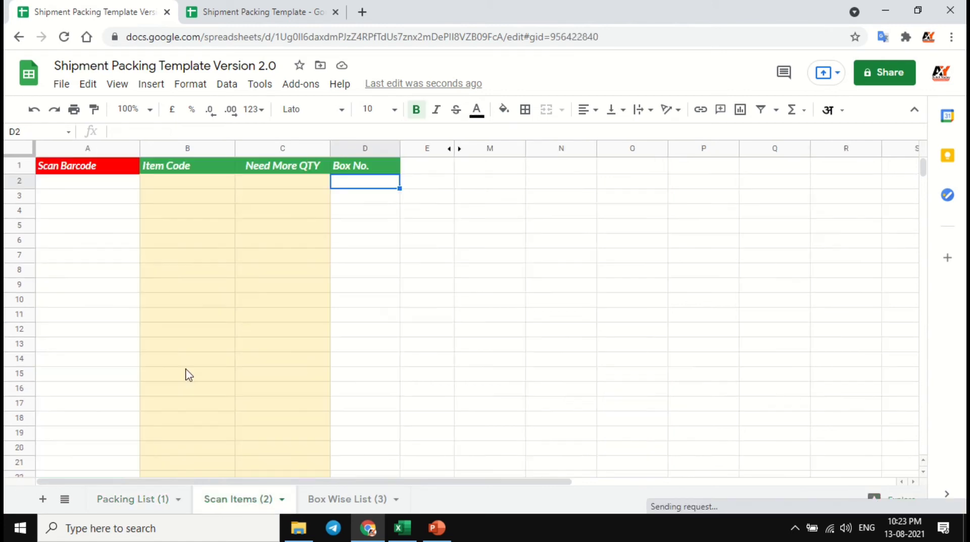
pyautogui.click(94, 184)
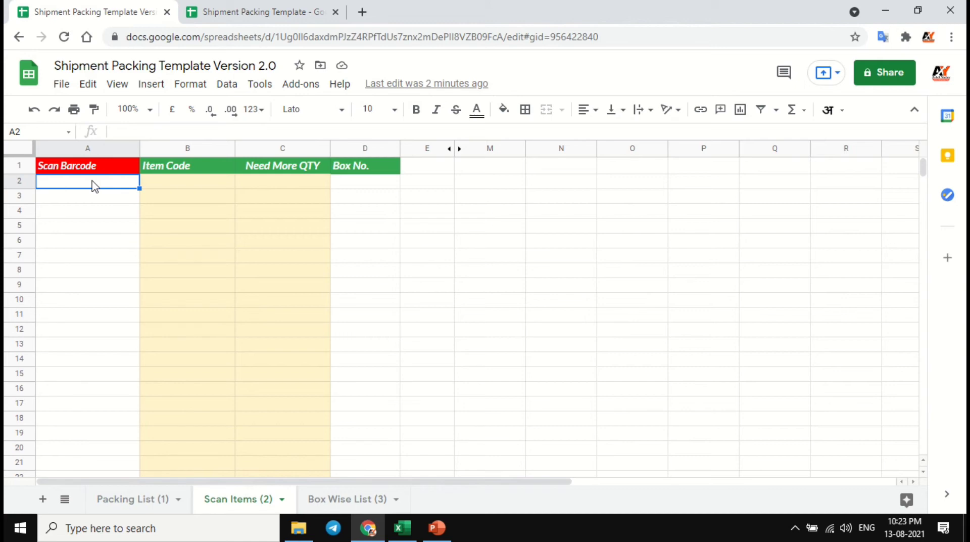
pyautogui.write('X000NA2AYJ')
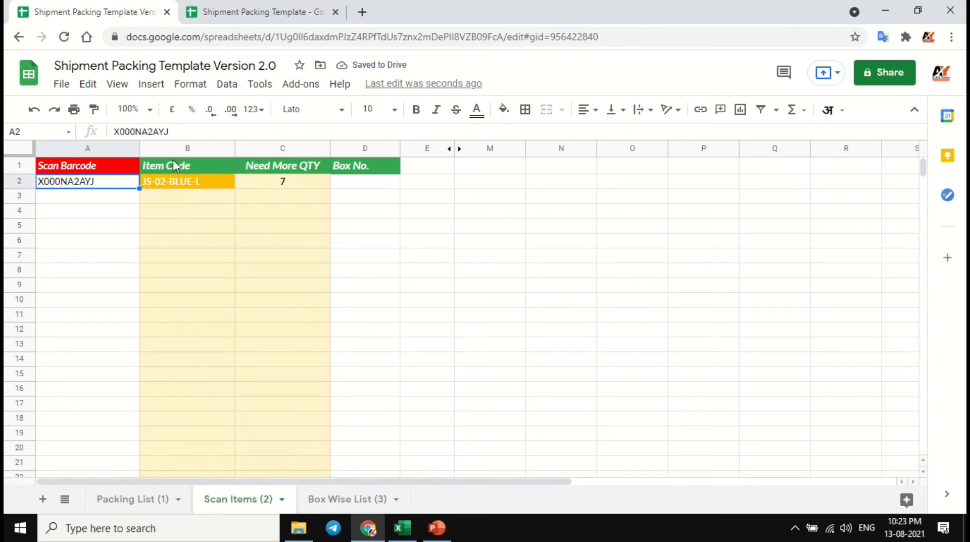
pyautogui.click(178, 185)
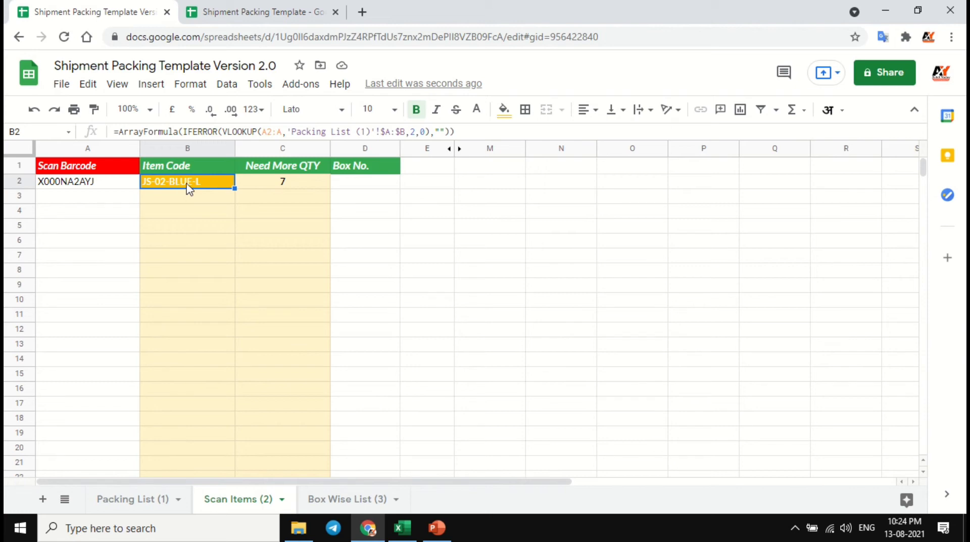
pyautogui.click(267, 189)
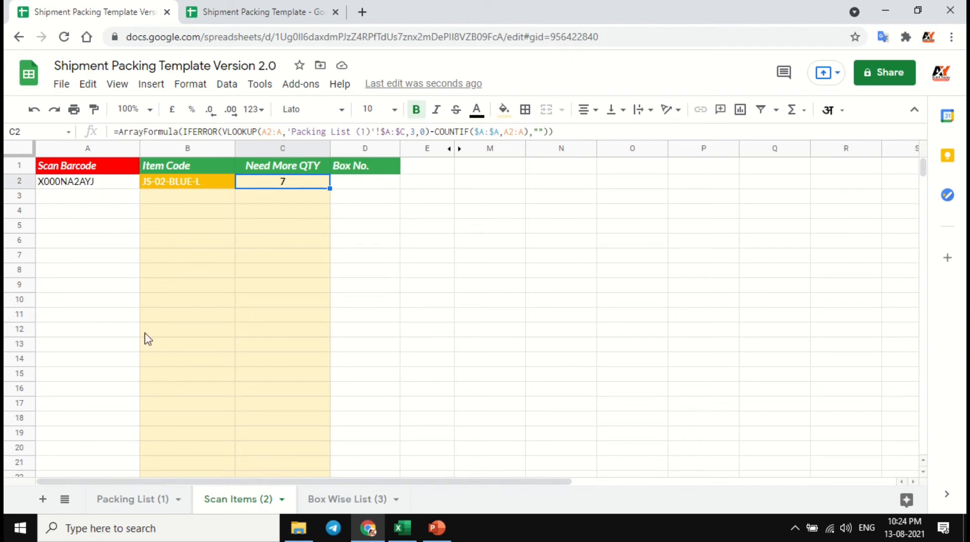
# - Enter the same barcode, X000NA2AYJ, in A3, A4 and A5 and check the Need More QTY value in C5
pyautogui.click(107, 185)
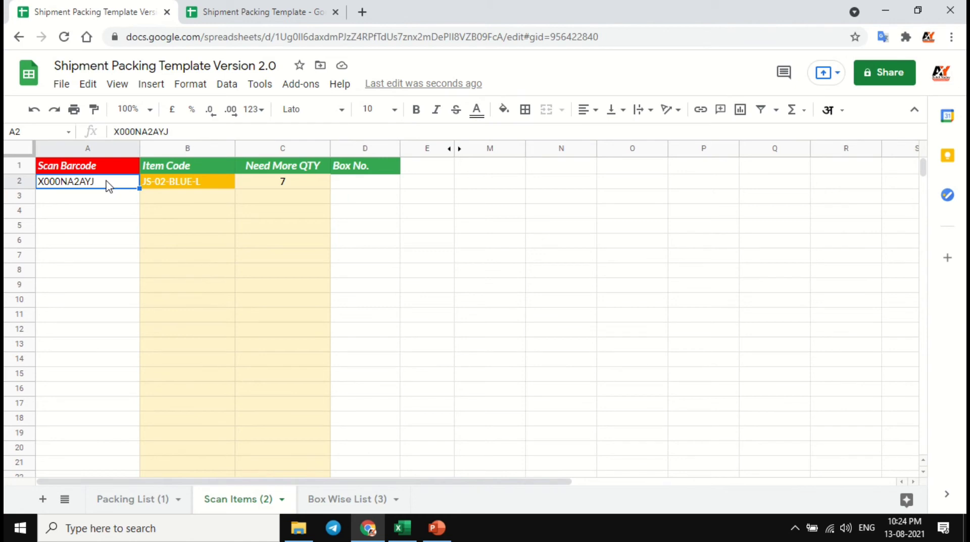
pyautogui.press('Down')
pyautogui.write('X000NA2AYJ')
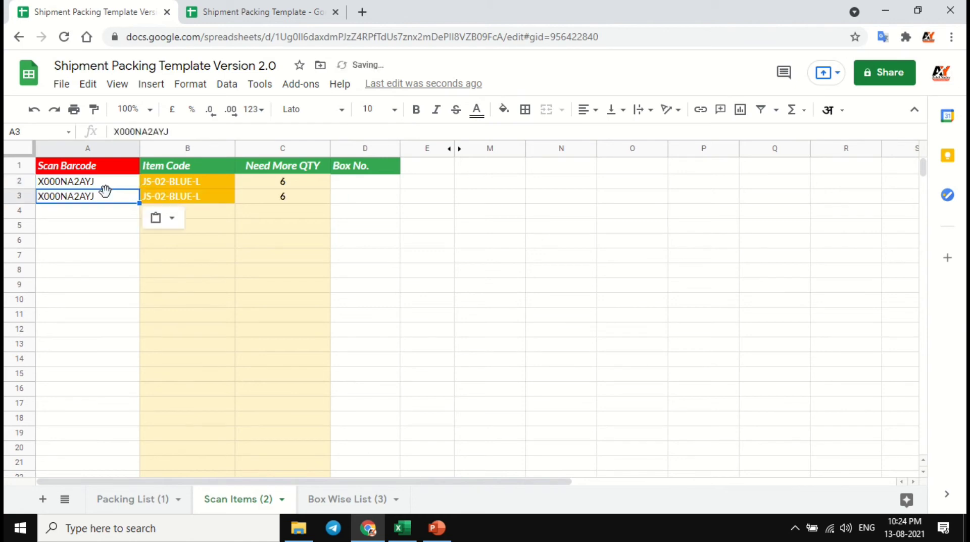
pyautogui.click(110, 215)
pyautogui.write('X000NA2AYJ')
pyautogui.press('Down')
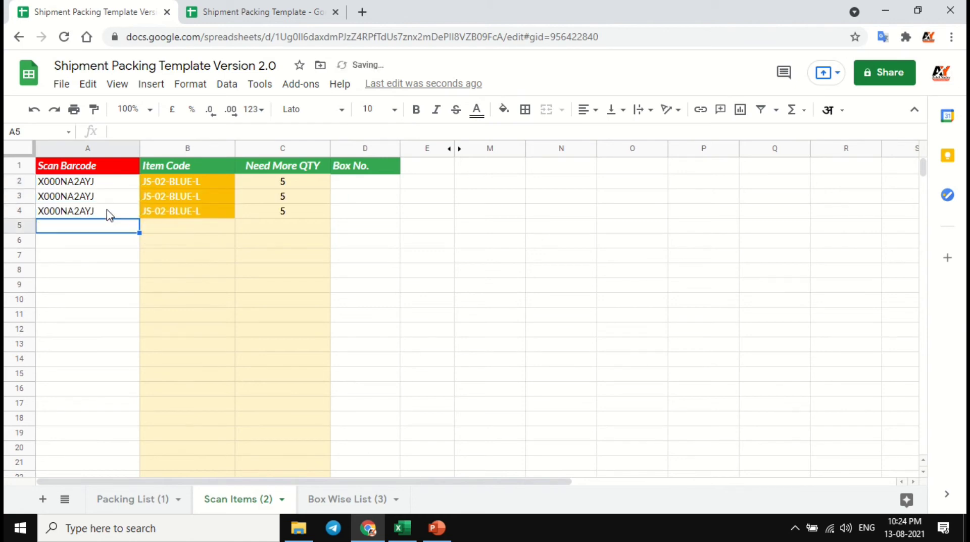
pyautogui.write('X000NA2AYJ')
pyautogui.press('Down')
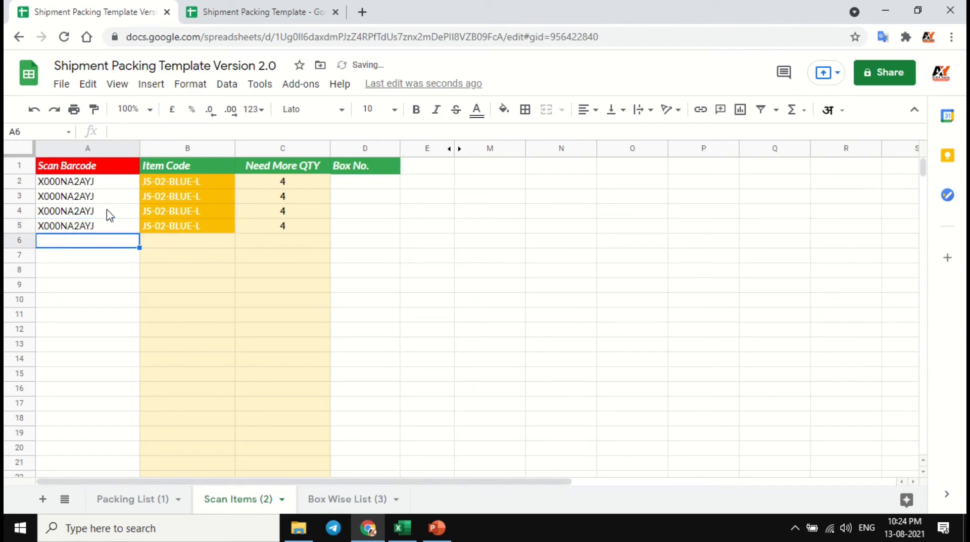
pyautogui.click(107, 220)
pyautogui.click(269, 230)
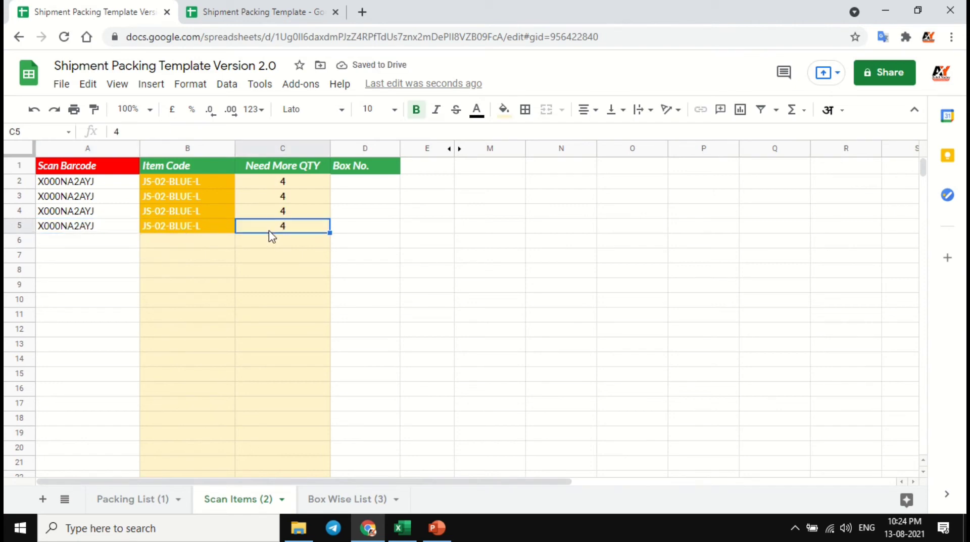
# - Enter barcode X000NA2AYJ in each of the Scan Barcode cells A6 to A9
pyautogui.click(162, 236)
pyautogui.press('Left')
pyautogui.write('X000NA2AYJ')
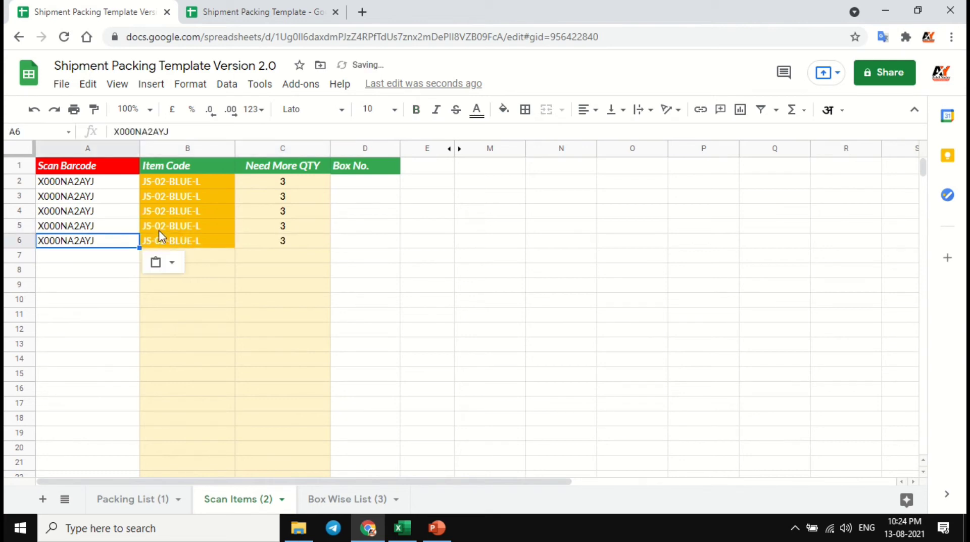
pyautogui.press('Return')
pyautogui.write('X000NA2AYJ')
pyautogui.press('Return')
pyautogui.write('X000NA2AYJ')
pyautogui.press('Return')
pyautogui.write('X000NA2AYJ')
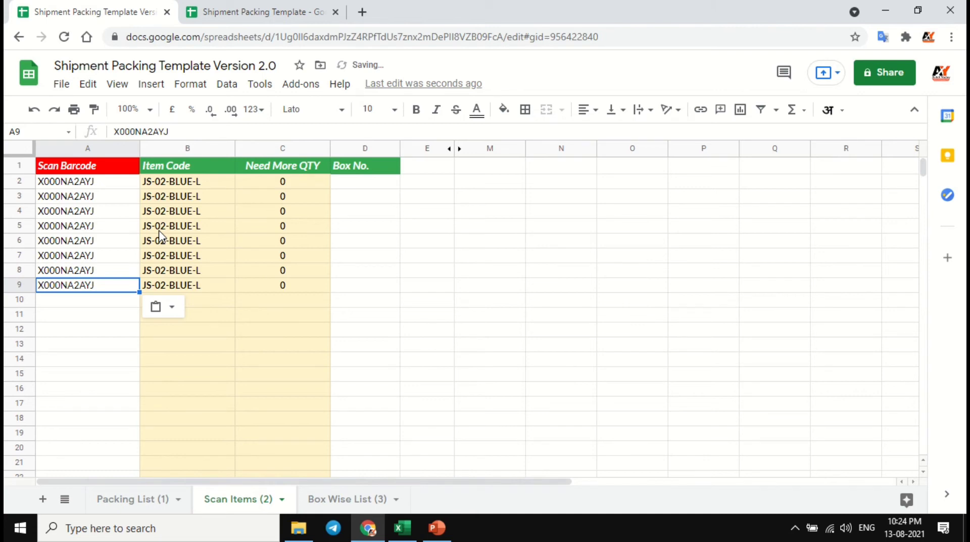
# - Check the item codes in B2:B9 and the Need More QTY values in C2:C9
pyautogui.moveTo(186, 188); pyautogui.dragTo(192, 292)
pyautogui.moveTo(281, 183); pyautogui.dragTo(278, 282)
pyautogui.click(278, 287)
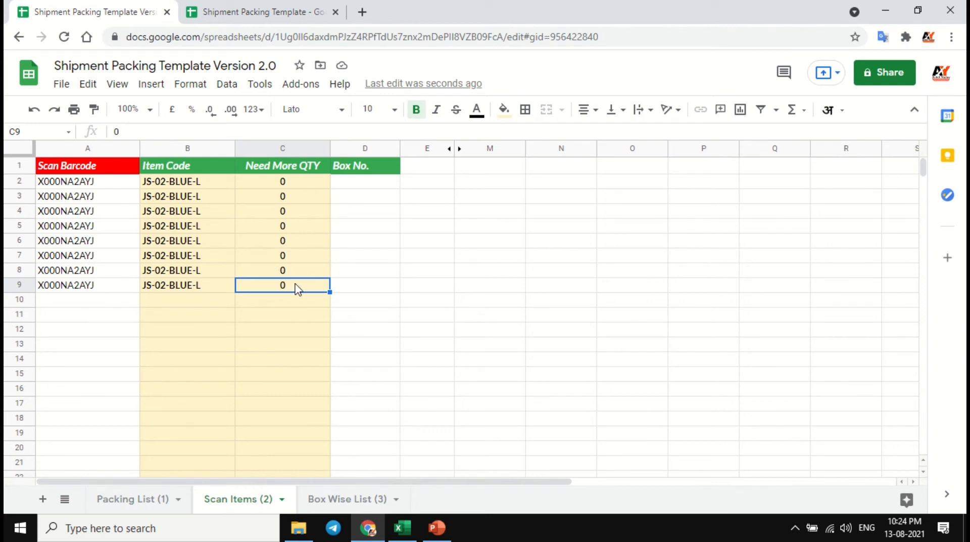
# - Paste barcode X000NA2AYJ once more into A10 to test over-scanning, check C10, and delete the extra entry
pyautogui.click(124, 302)
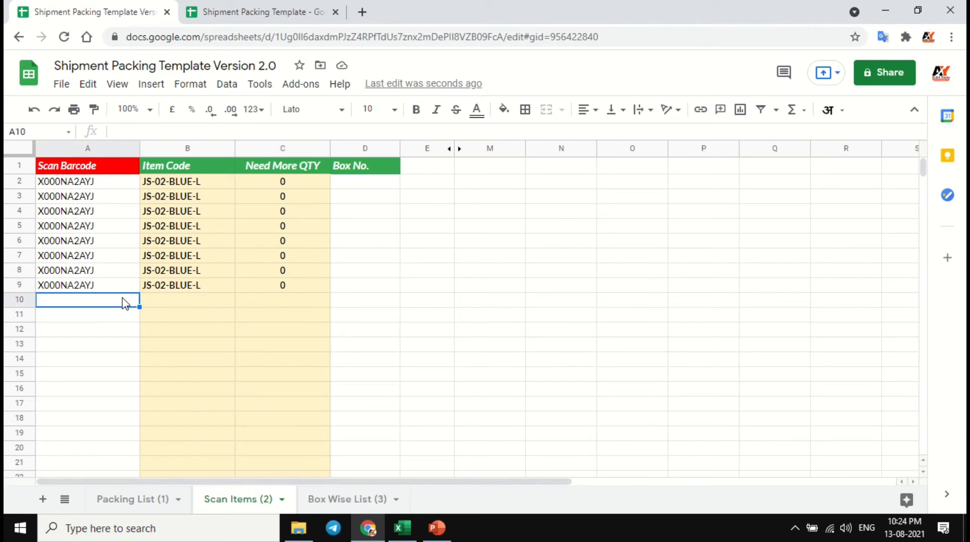
pyautogui.write('X000NA2AYJ')
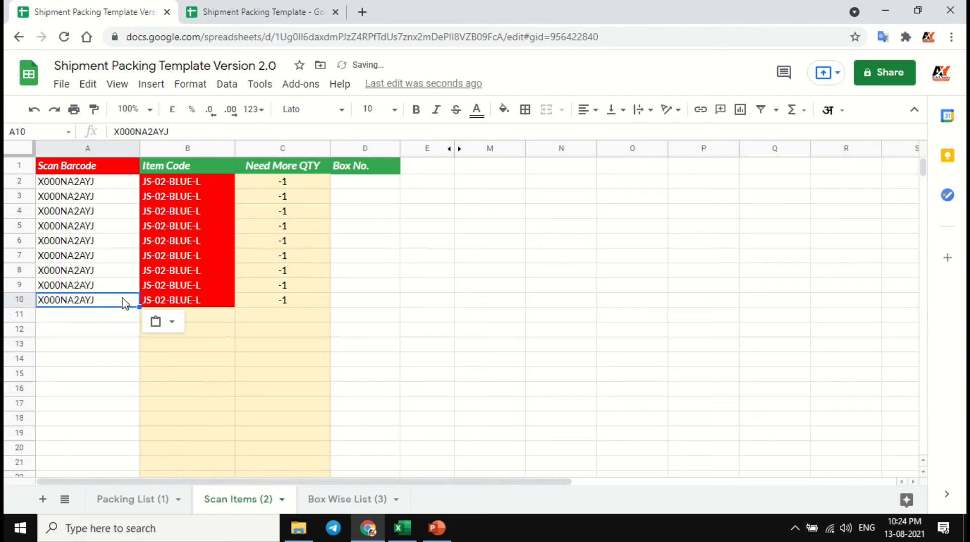
pyautogui.click(303, 305)
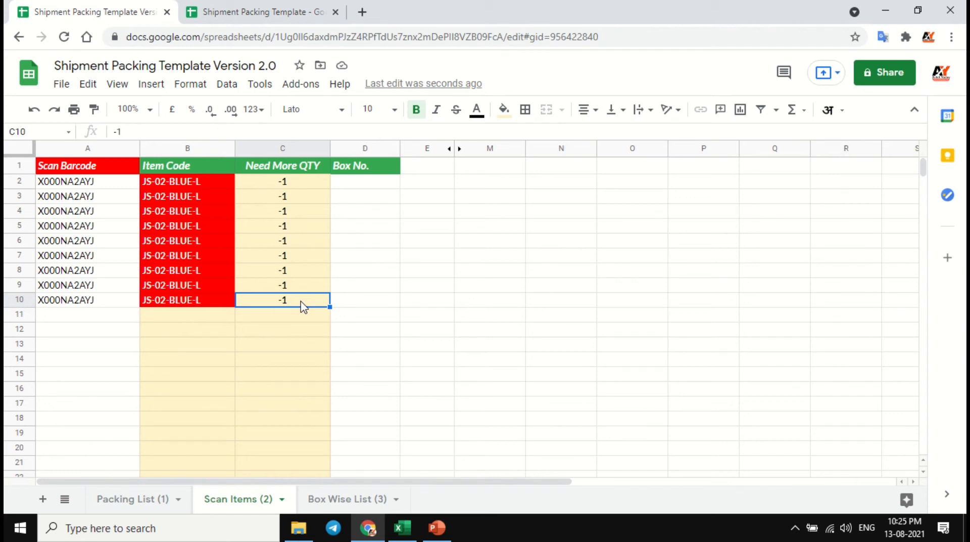
pyautogui.press('Left')
pyautogui.press('Left')
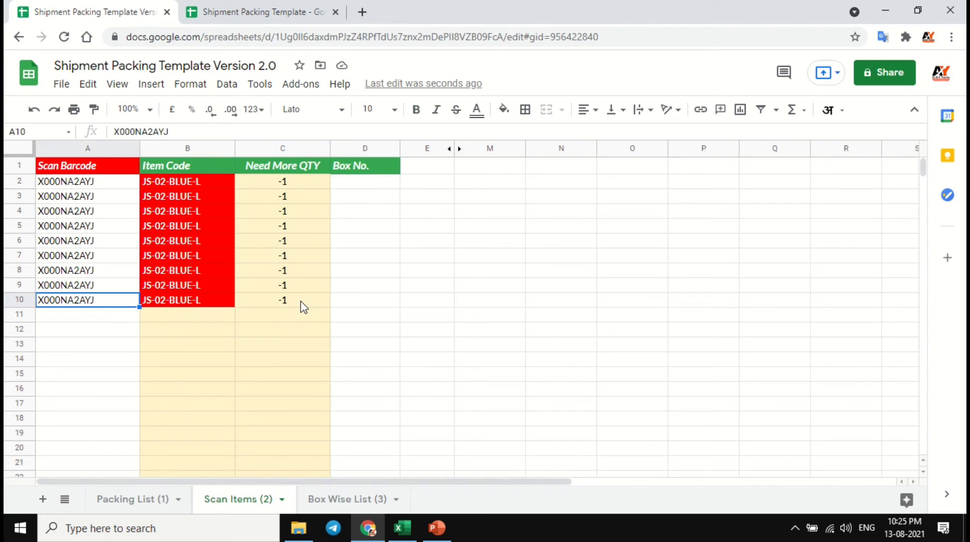
pyautogui.press('Delete')
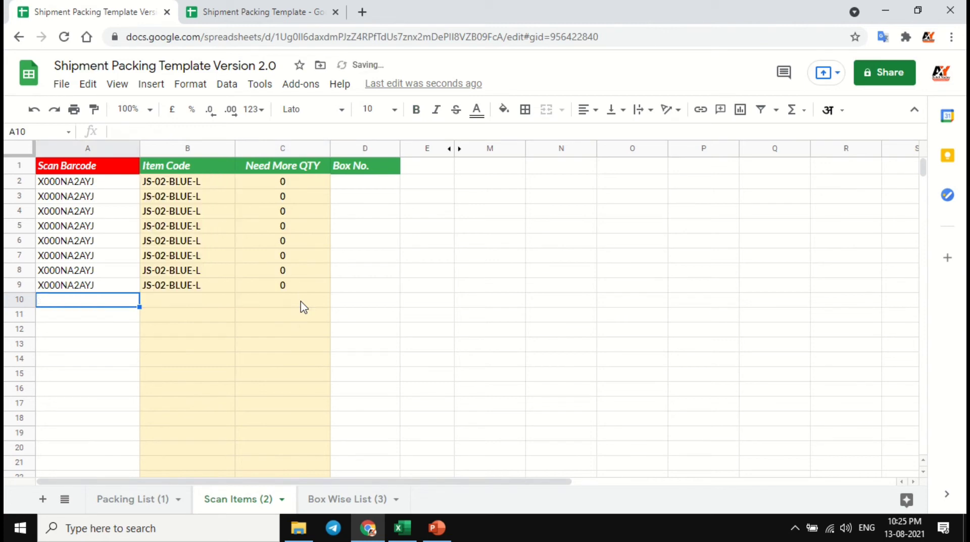
# - Try entering the unlisted barcode dajdahkdjah in A10 of Scan Items, read the alert and dismiss it
pyautogui.press('Up')
pyautogui.press('Down')
pyautogui.write('dajdahkdjah')
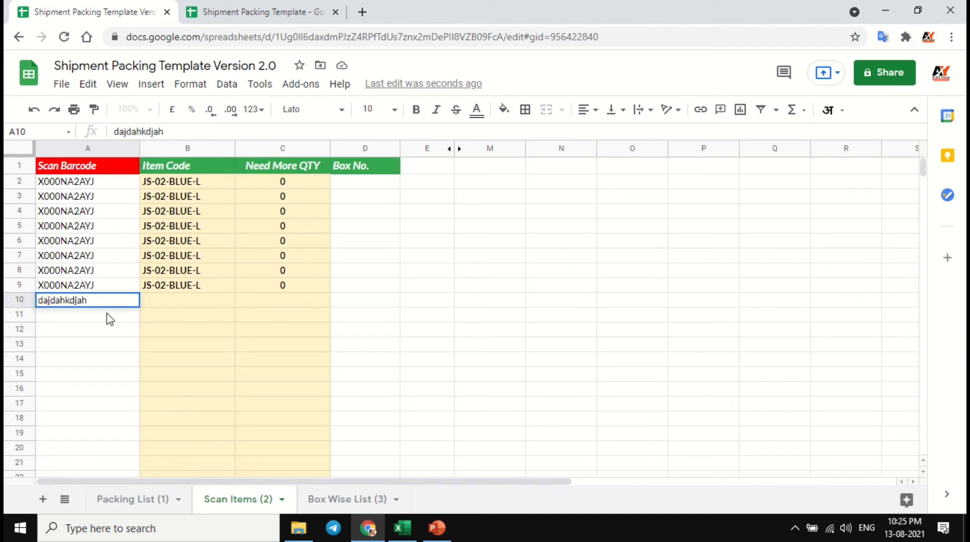
pyautogui.press('Return')
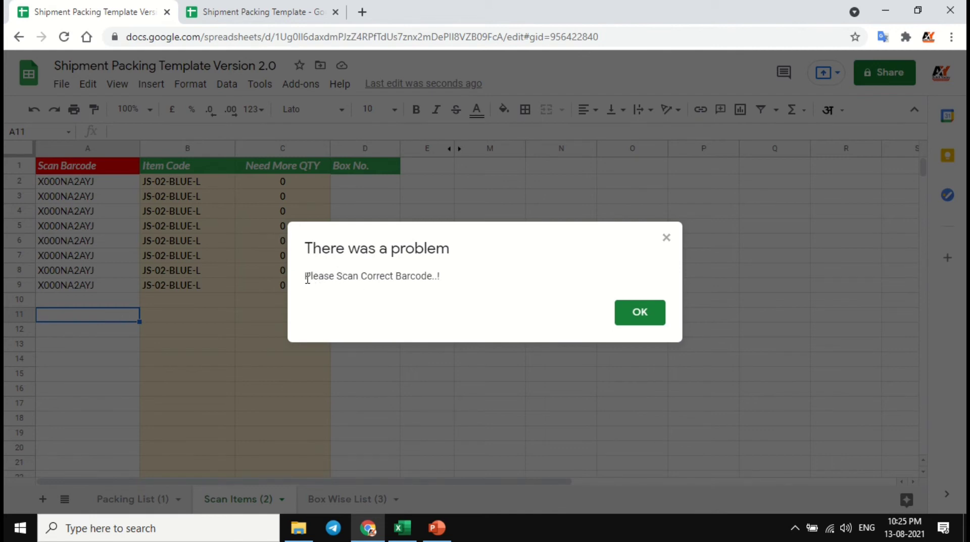
pyautogui.moveTo(304, 276); pyautogui.dragTo(444, 282)
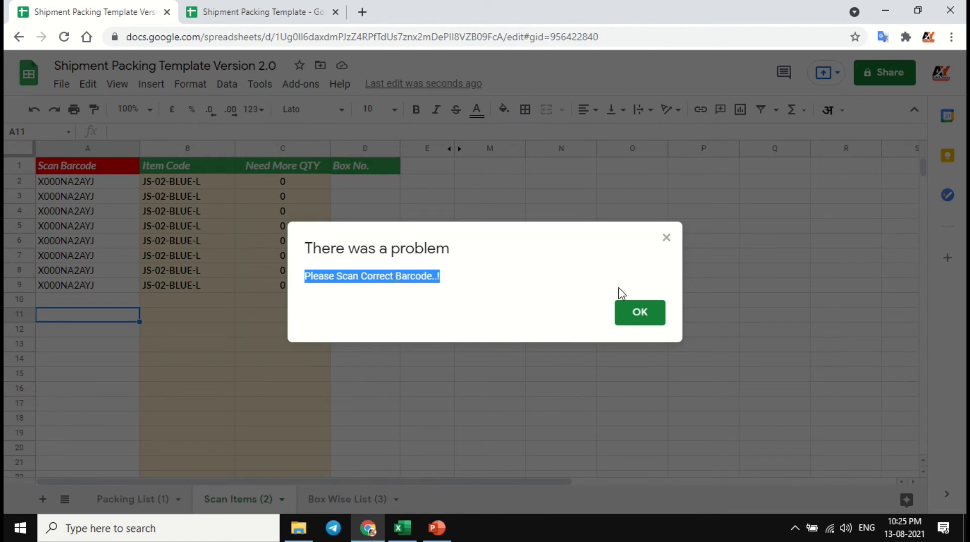
pyautogui.click(640, 314)
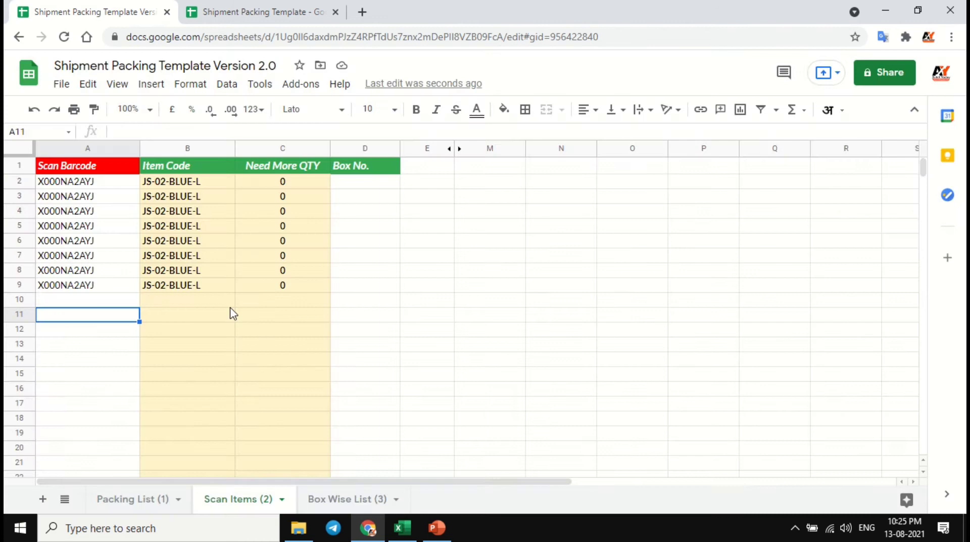
pyautogui.click(131, 302)
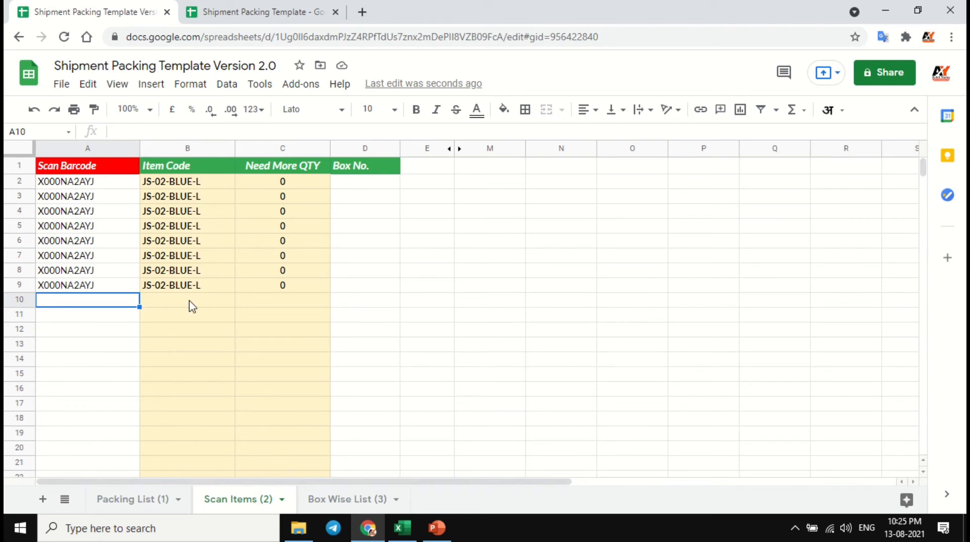
# - Compare the required and scanned quantities of JS-02-BLUE-L in row 11 of the Packing List sheet
pyautogui.click(141, 500)
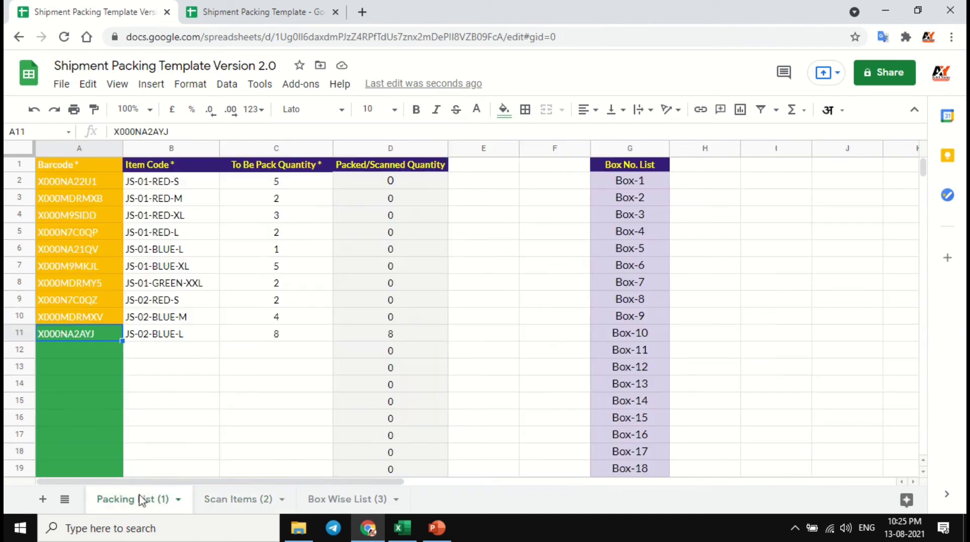
pyautogui.click(147, 337)
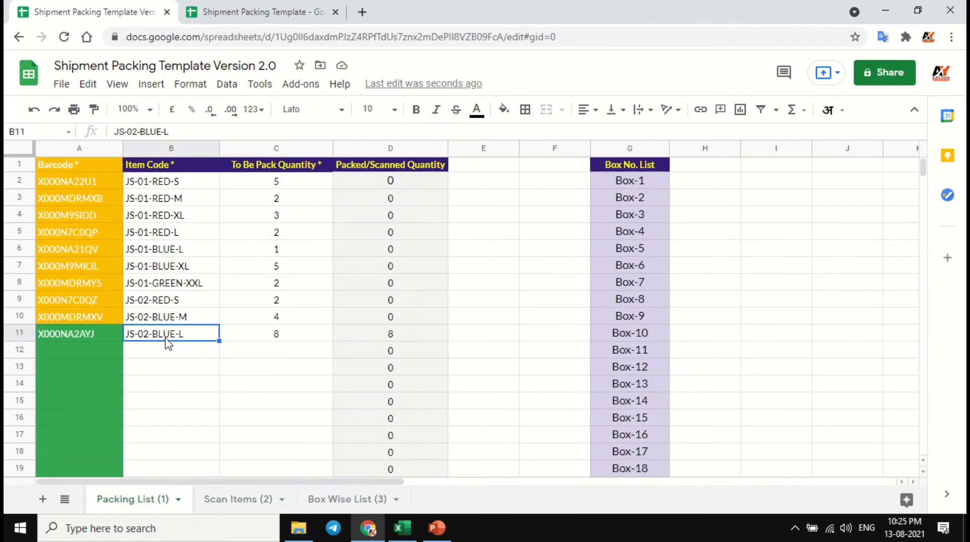
pyautogui.click(260, 337)
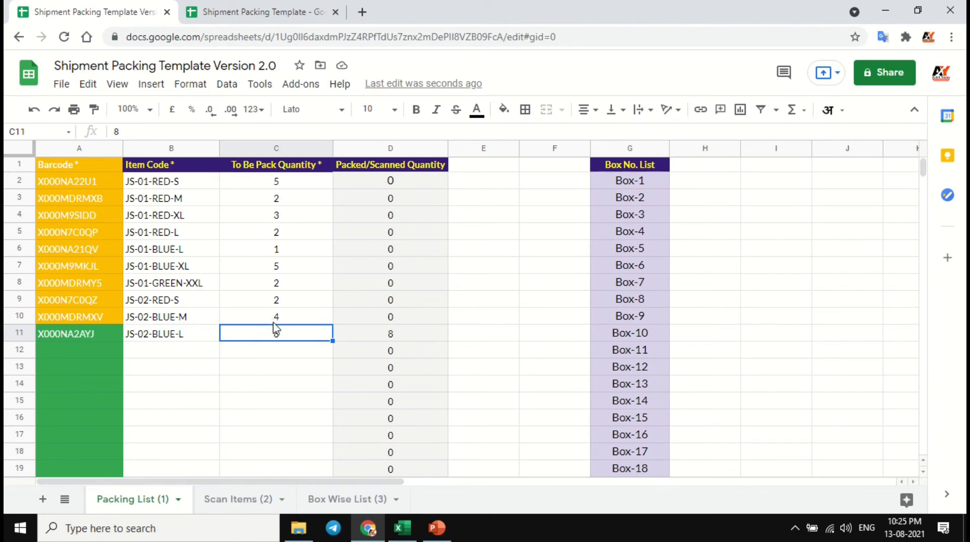
pyautogui.click(381, 334)
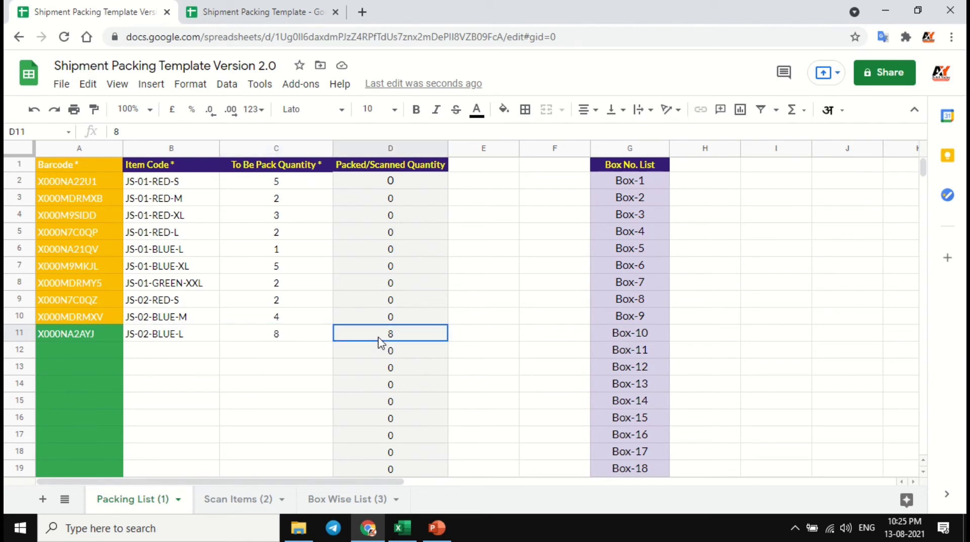
pyautogui.click(74, 333)
# - Copy barcode X000NA2AYJ from A9 of Scan Items into A10 as one excess scan
pyautogui.click(237, 499)
pyautogui.click(87, 285)
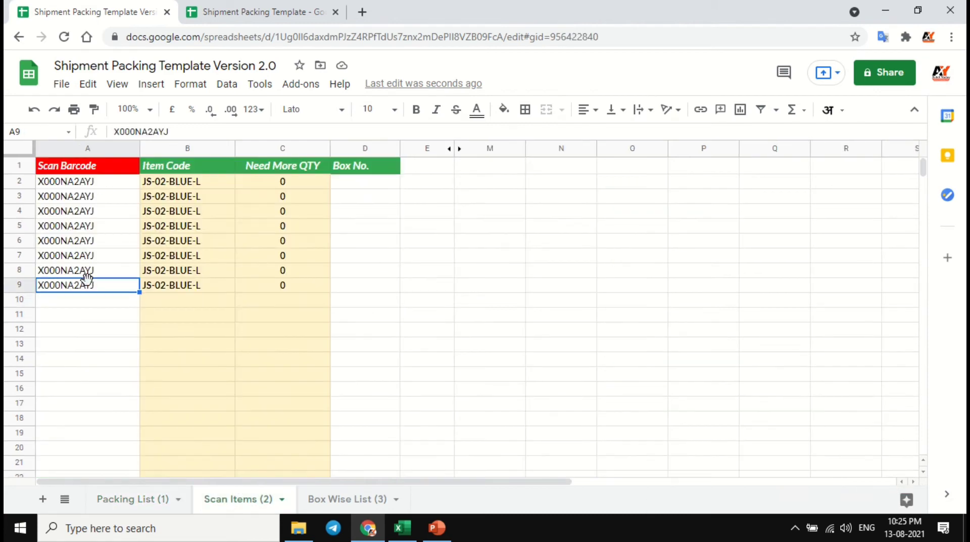
pyautogui.hotkey('ctrl', 'c')
pyautogui.click(89, 304)
pyautogui.hotkey('ctrl', 'v')
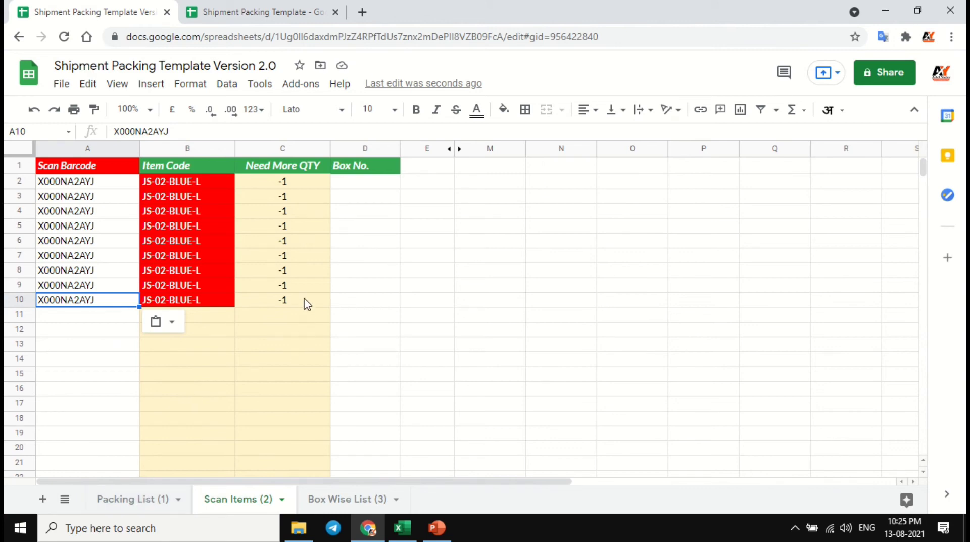
# - Check row 11 of the Packing List for the excess scan and delete the extra barcode from A10 of Scan Items
pyautogui.click(131, 504)
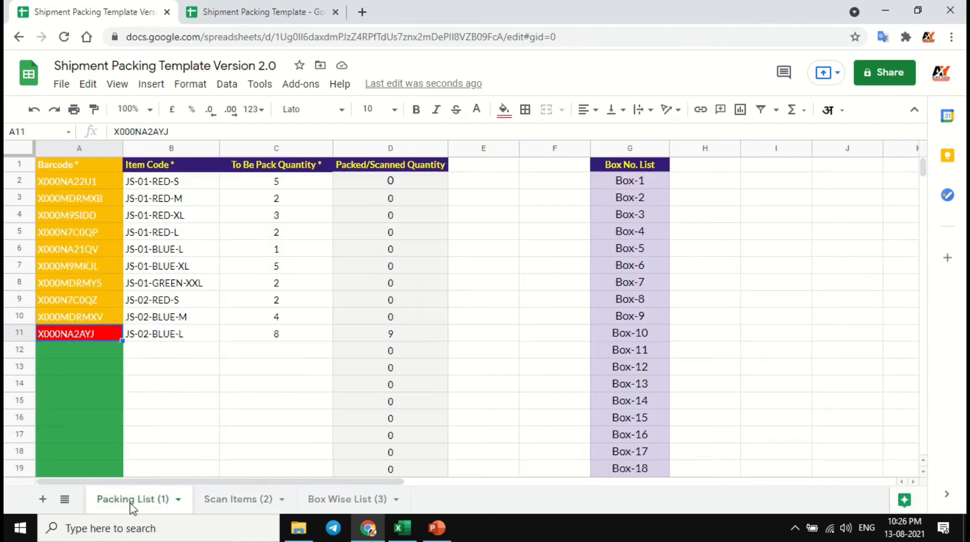
pyautogui.click(181, 337)
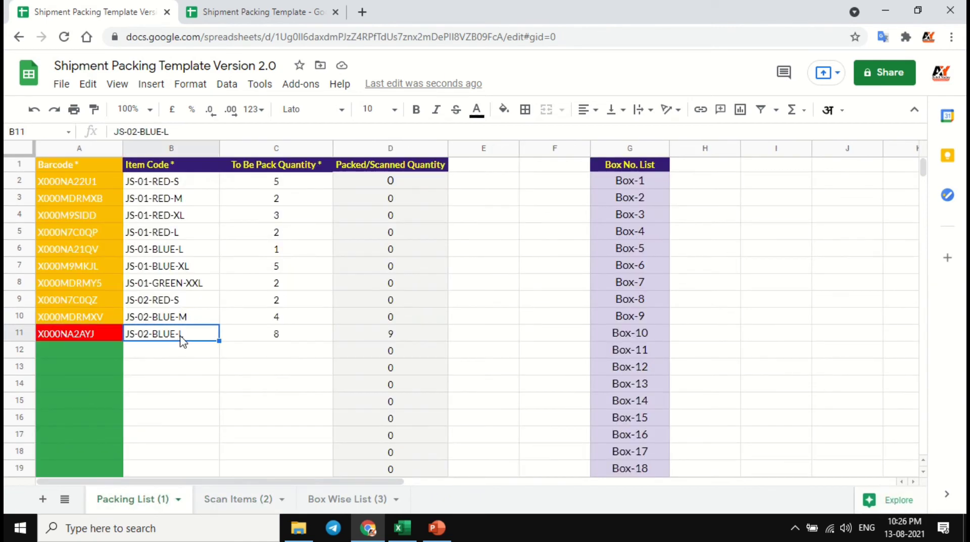
pyautogui.click(89, 335)
pyautogui.click(275, 343)
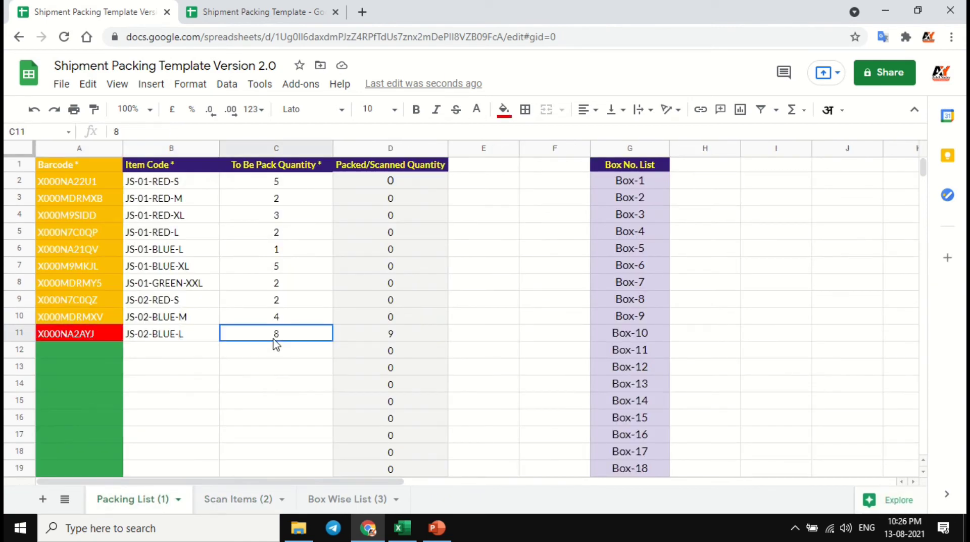
pyautogui.click(382, 344)
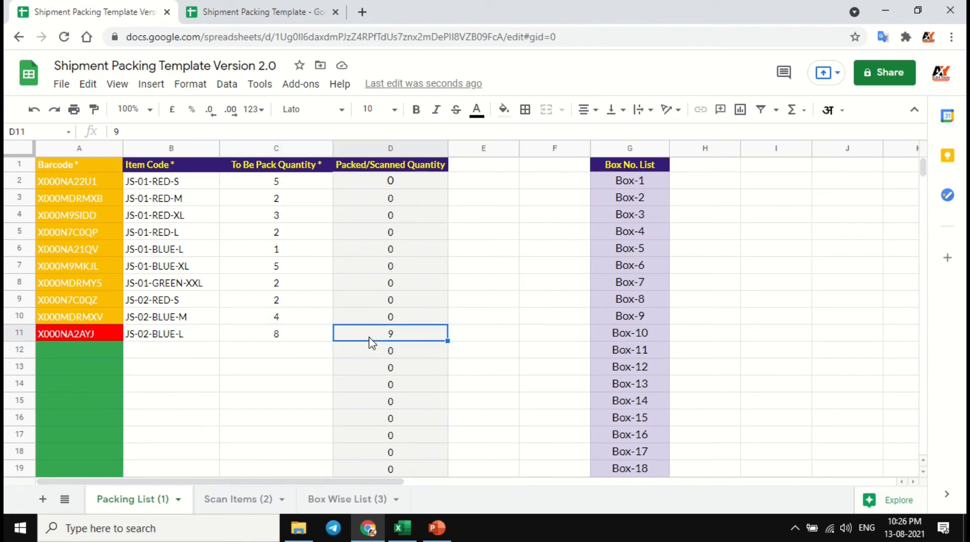
pyautogui.click(228, 499)
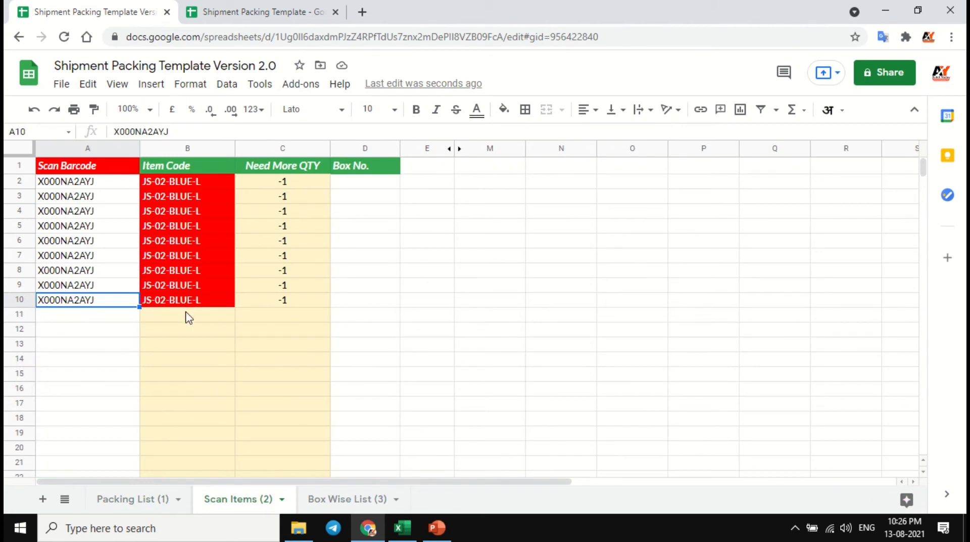
pyautogui.press('Delete')
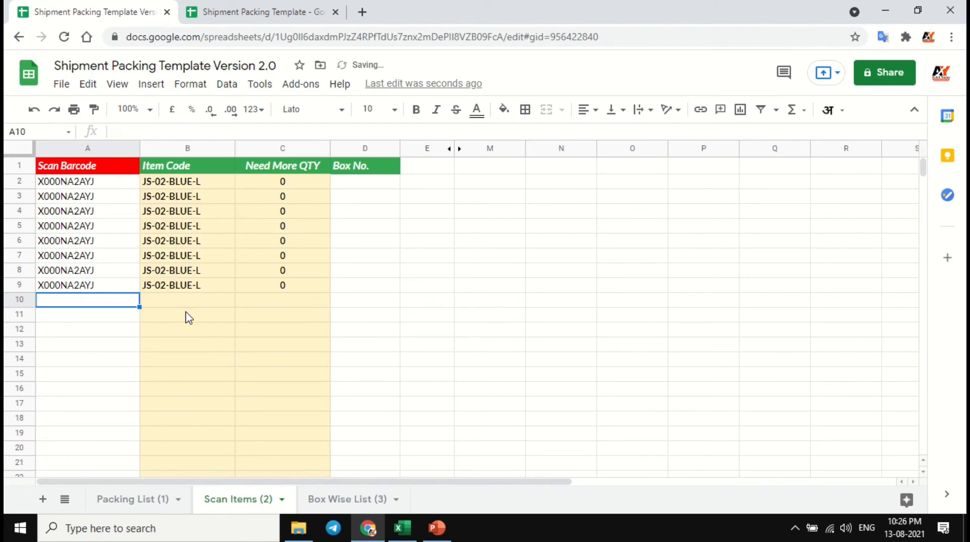
# - Copy barcode X000NA22U1 from A2 of the Packing List into Scan Barcode cells A10 to A14 of Scan Items
pyautogui.click(151, 501)
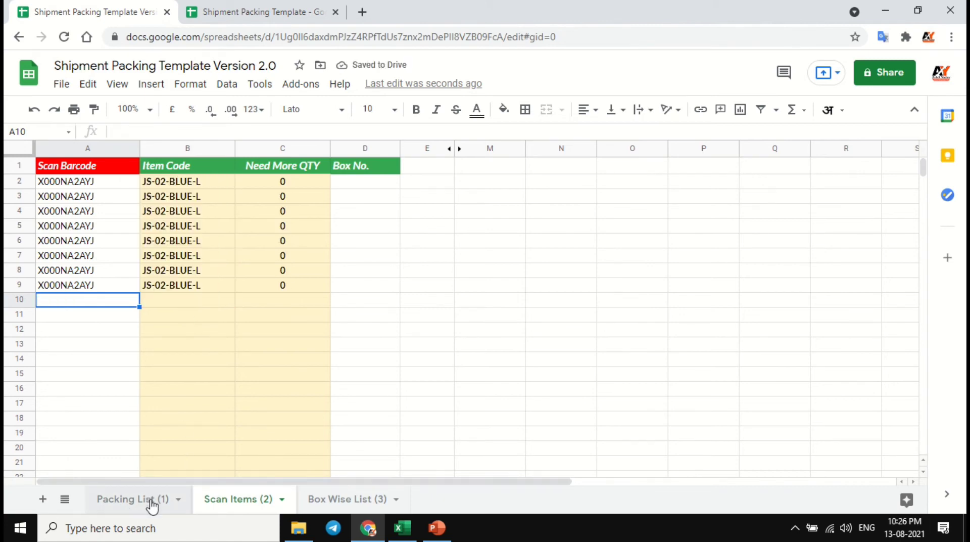
pyautogui.click(107, 182)
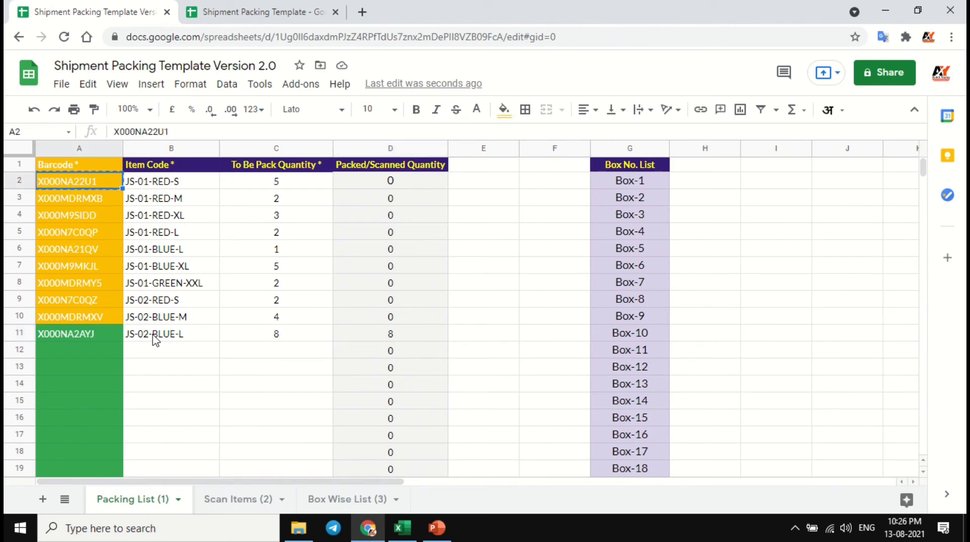
pyautogui.click(235, 498)
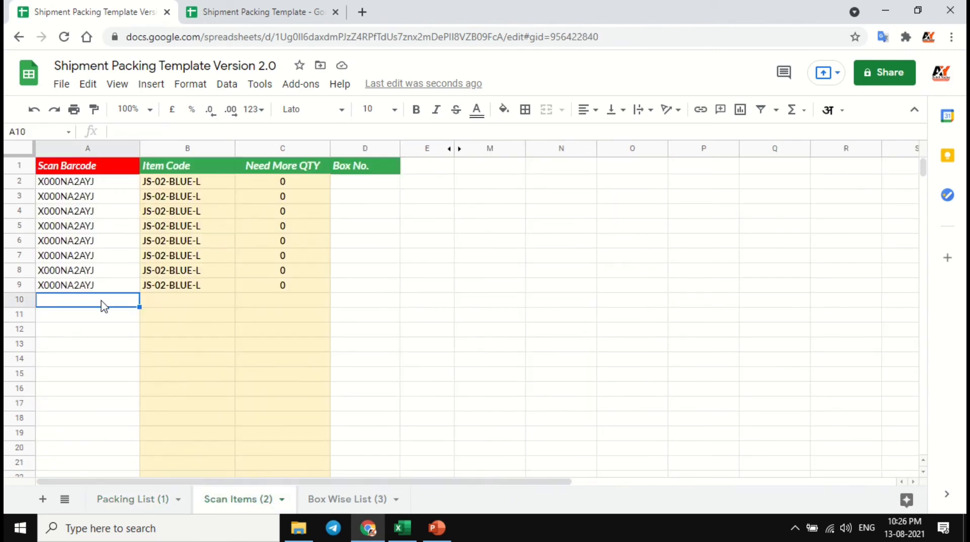
pyautogui.hotkey('ctrl', 'v')
pyautogui.click(104, 316)
pyautogui.hotkey('ctrl', 'v')
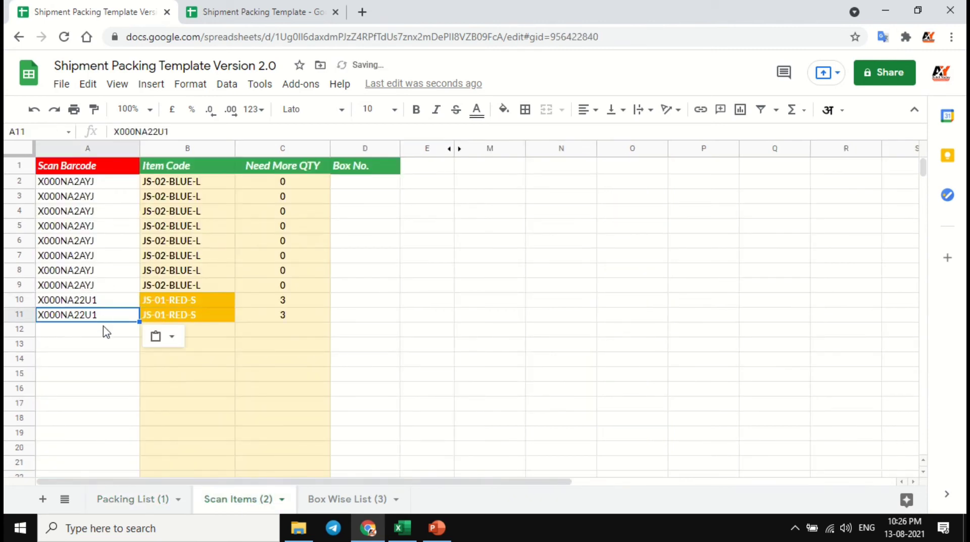
pyautogui.click(106, 333)
pyautogui.hotkey('ctrl', 'v')
pyautogui.click(108, 348)
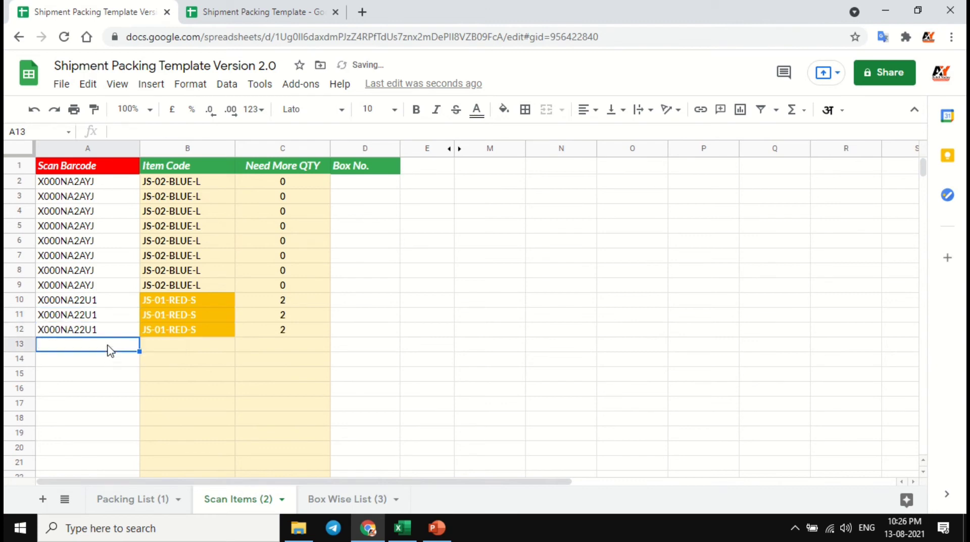
pyautogui.hotkey('ctrl', 'v')
pyautogui.click(109, 359)
pyautogui.hotkey('ctrl', 'v')
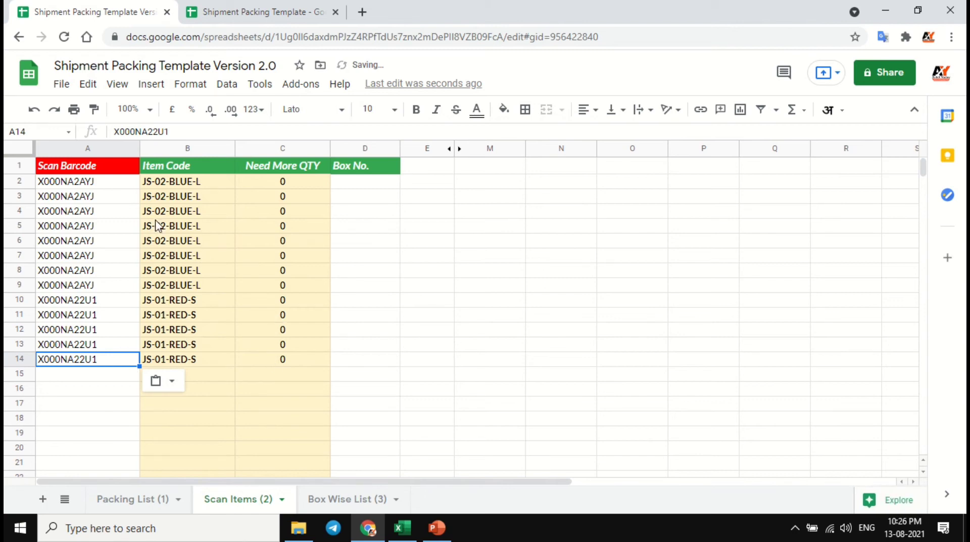
# - Assign Box-1 as the Box No. in D2:D14 for all scanned items in A2:A14
pyautogui.click(370, 190)
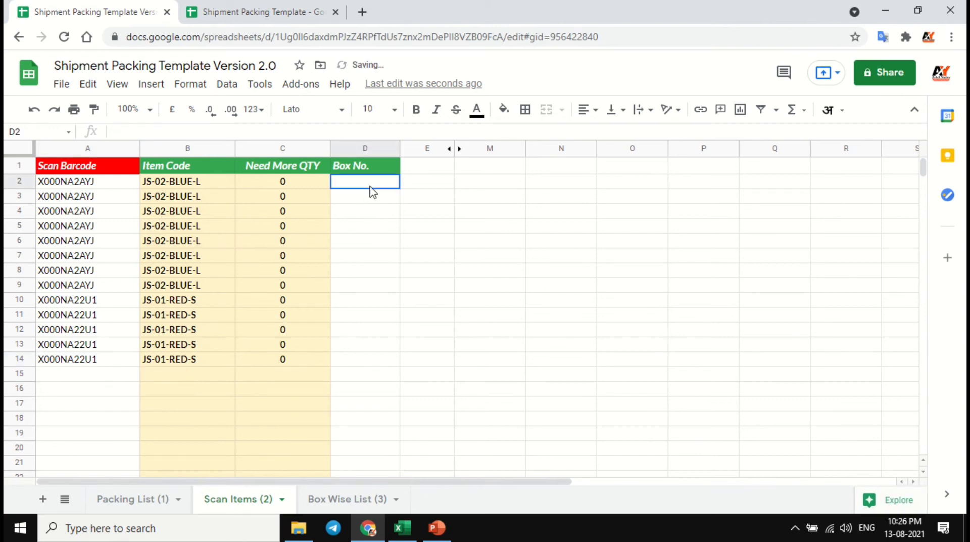
pyautogui.moveTo(102, 184); pyautogui.dragTo(105, 363)
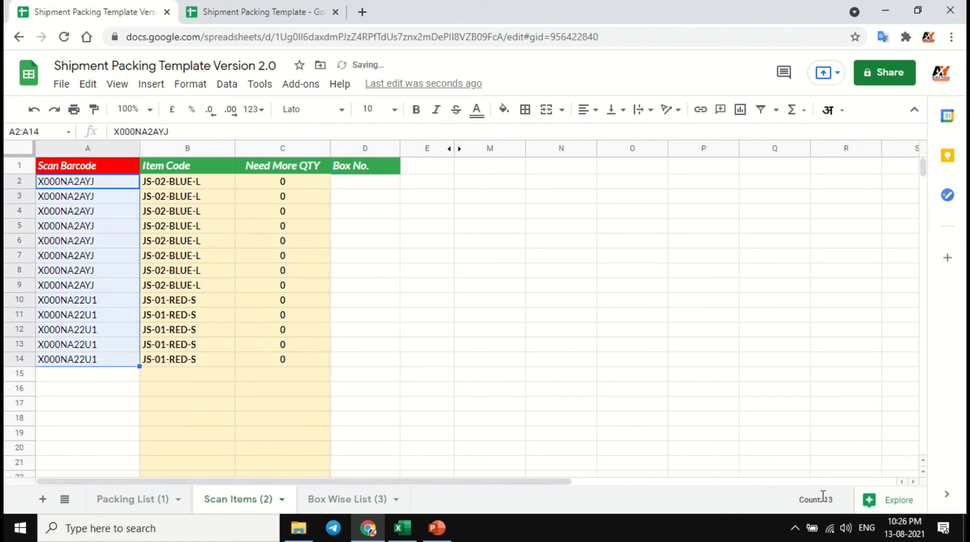
pyautogui.click(351, 186)
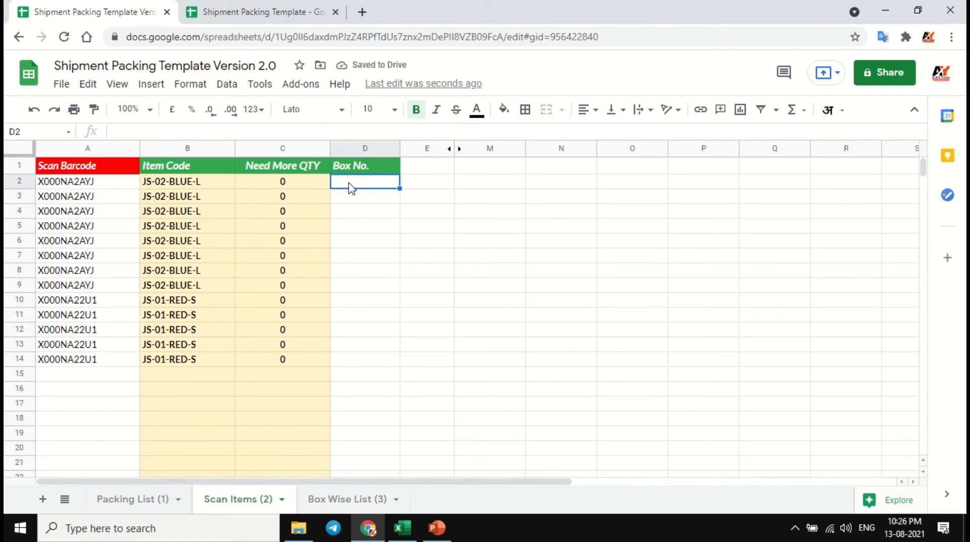
pyautogui.write('Box')
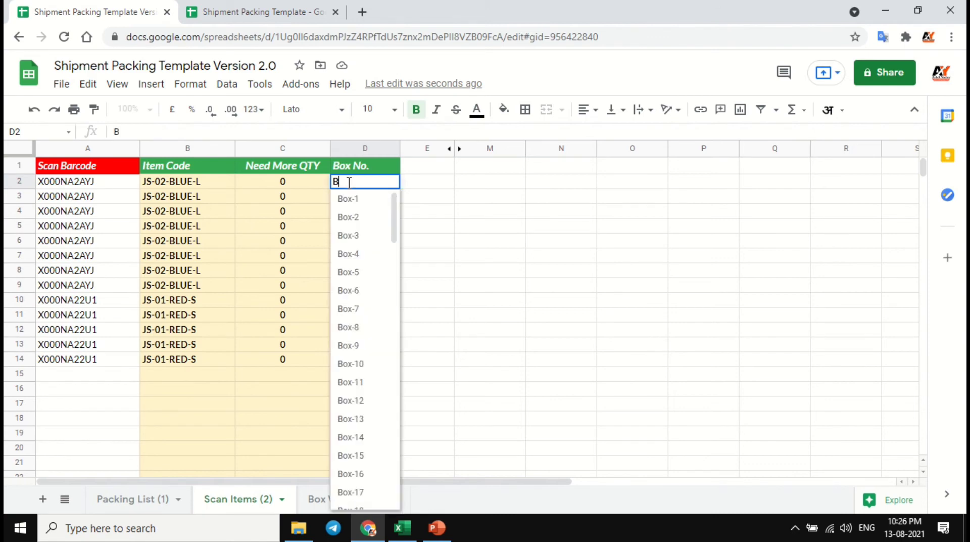
pyautogui.click(357, 198)
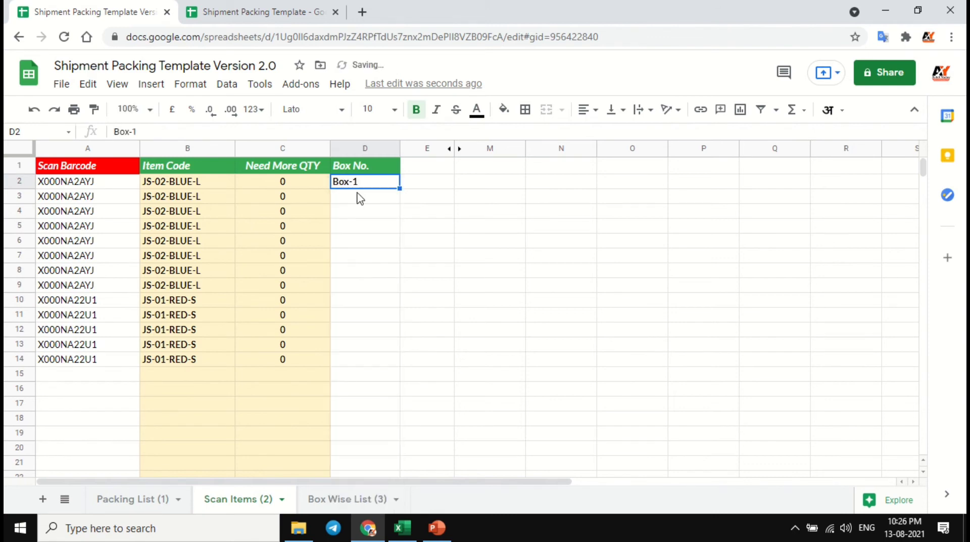
pyautogui.keyDown('shift'); pyautogui.click(370, 362); pyautogui.keyUp('shift')
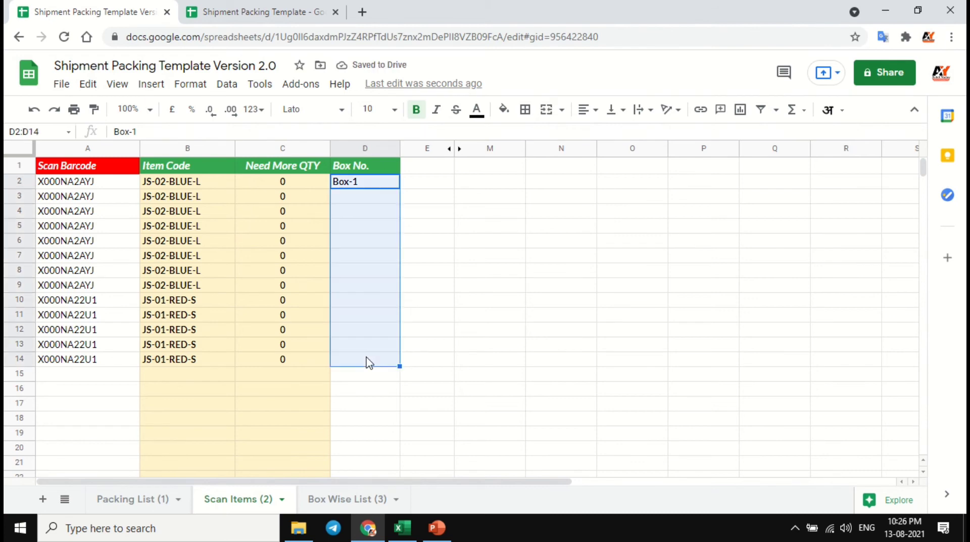
pyautogui.hotkey('ctrl', 'd')
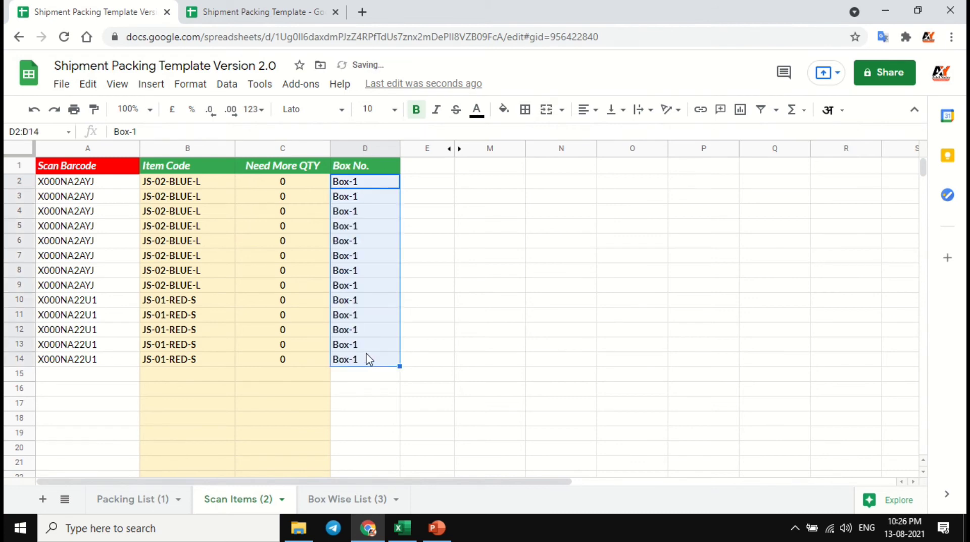
pyautogui.click(363, 184)
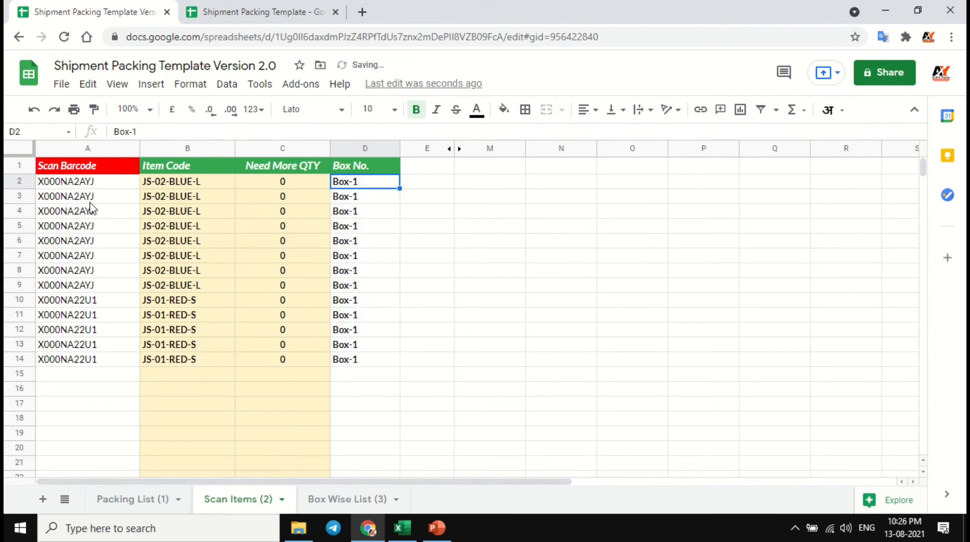
pyautogui.click(120, 383)
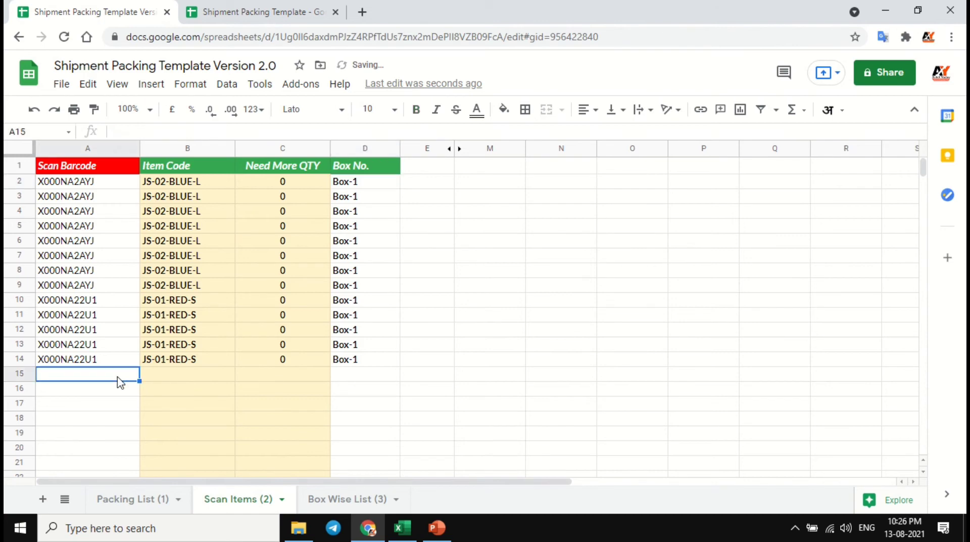
pyautogui.click(393, 363)
# - Copy barcode X000MDRMXB from A3 of the Packing List into Scan Barcode cell A15 of Scan Items
pyautogui.click(155, 496)
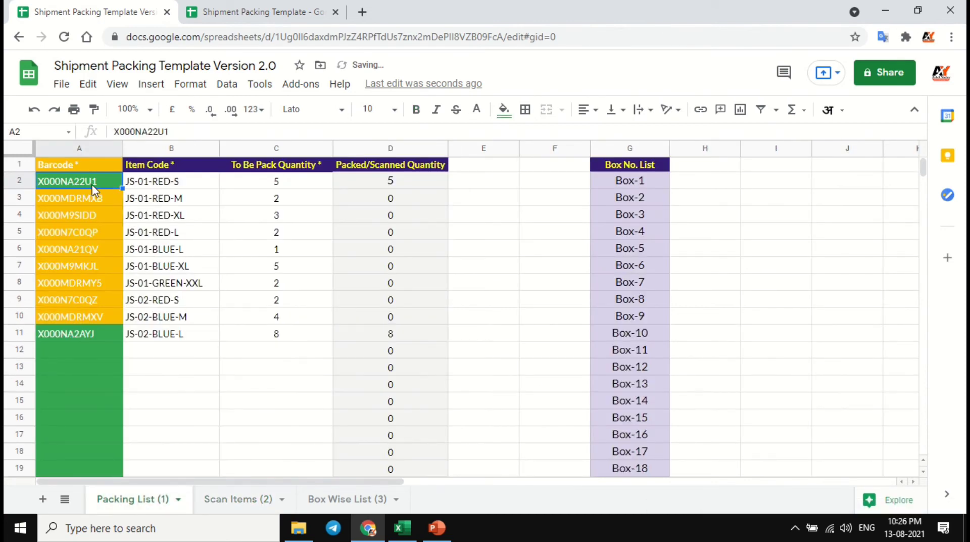
pyautogui.click(312, 183)
pyautogui.click(104, 198)
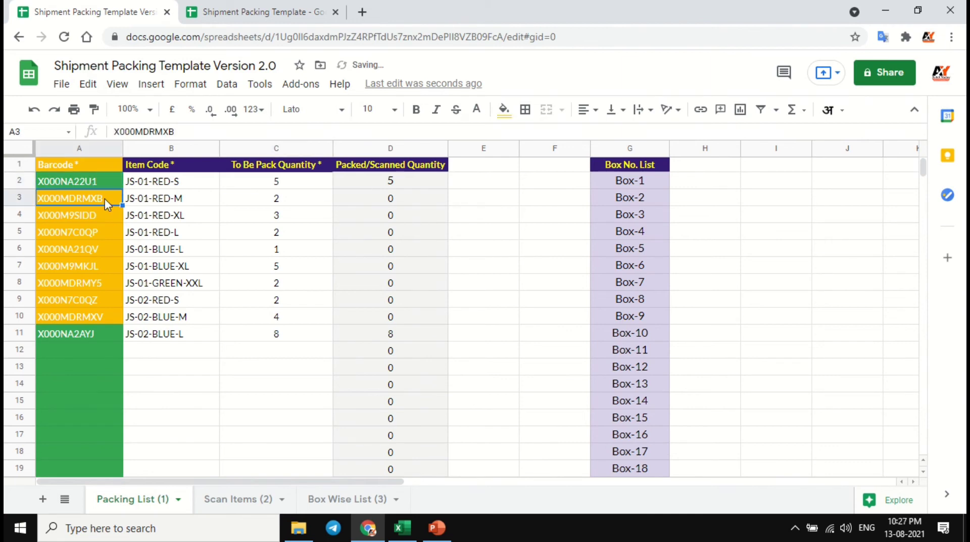
pyautogui.click(237, 499)
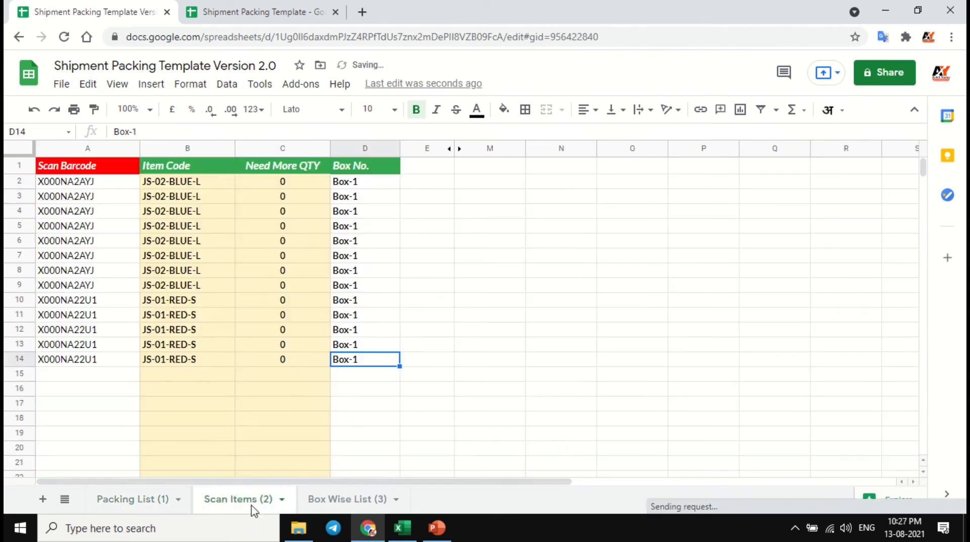
pyautogui.click(80, 379)
pyautogui.write('X000MDRMXB')
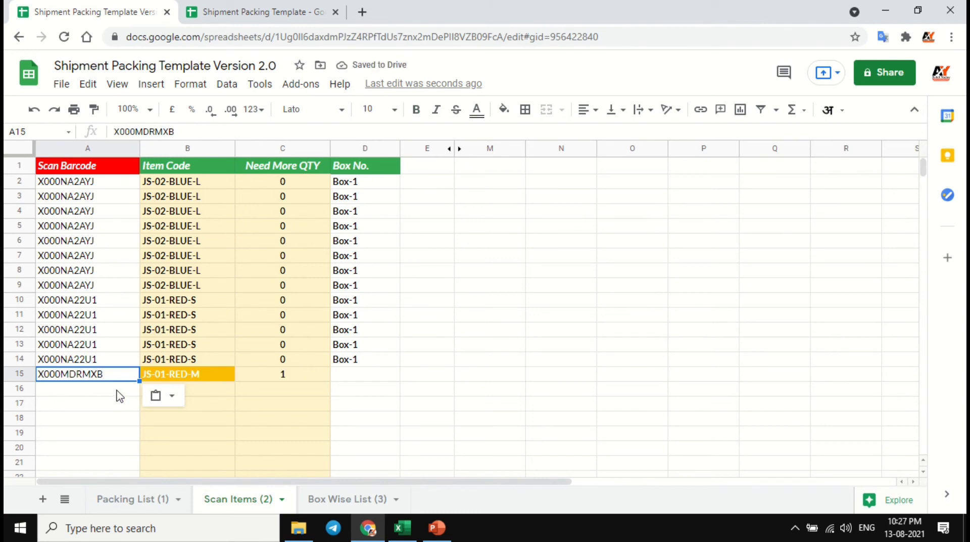
# - Copy the barcodes in A4:A10 of the Packing List into Scan Barcode cells A16:A22 of Scan Items
pyautogui.click(127, 498)
pyautogui.click(101, 219)
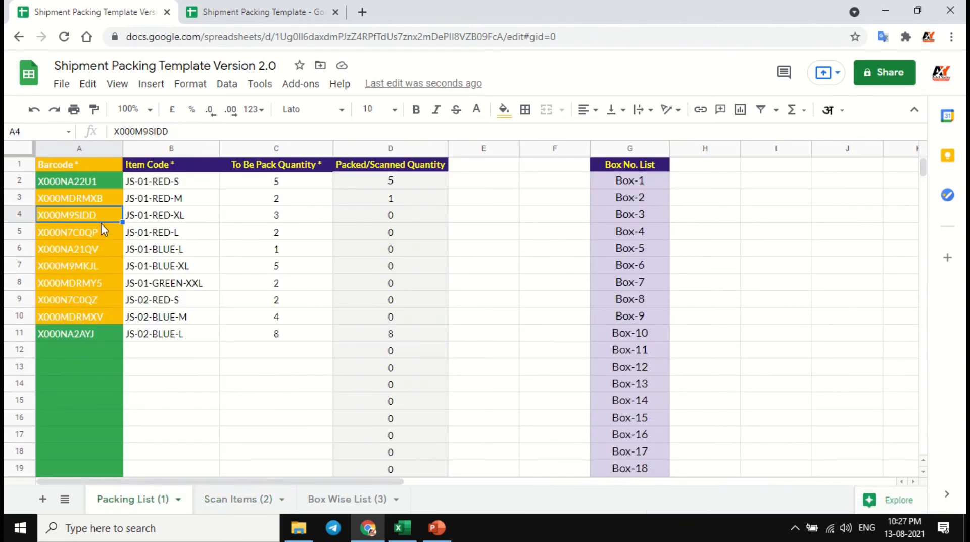
pyautogui.keyDown('shift'); pyautogui.click(110, 323); pyautogui.keyUp('shift')
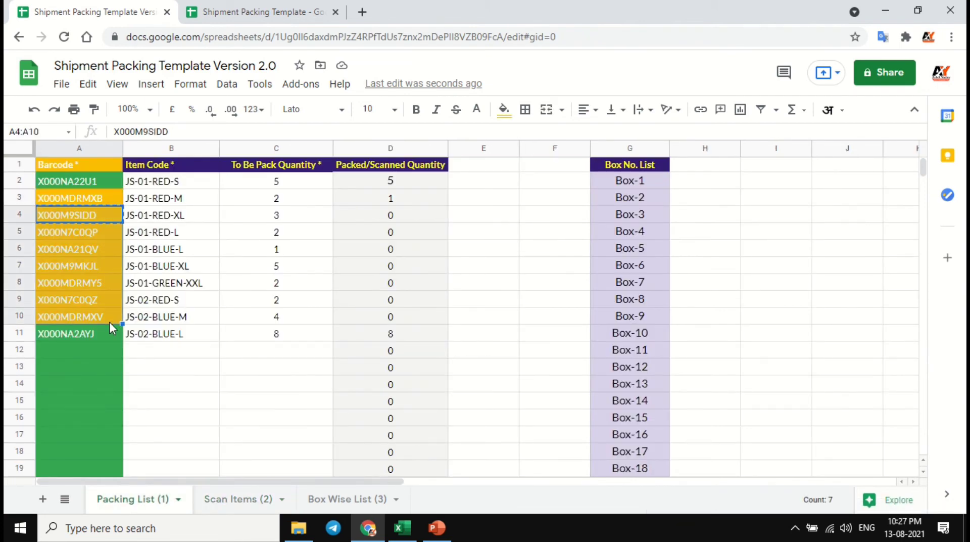
pyautogui.hotkey('ctrl', 'c')
pyautogui.click(246, 504)
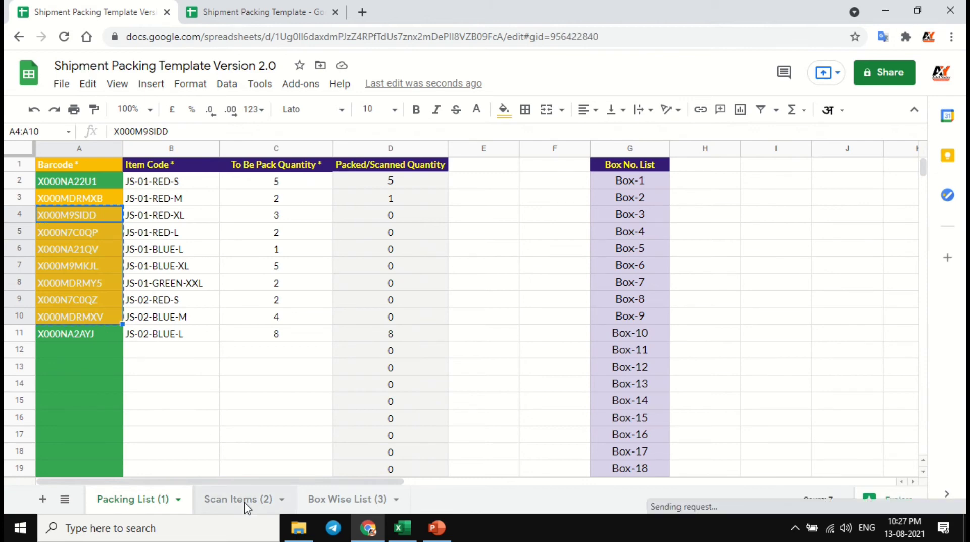
pyautogui.click(115, 389)
pyautogui.hotkey('ctrl', 'v')
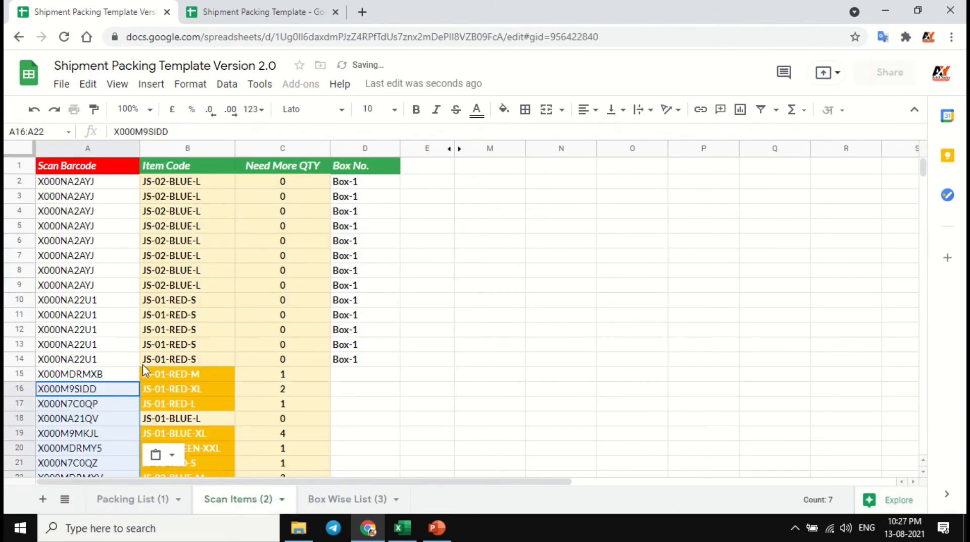
pyautogui.scroll(-2, 143, 356)
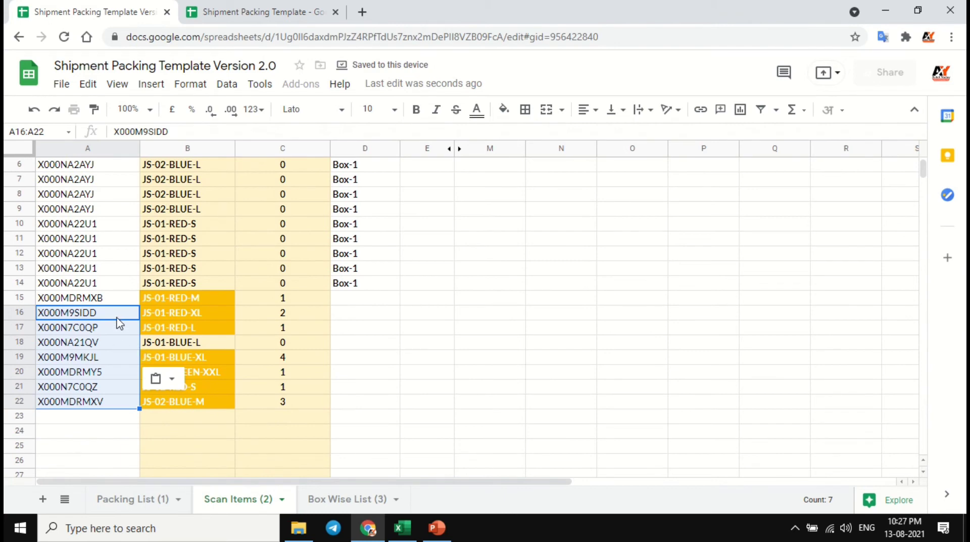
# - Compare the To Be Pack Quantity with the Packed/Scanned Quantity in rows 3 and 4 of the Packing List
pyautogui.click(135, 501)
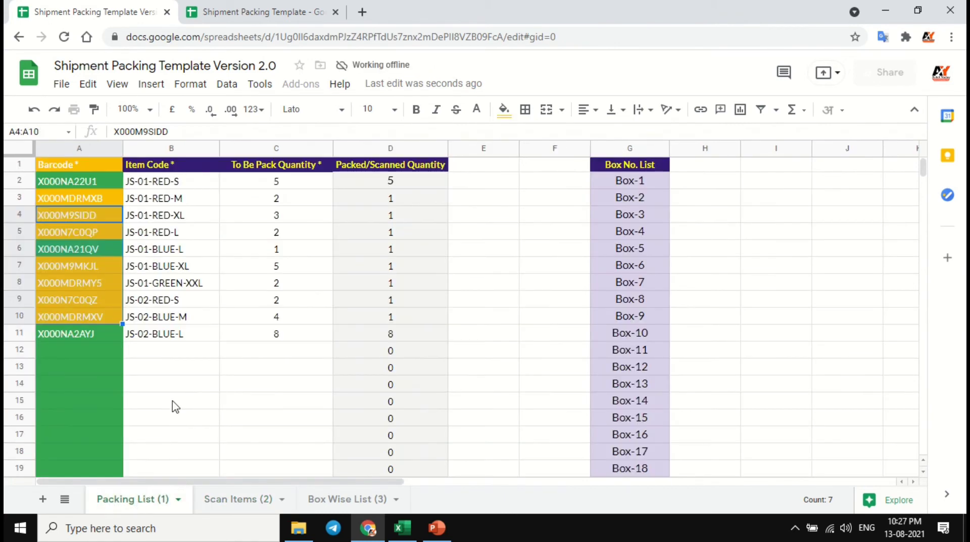
pyautogui.click(319, 204)
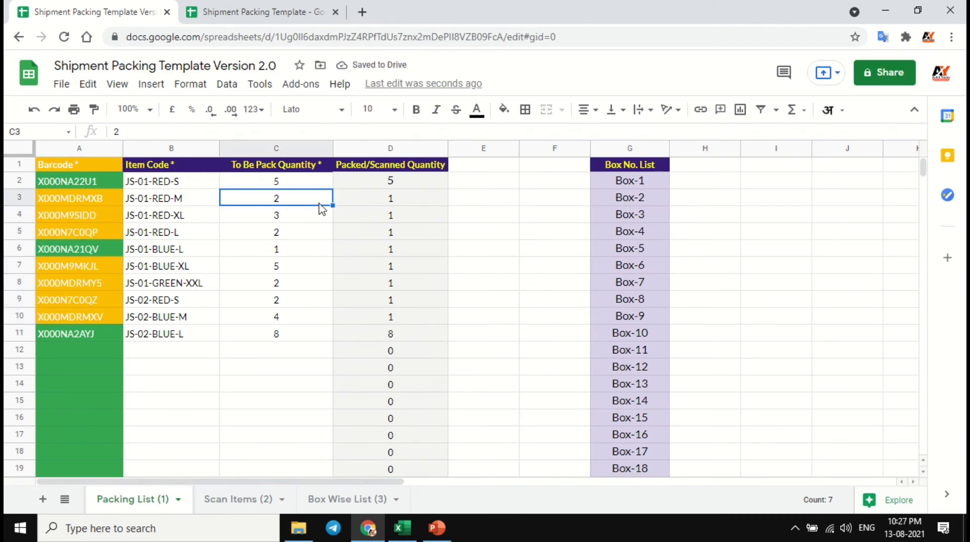
pyautogui.click(374, 208)
pyautogui.click(318, 208)
pyautogui.click(361, 209)
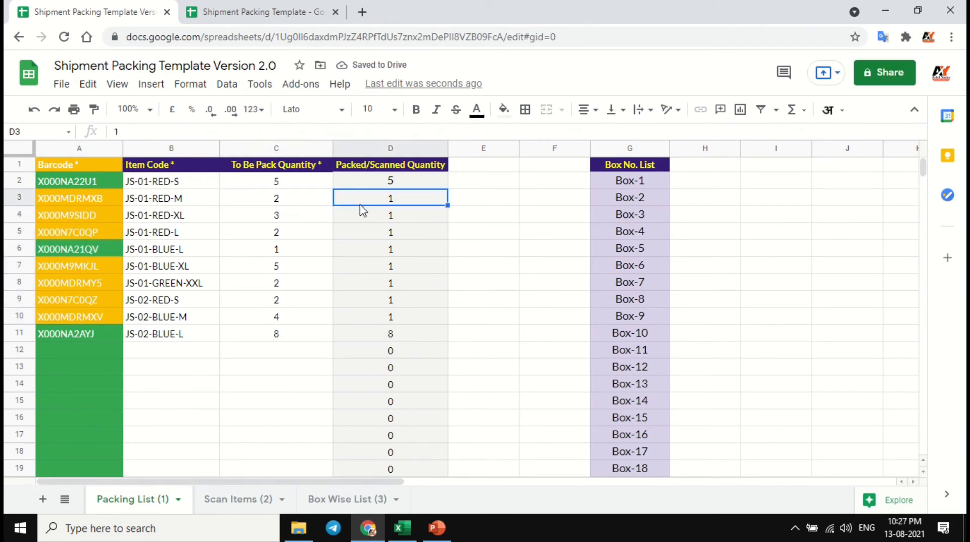
pyautogui.click(297, 223)
pyautogui.click(374, 218)
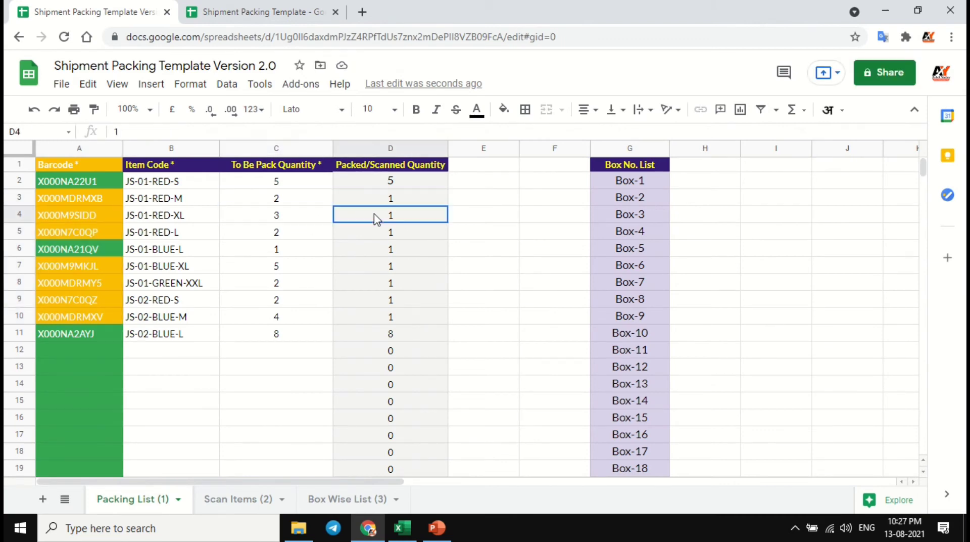
# - Copy barcode X000MDRMXB from A3 of the Packing List into A23 of Scan Items as a second scan
pyautogui.click(89, 202)
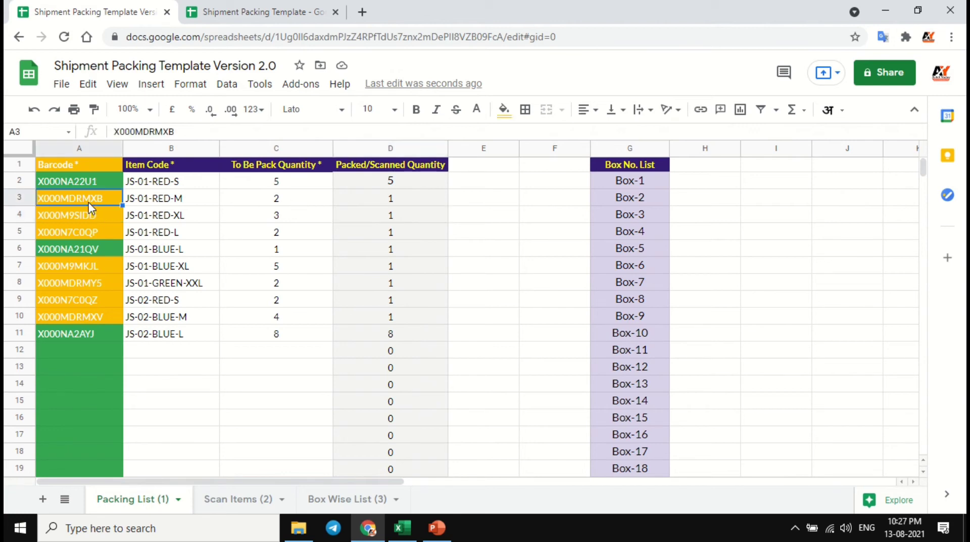
pyautogui.click(238, 499)
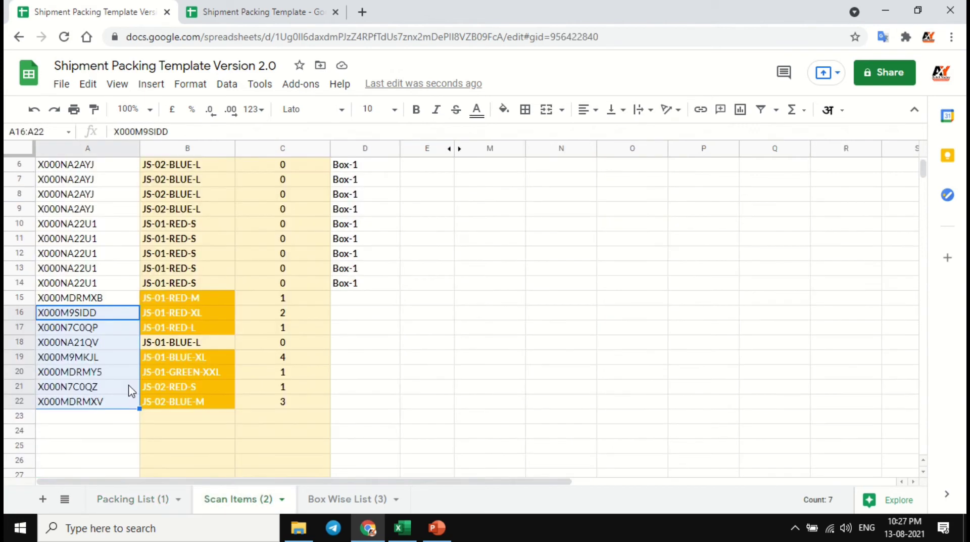
pyautogui.click(122, 420)
pyautogui.hotkey('ctrl', 'v')
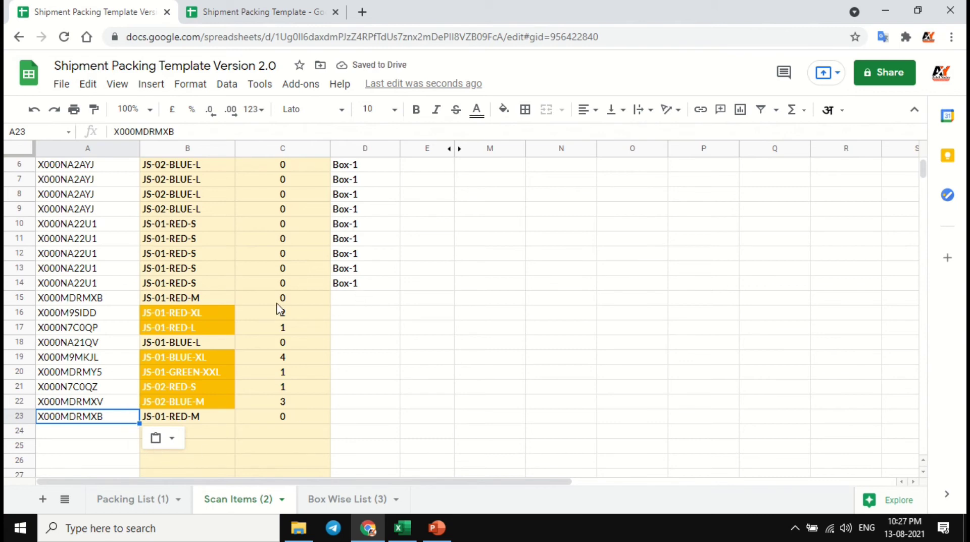
# - Try entering Box2 as the Box No. in D15 of Scan Items and inspect the cell's validation note
pyautogui.click(374, 302)
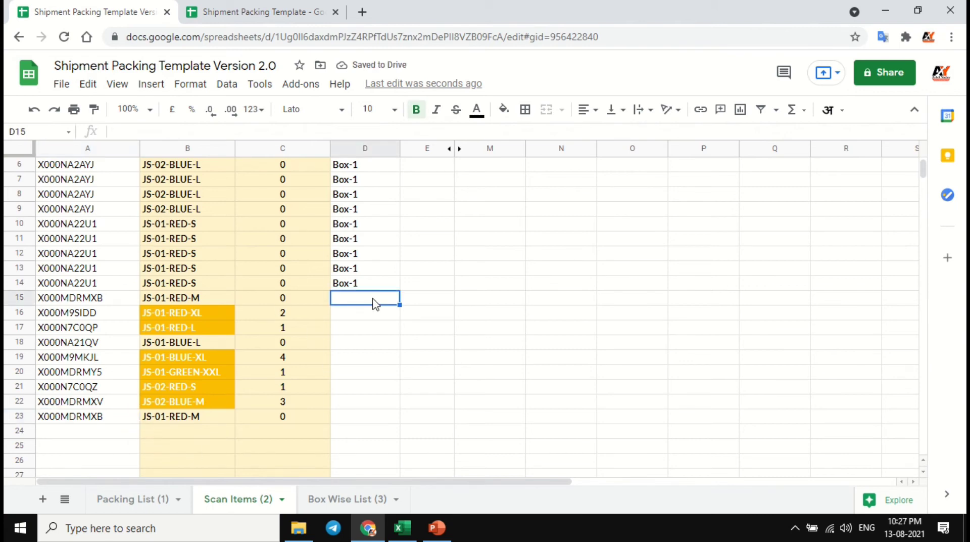
pyautogui.write('Bo')
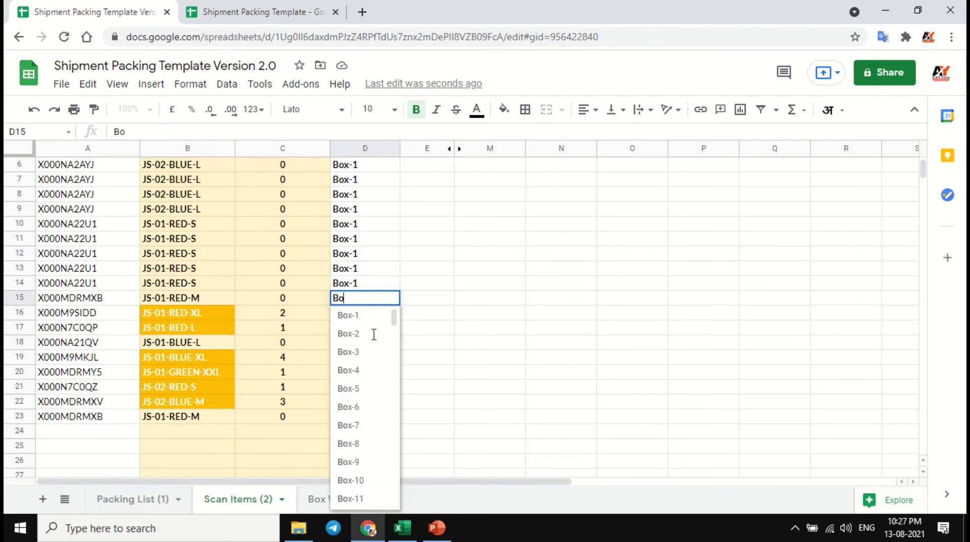
pyautogui.write('2x2')
pyautogui.press('BackSpace')
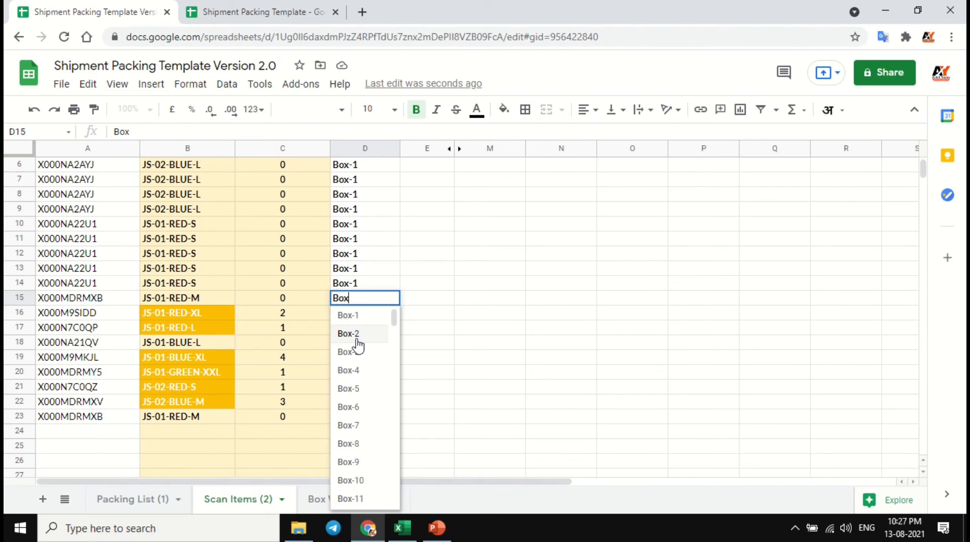
pyautogui.write('2')
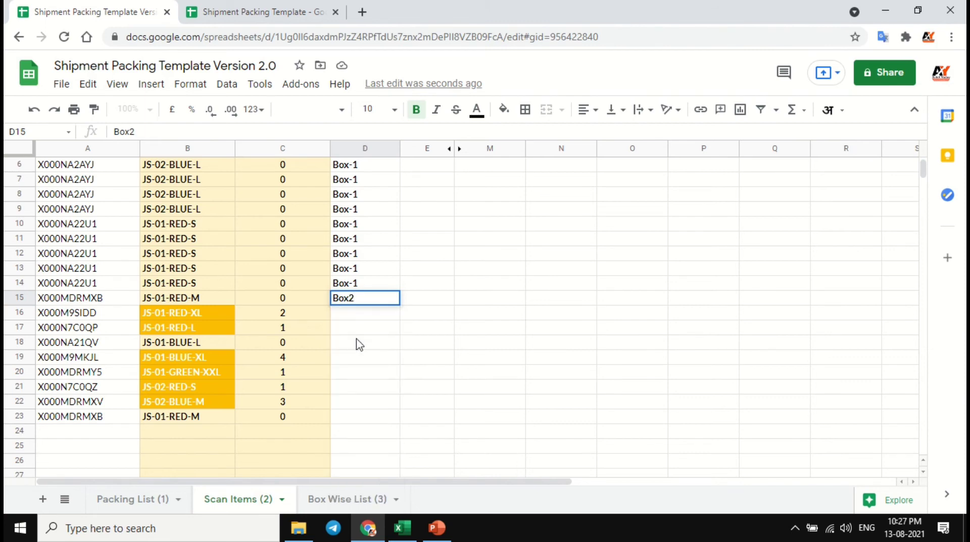
pyautogui.press('Return')
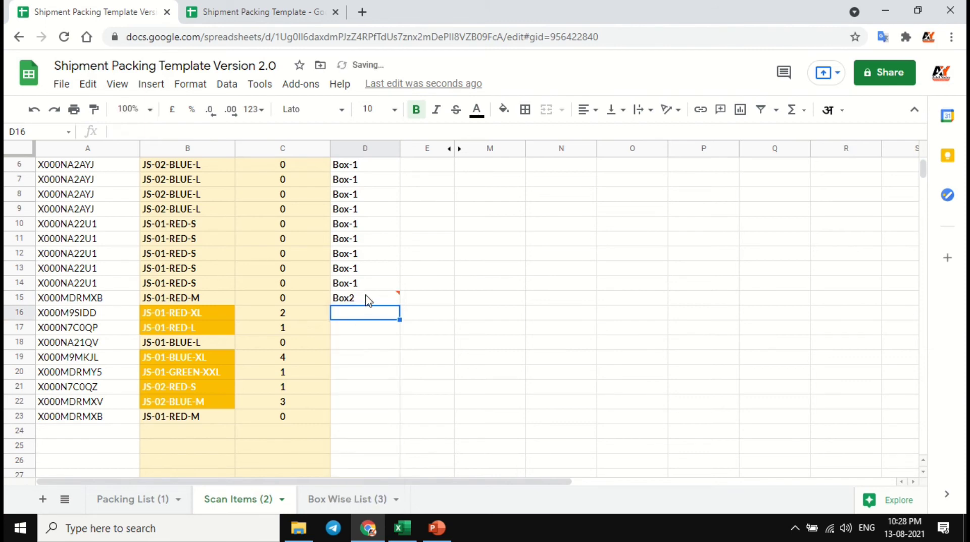
pyautogui.click(384, 360)
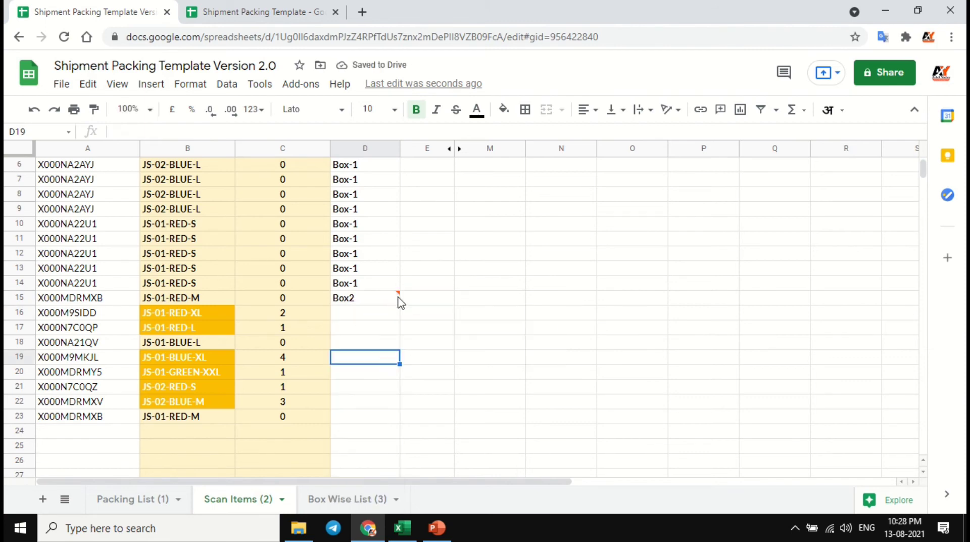
pyautogui.click(391, 332)
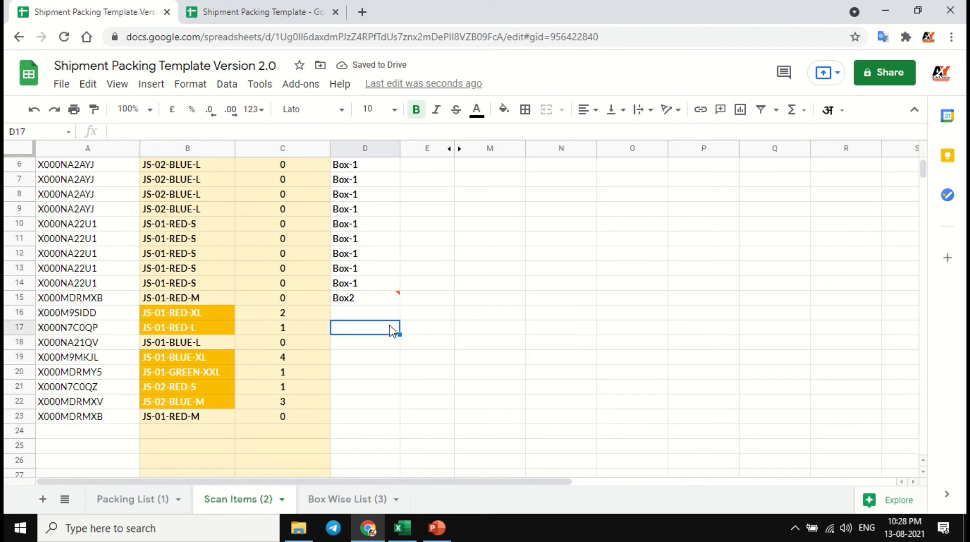
pyautogui.moveTo(394, 305)
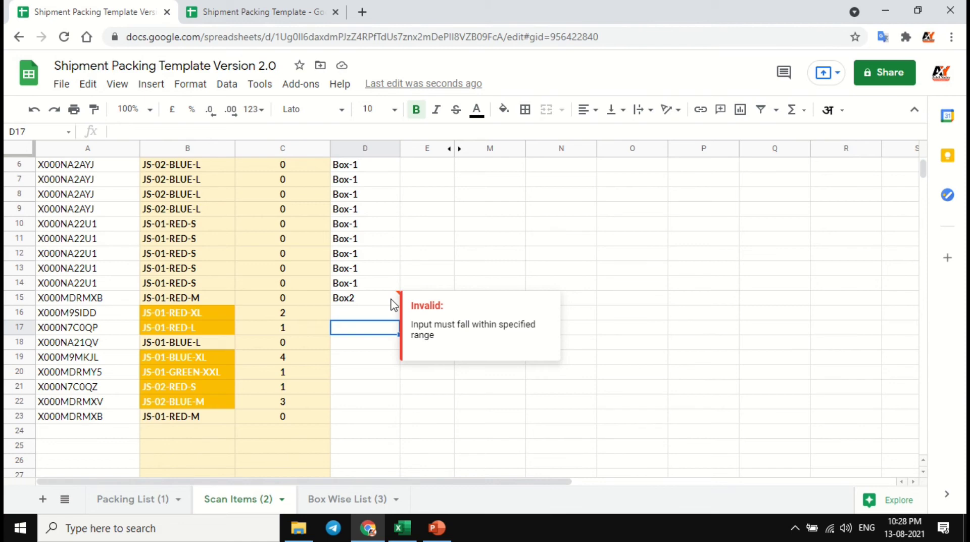
# - Set the Box No. in D15 to Box-2 from the list of allowed values and fill it down to D23
pyautogui.click(394, 303)
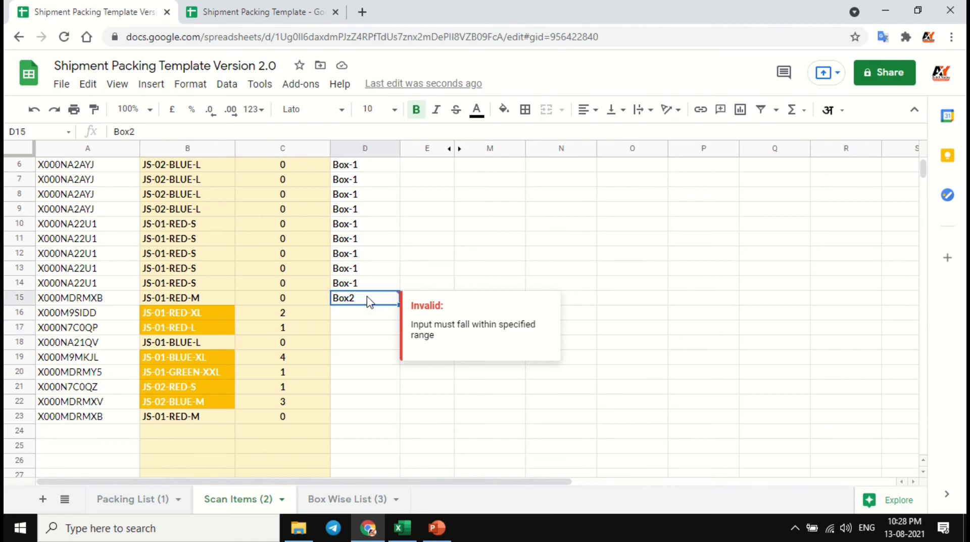
pyautogui.doubleClick(366, 301)
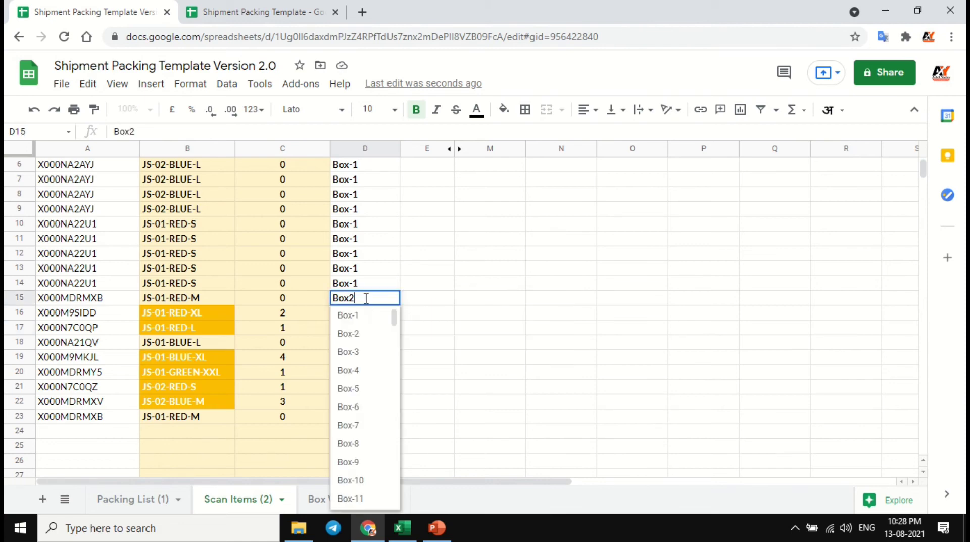
pyautogui.click(359, 335)
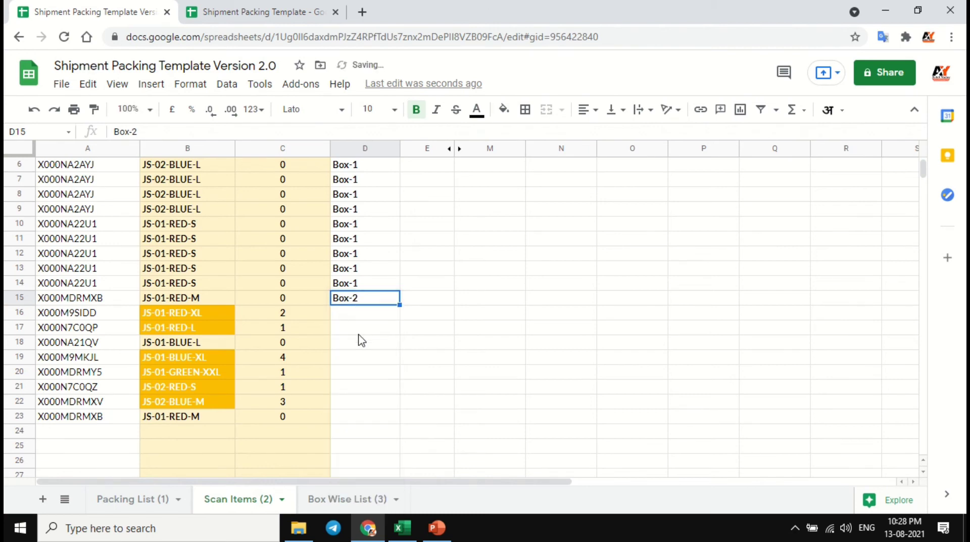
pyautogui.keyDown('shift'); pyautogui.click(367, 418); pyautogui.keyUp('shift')
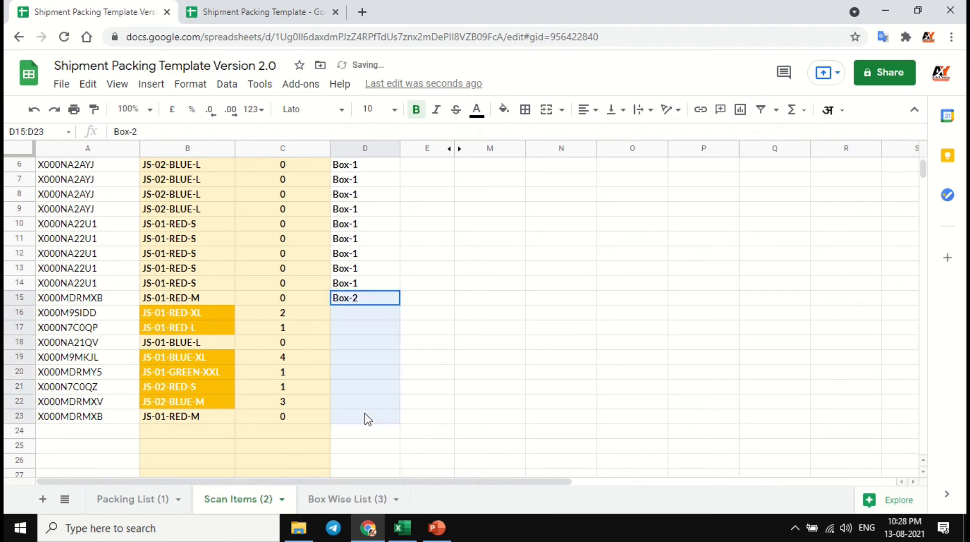
pyautogui.hotkey('ctrl', 'd')
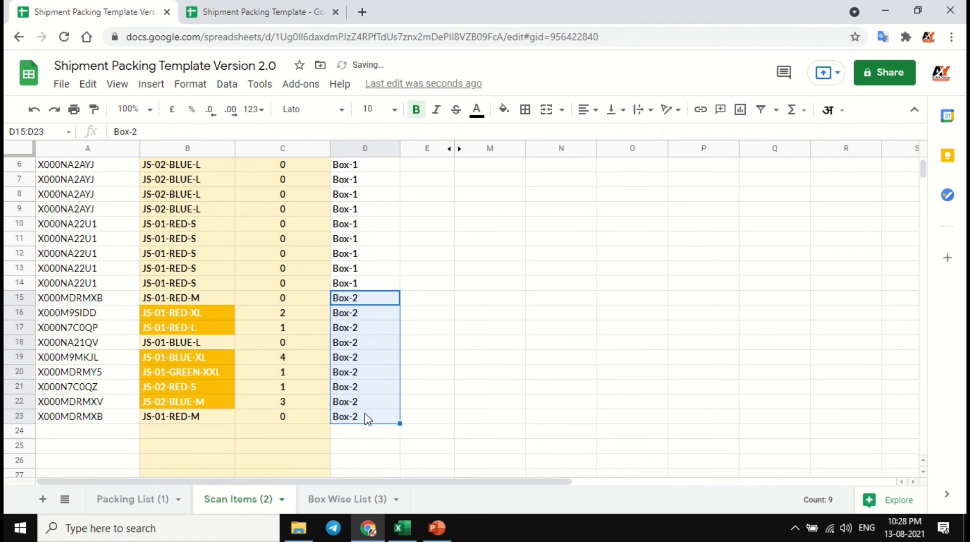
# - Copy barcode X000M9SIDD from A4 of the Packing List into A24 of Scan Items
pyautogui.click(89, 445)
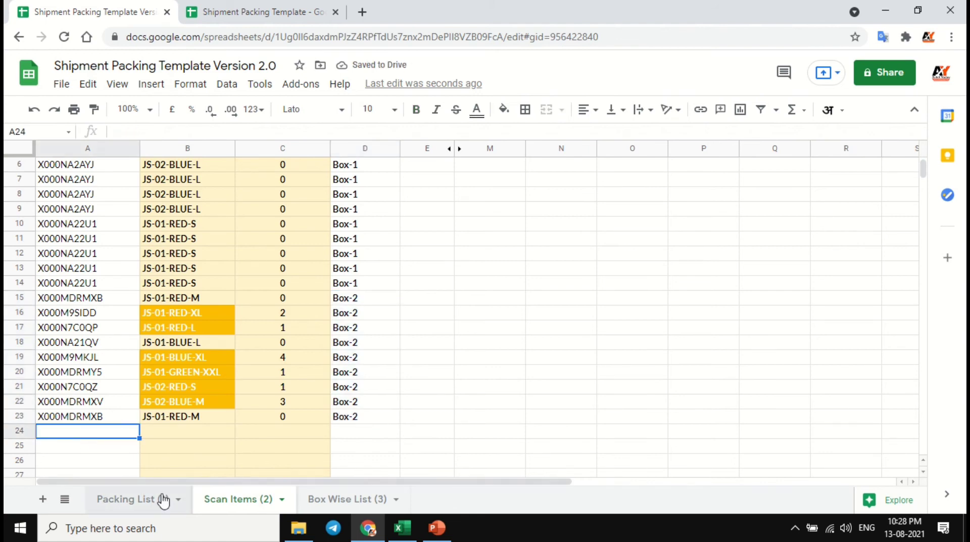
pyautogui.click(354, 435)
pyautogui.click(126, 437)
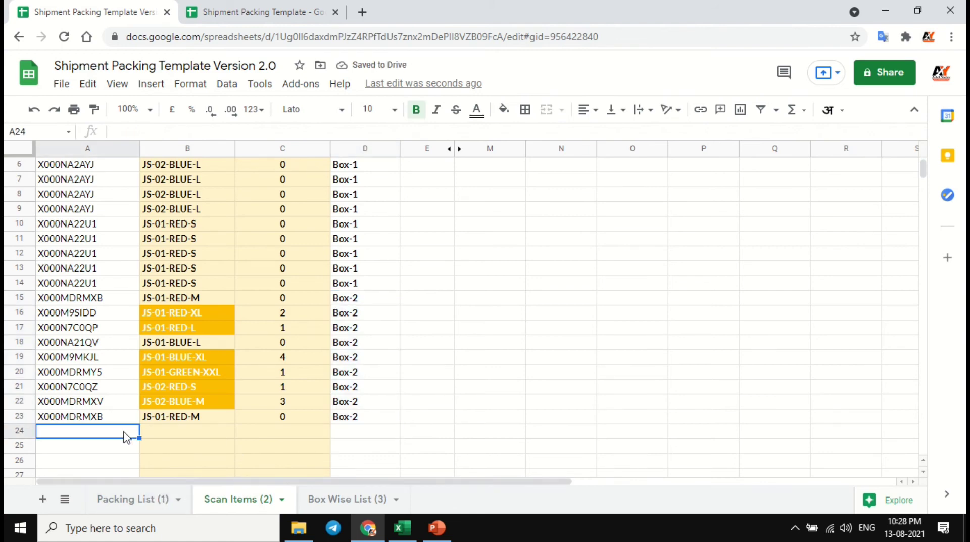
pyautogui.scroll(-2, 134, 450)
pyautogui.click(134, 499)
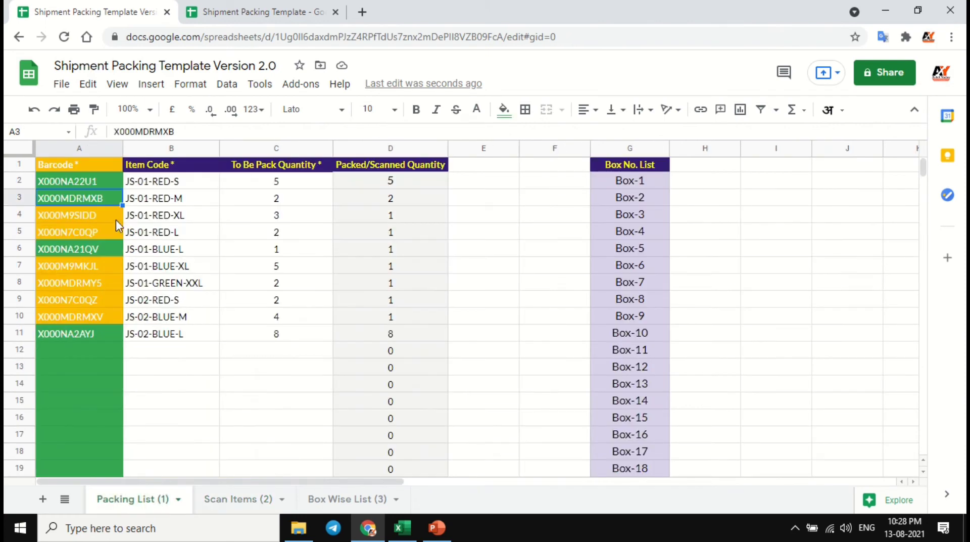
pyautogui.click(112, 216)
pyautogui.hotkey('ctrl', 'c')
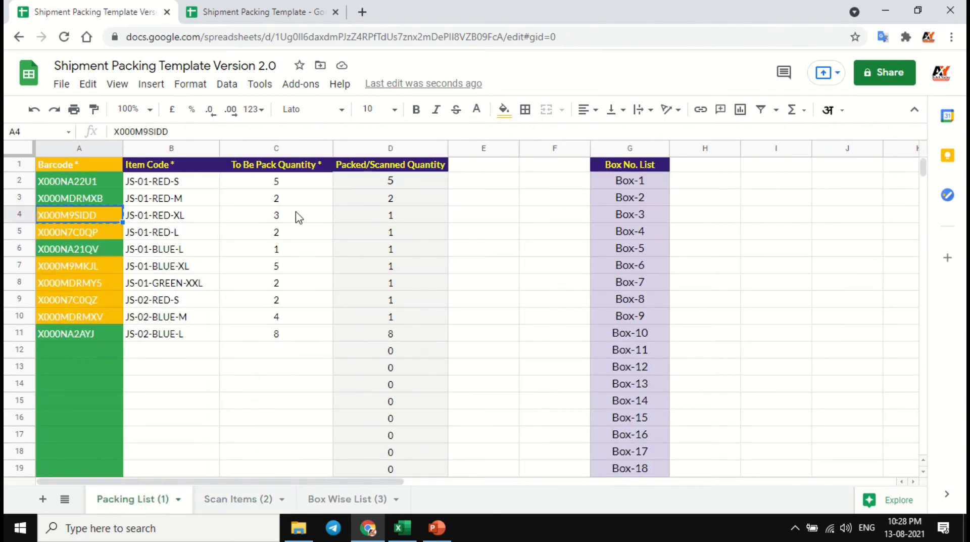
pyautogui.click(244, 503)
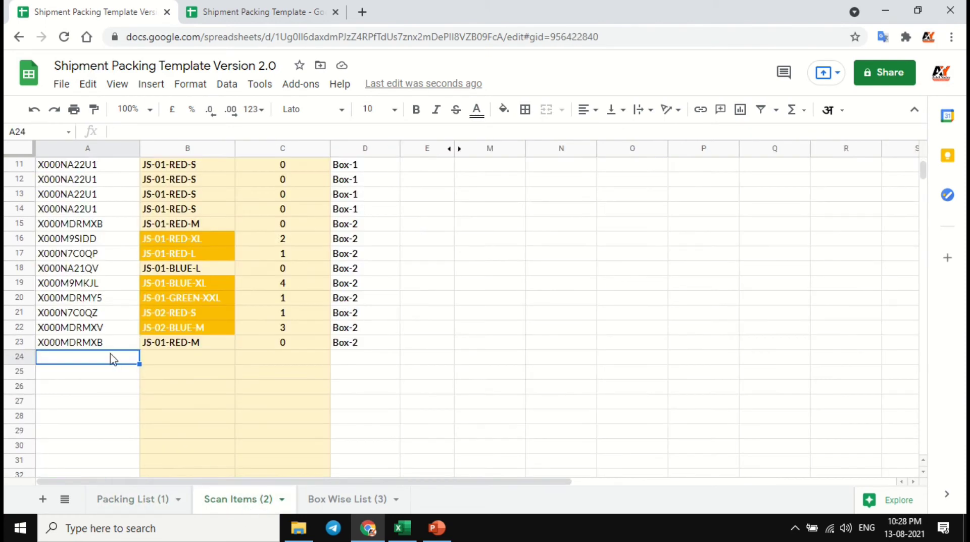
pyautogui.hotkey('ctrl', 'v')
# - Add two more scans of barcode X000M9SIDD in A25 and A26 of Scan Items
pyautogui.click(116, 375)
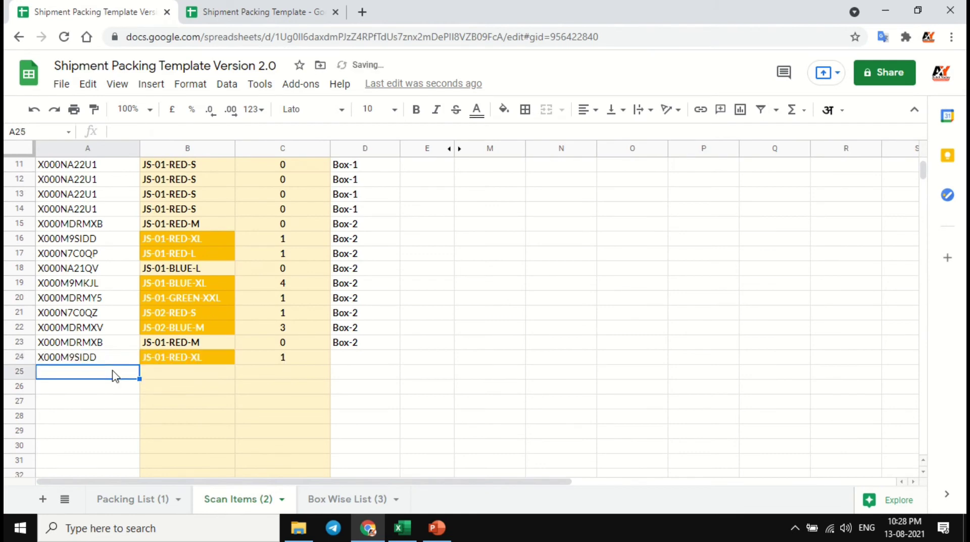
pyautogui.hotkey('ctrl', 'v')
pyautogui.click(116, 389)
pyautogui.hotkey('ctrl', 'v')
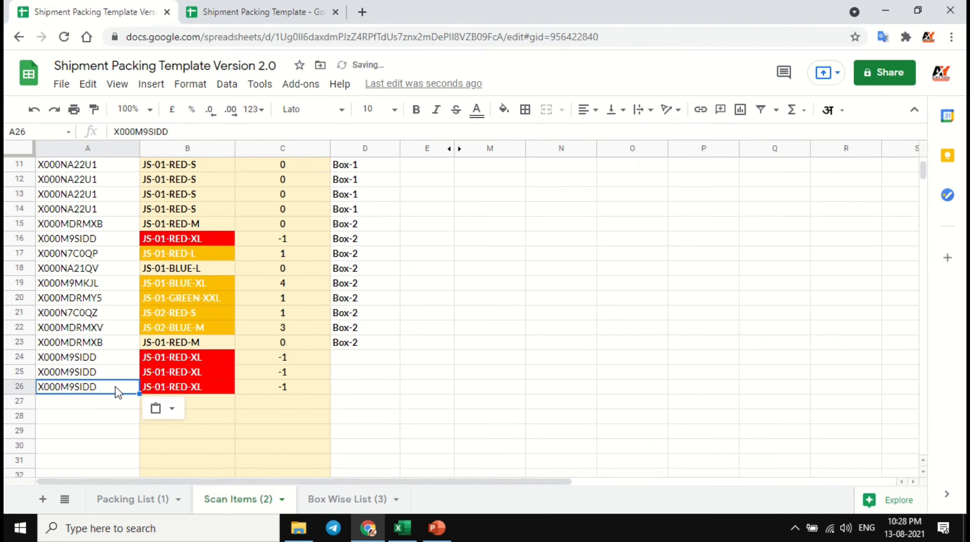
# - Compare the barcode, Item Code and Need More QTY of row 16 with those of rows 24 to 26 in Scan Items
pyautogui.click(184, 238)
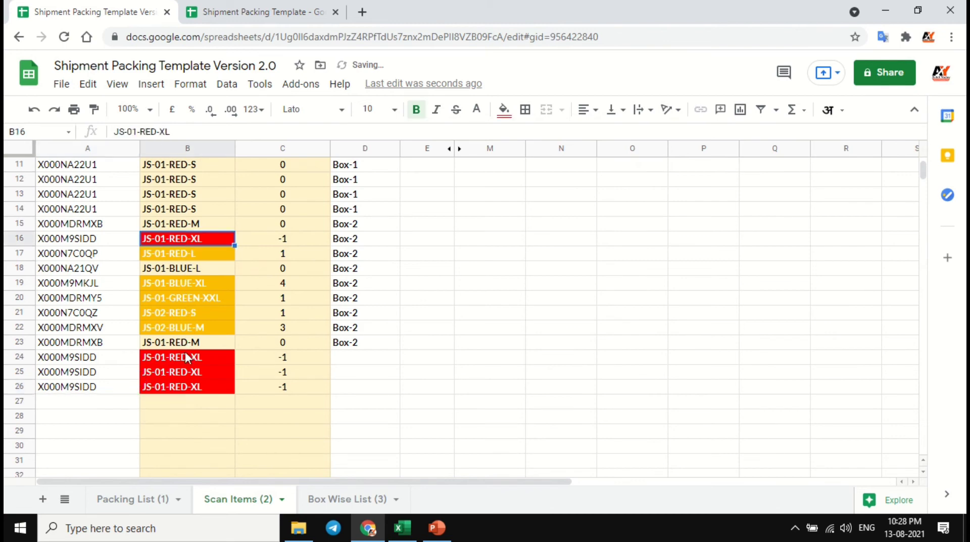
pyautogui.moveTo(123, 358); pyautogui.dragTo(122, 385)
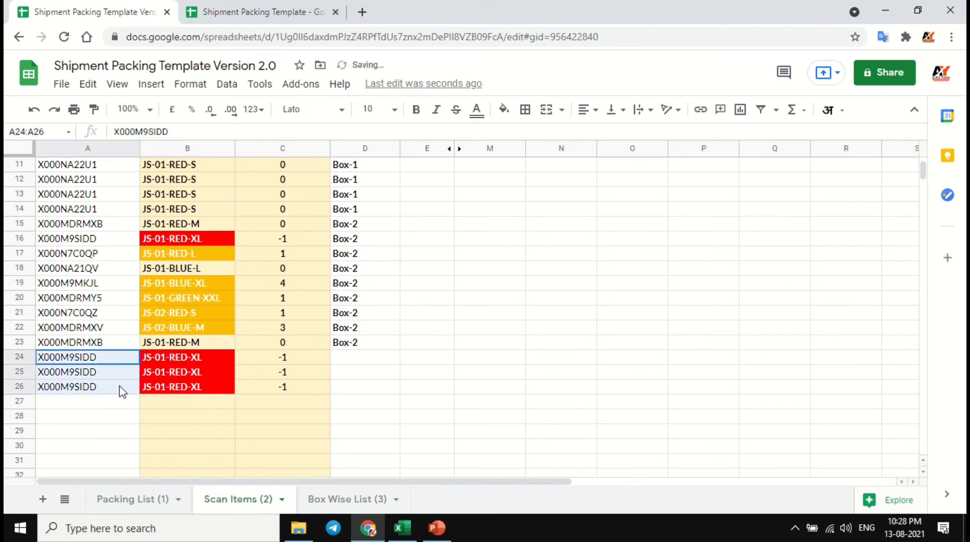
pyautogui.click(133, 241)
pyautogui.click(186, 238)
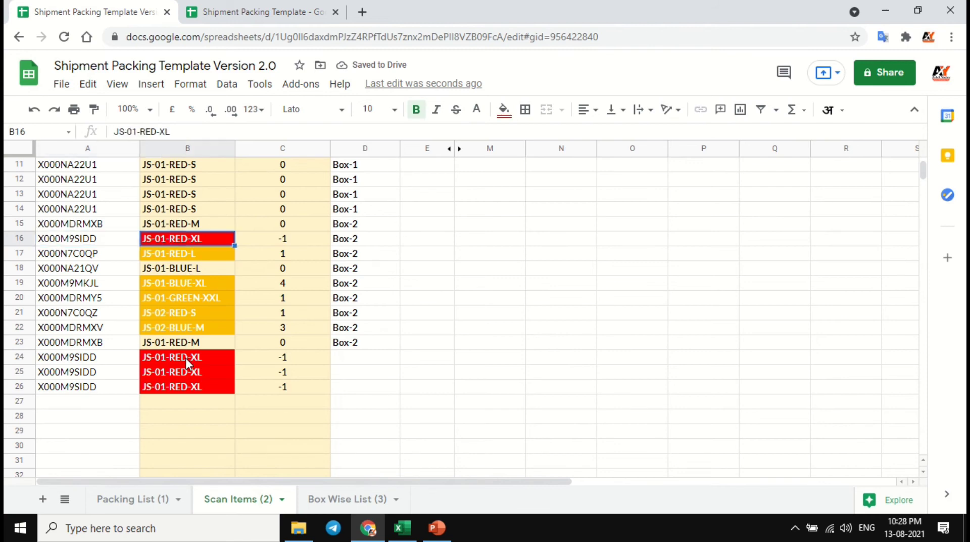
pyautogui.moveTo(186, 358); pyautogui.dragTo(191, 398)
pyautogui.click(280, 255)
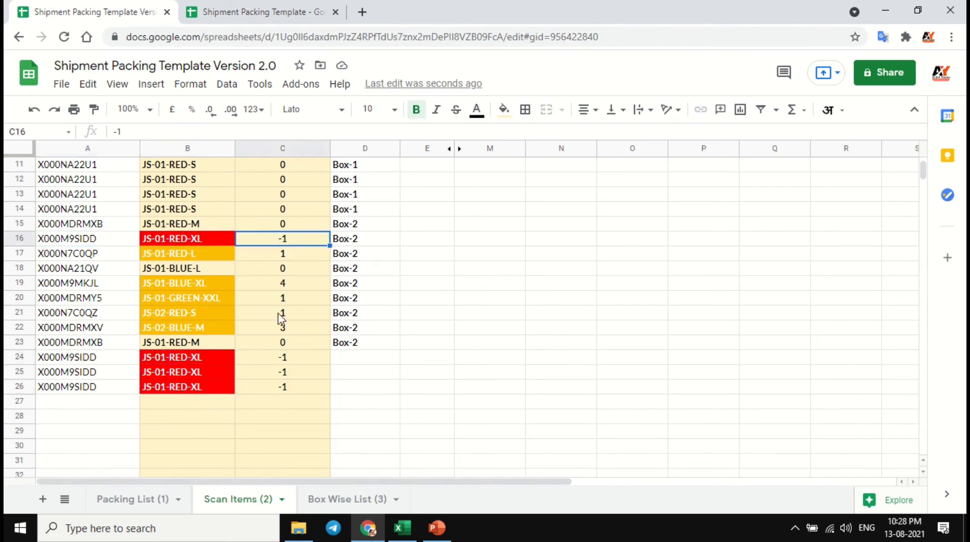
pyautogui.click(281, 385)
# - Clear the surplus scan in A26 of Scan Items and fill the cell with barcode X000N7C0QP from A5 of the Packing List
pyautogui.click(121, 385)
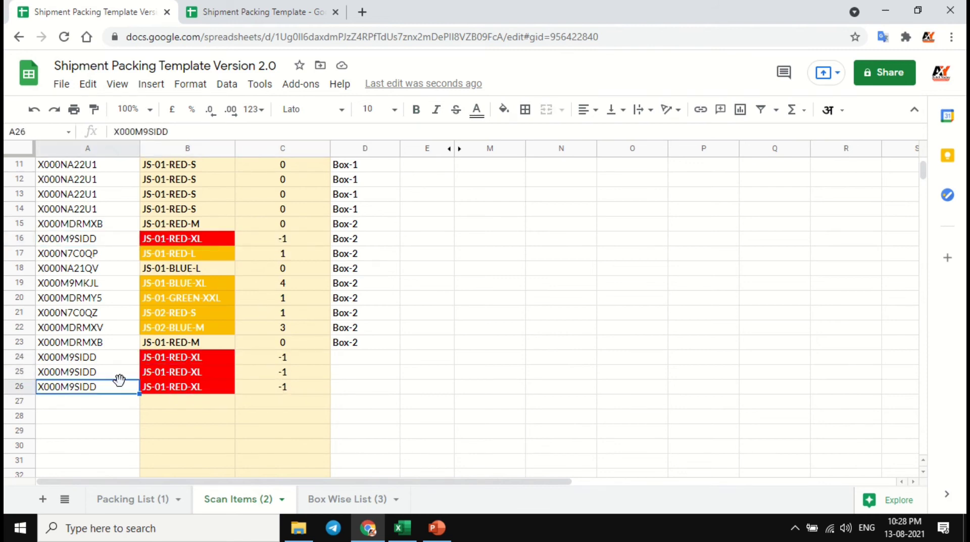
pyautogui.press('Delete')
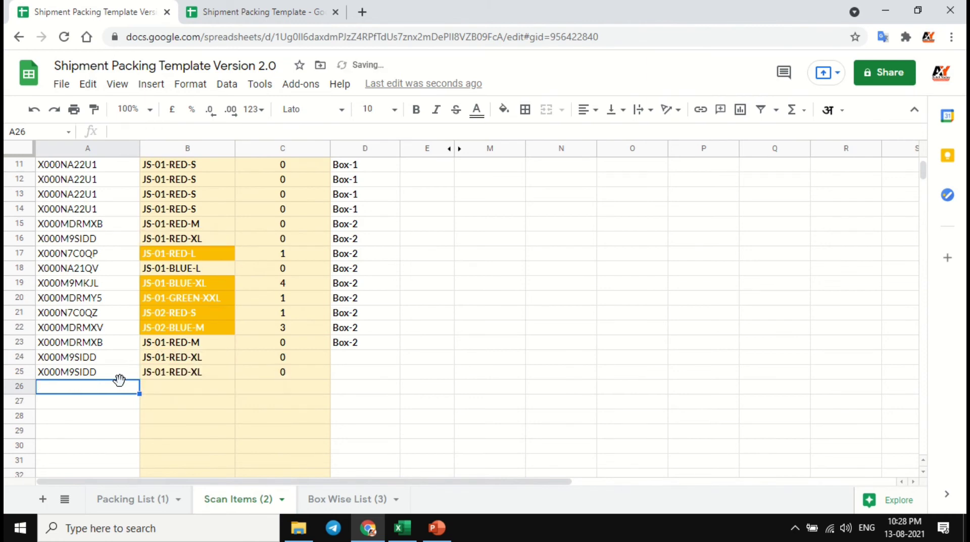
pyautogui.click(143, 500)
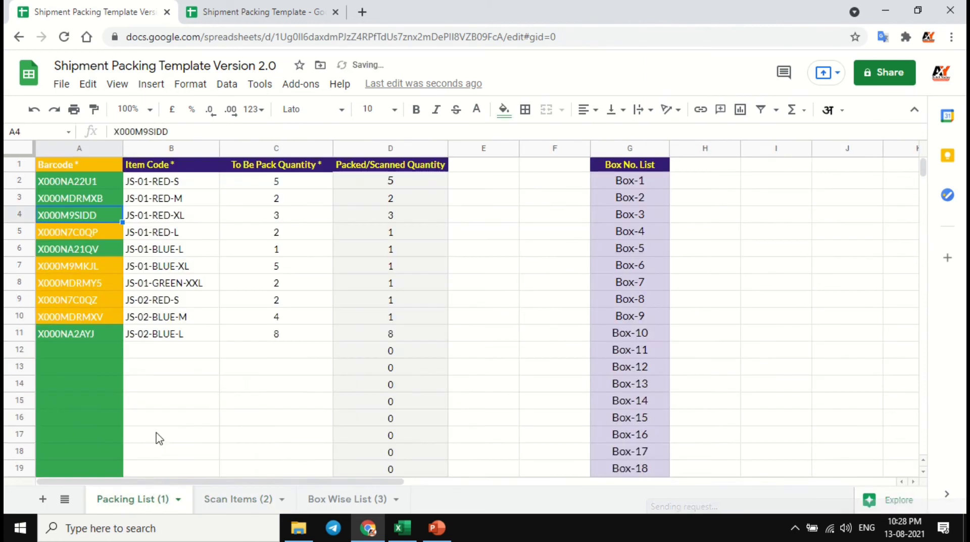
pyautogui.click(100, 232)
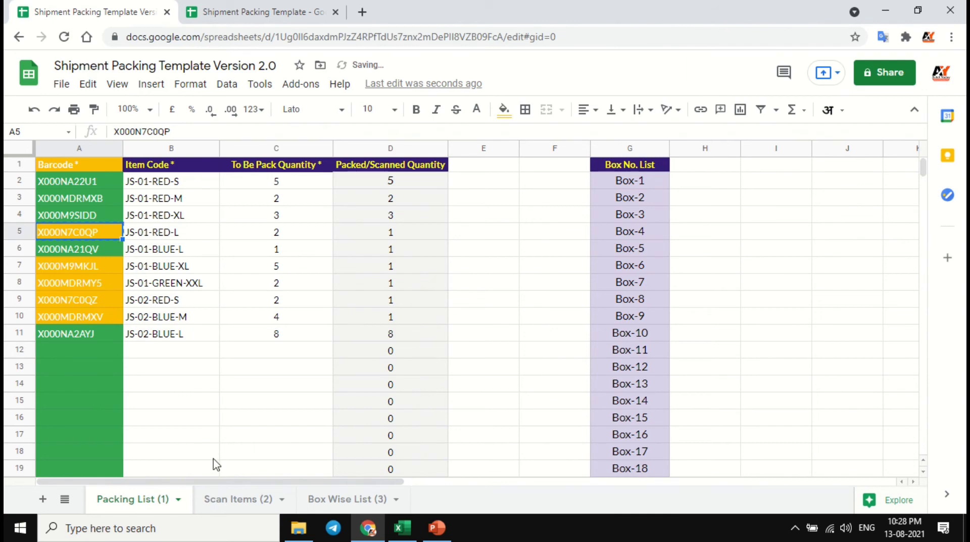
pyautogui.click(235, 499)
pyautogui.click(104, 390)
pyautogui.hotkey('ctrl', 'v')
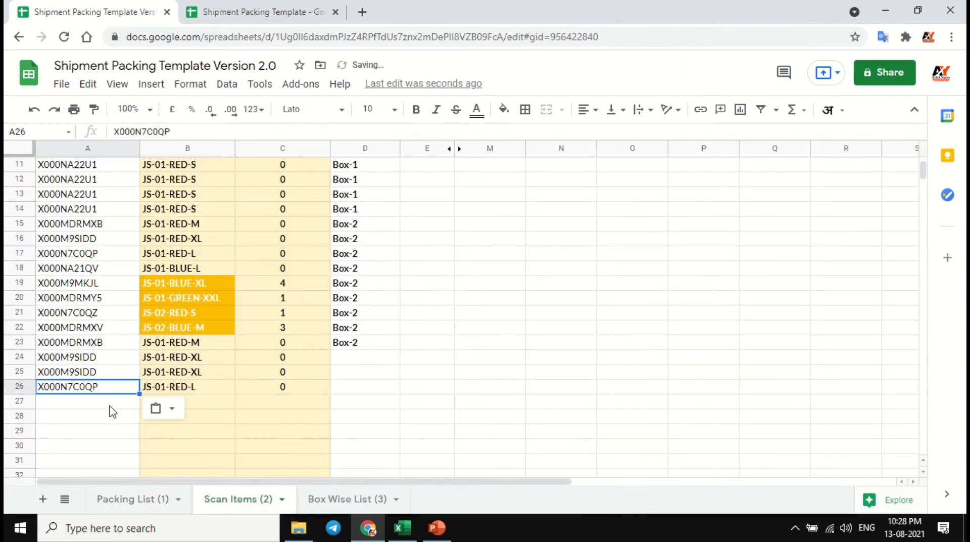
# - Copy barcode X000M9MKJL from A7 of the Packing List into A27 through A30 of Scan Items
pyautogui.click(151, 498)
pyautogui.click(103, 266)
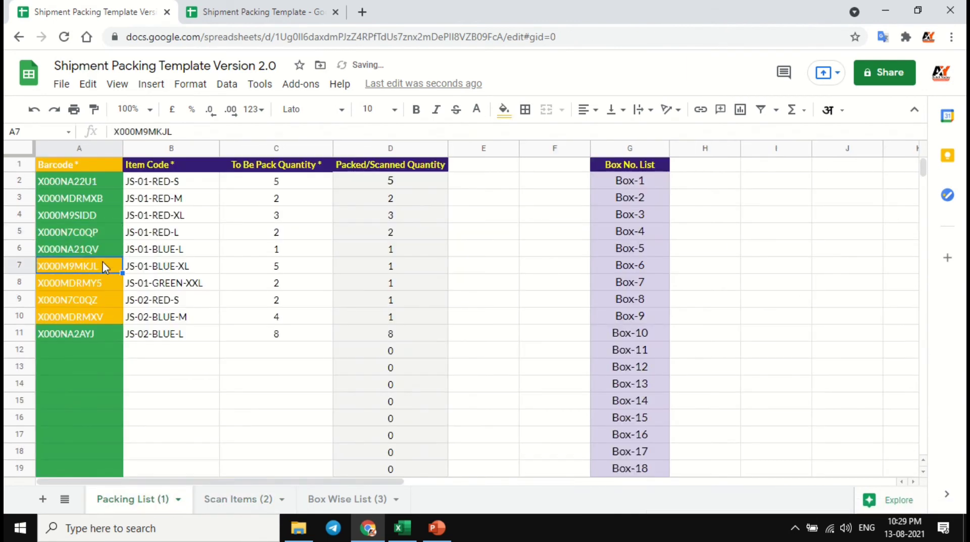
pyautogui.click(250, 498)
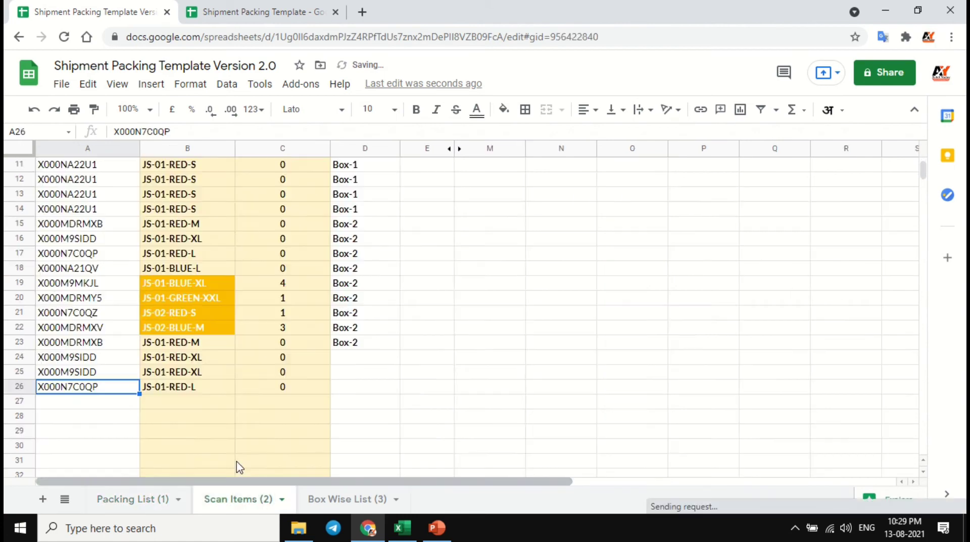
pyautogui.click(108, 403)
pyautogui.hotkey('ctrl', 'v')
pyautogui.click(113, 416)
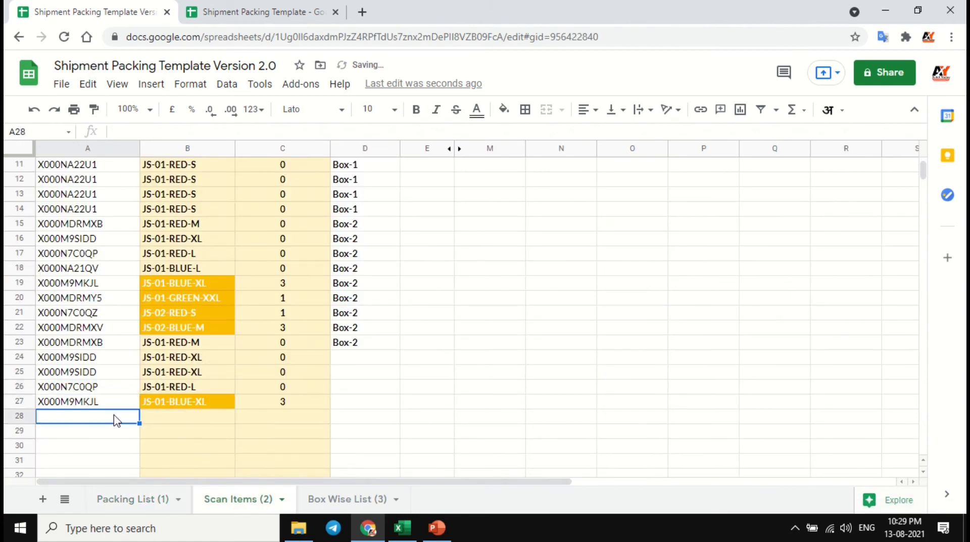
pyautogui.hotkey('ctrl', 'v')
pyautogui.click(116, 430)
pyautogui.hotkey('ctrl', 'v')
pyautogui.scroll(-1, 129, 419)
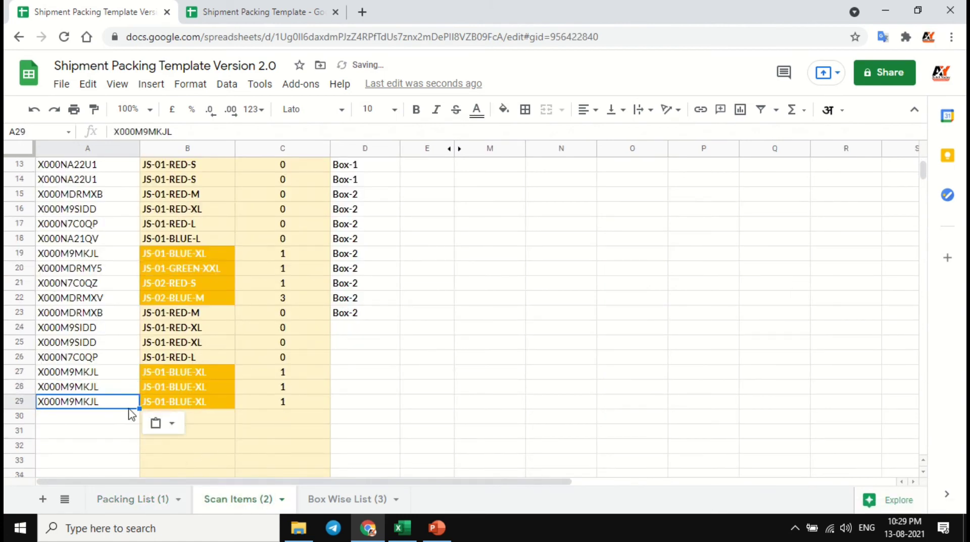
pyautogui.click(123, 419)
pyautogui.hotkey('ctrl', 'v')
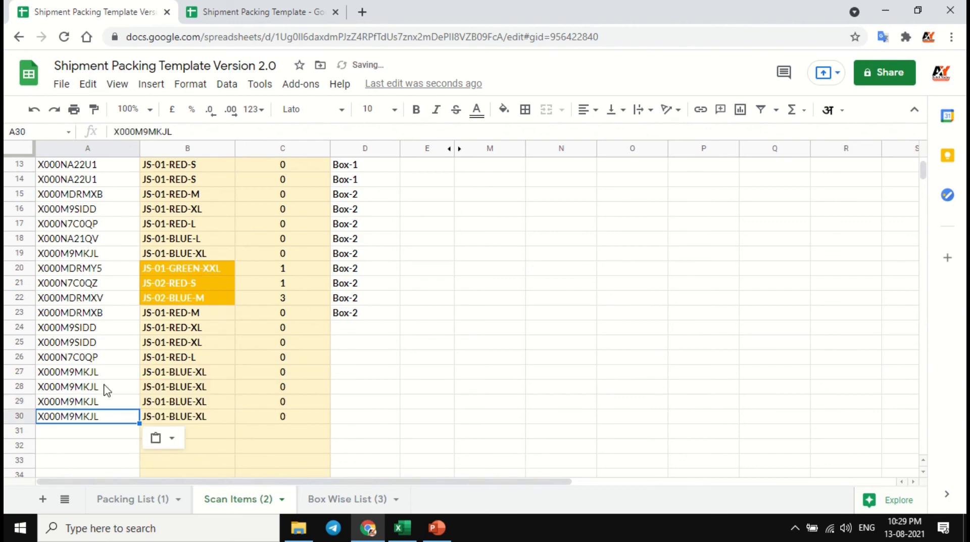
# - Copy barcode X000MDRMY5 from A8 of the Packing List into A31 of Scan Items
pyautogui.click(136, 500)
pyautogui.click(120, 286)
pyautogui.hotkey('ctrl', 'c')
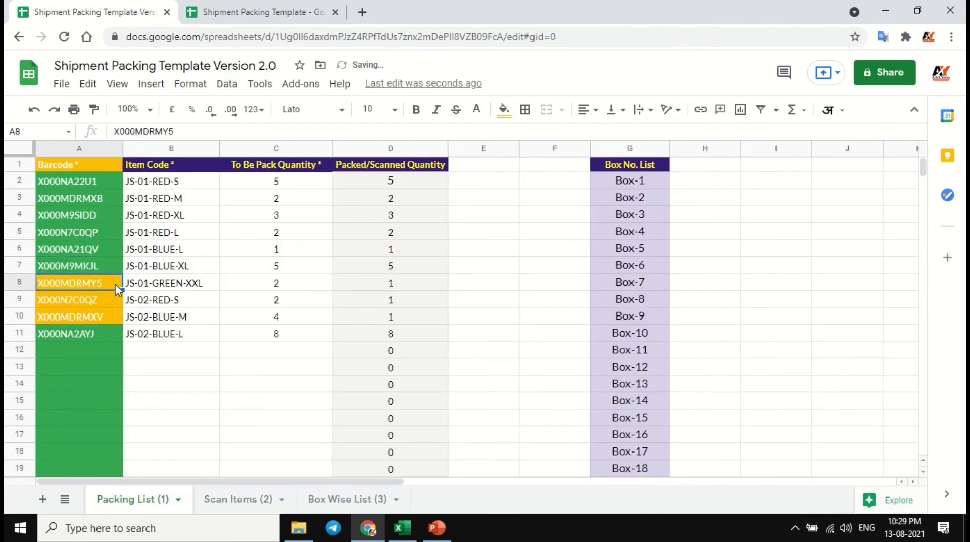
pyautogui.click(251, 500)
pyautogui.click(111, 433)
pyautogui.hotkey('ctrl', 'v')
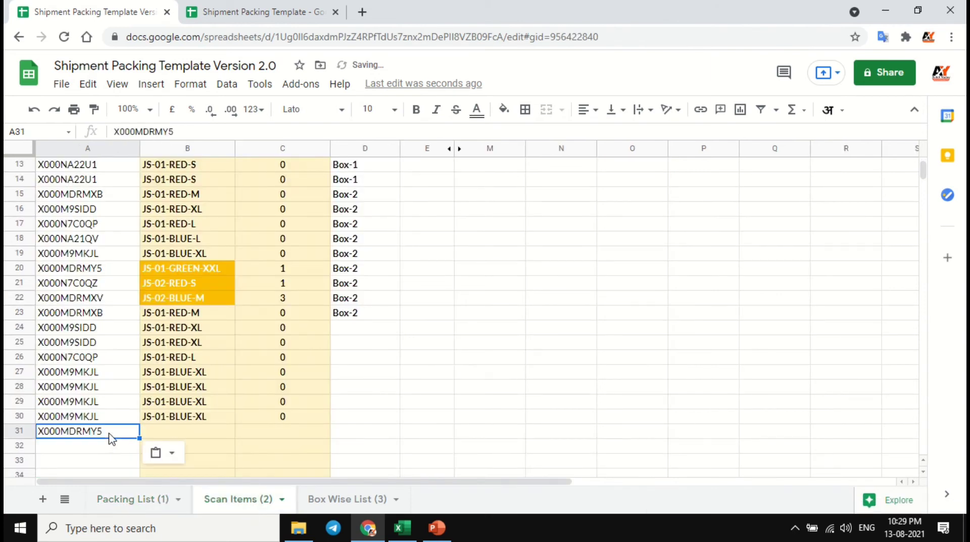
# - Copy barcode X000N7C0QZ from A9 of the Packing List into A32 of Scan Items
pyautogui.click(129, 499)
pyautogui.click(112, 299)
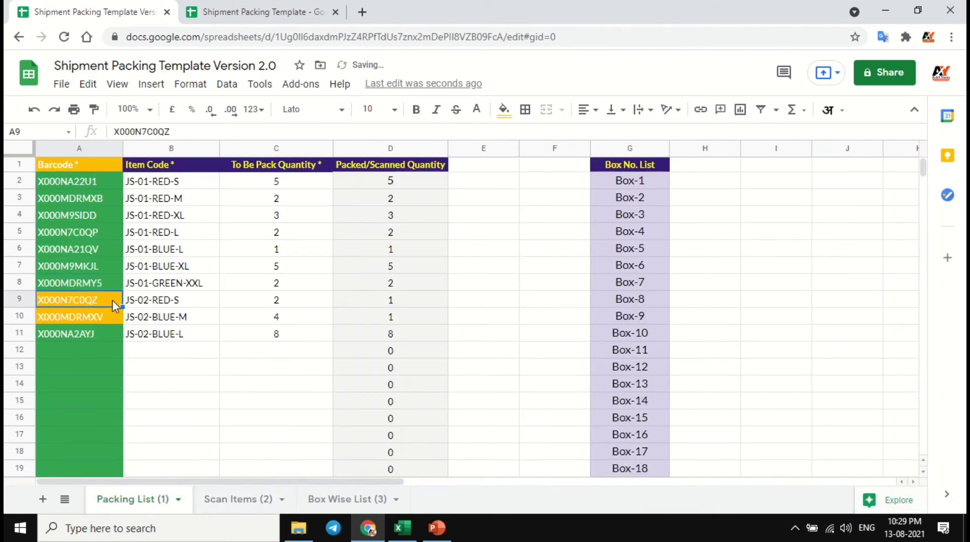
pyautogui.click(244, 498)
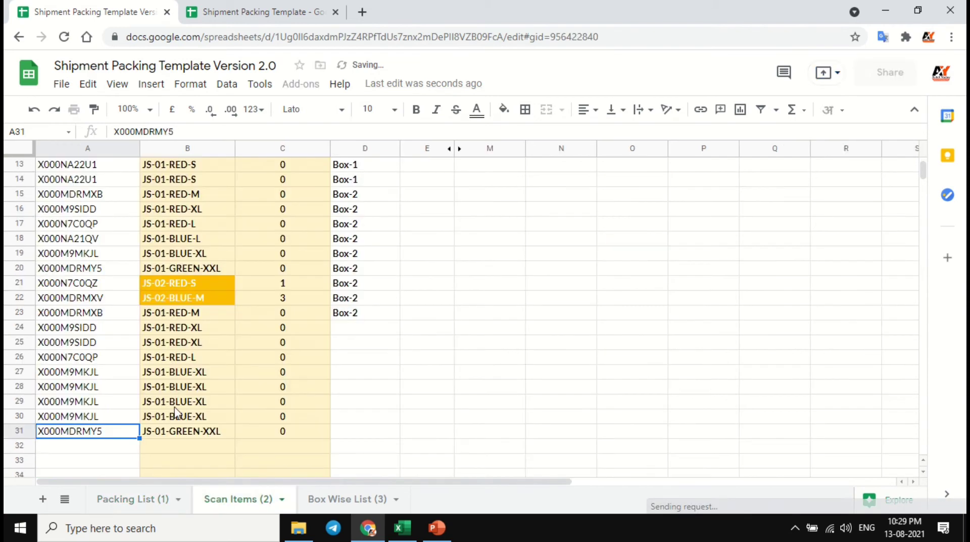
pyautogui.click(125, 455)
pyautogui.hotkey('ctrl', 'v')
# - Copy barcode X000MDRMXV from A10 of the Packing List into A33 through A35 of Scan Items
pyautogui.click(126, 460)
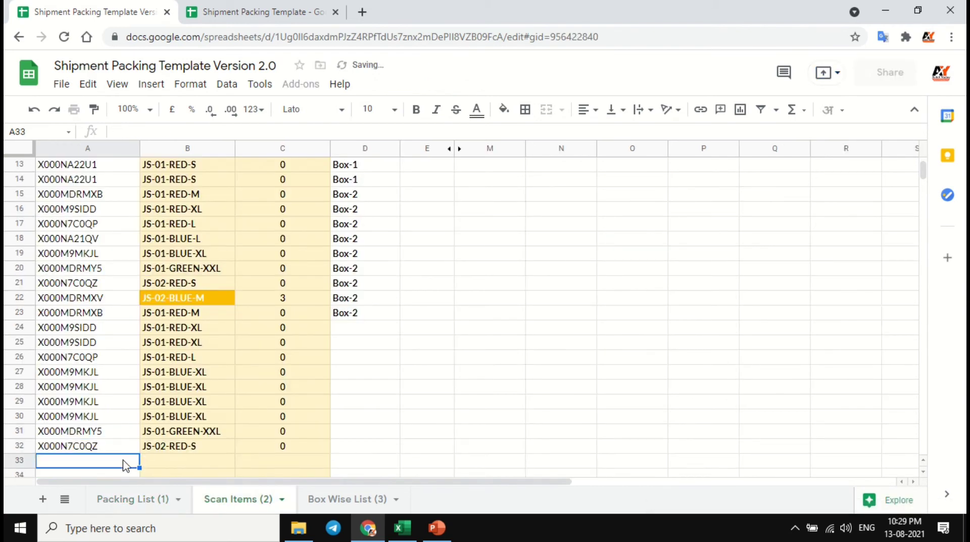
pyautogui.click(133, 497)
pyautogui.click(110, 317)
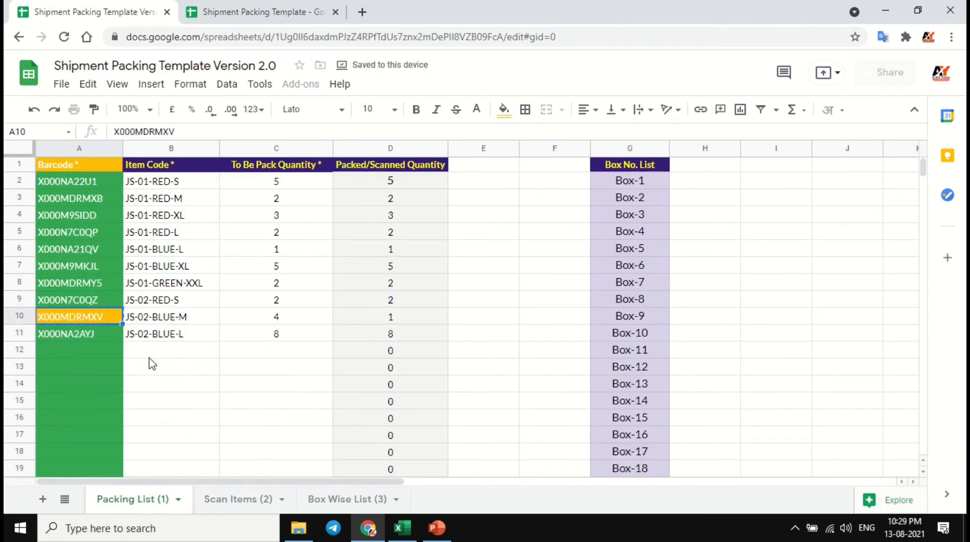
pyautogui.click(270, 499)
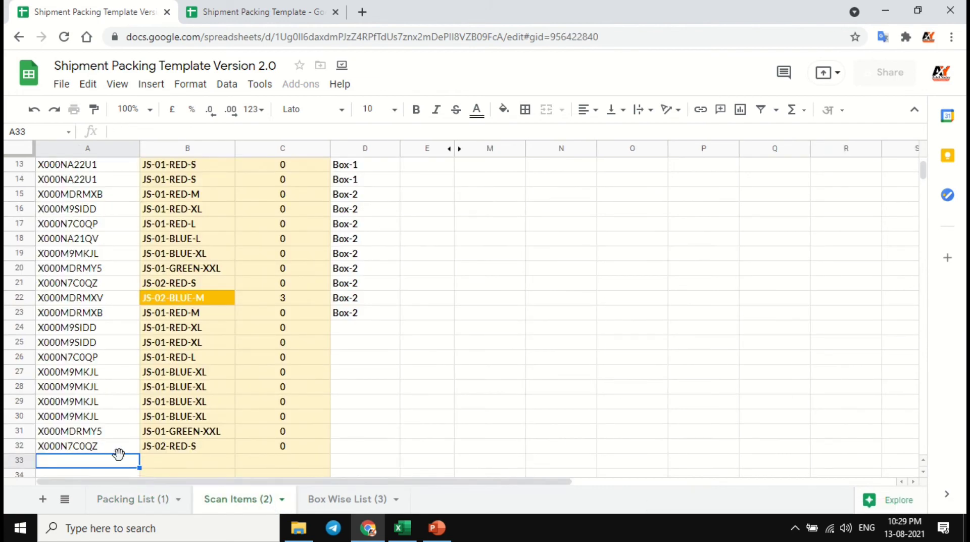
pyautogui.hotkey('ctrl', 'v')
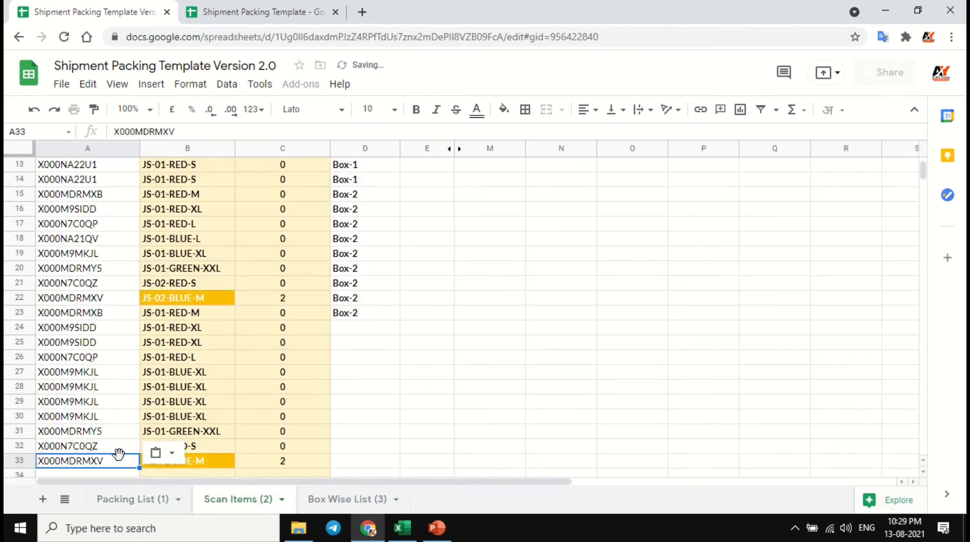
pyautogui.click(124, 474)
pyautogui.hotkey('ctrl', 'v')
pyautogui.click(128, 417)
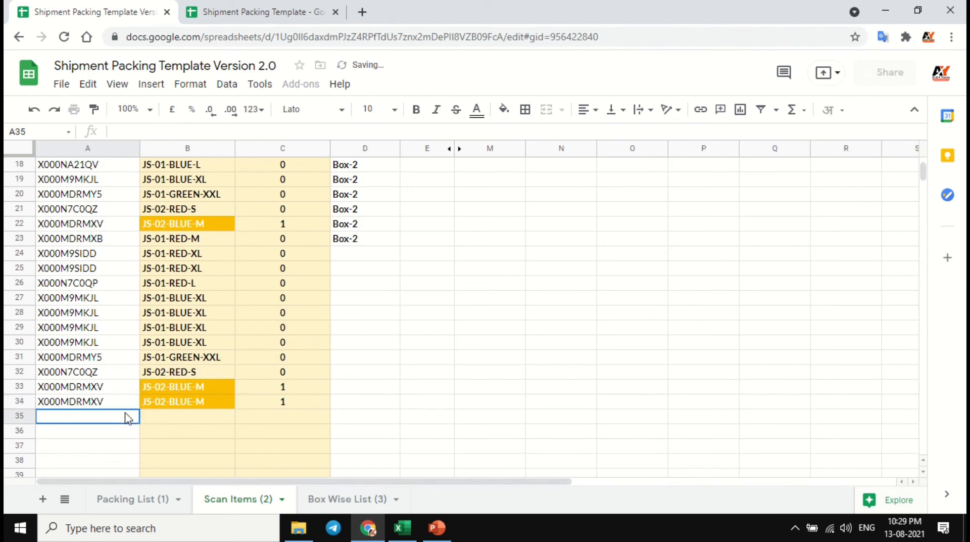
pyautogui.hotkey('ctrl', 'v')
# - Review the scanned rows of Scan Items and set the Box No. in D24 to Box-3
pyautogui.scroll(6, 152, 354)
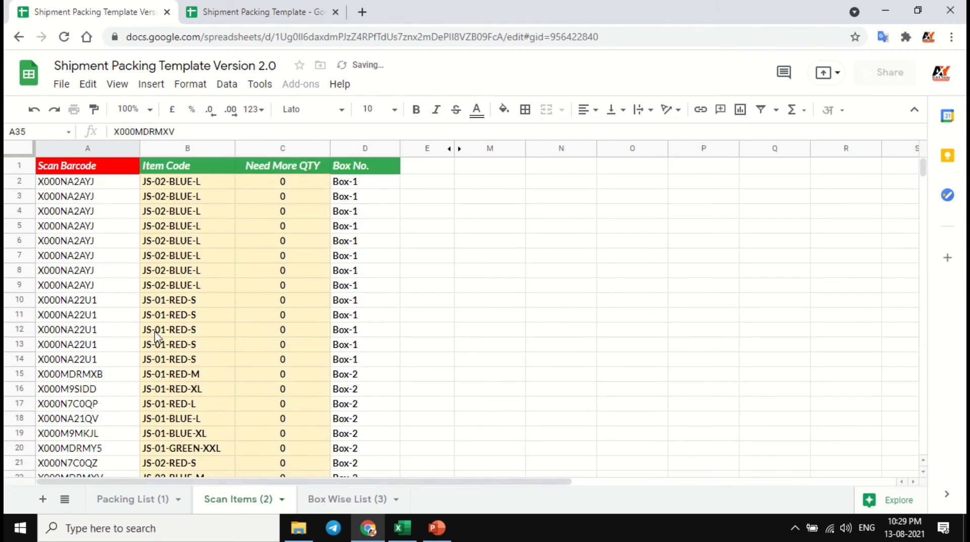
pyautogui.click(115, 181)
pyautogui.scroll(-4, 119, 319)
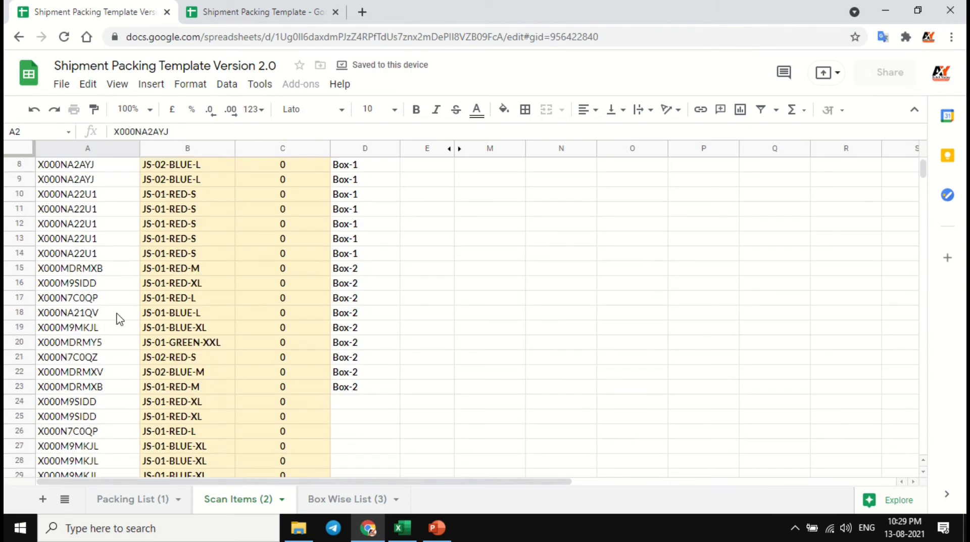
pyautogui.click(354, 326)
pyautogui.scroll(-2, 361, 334)
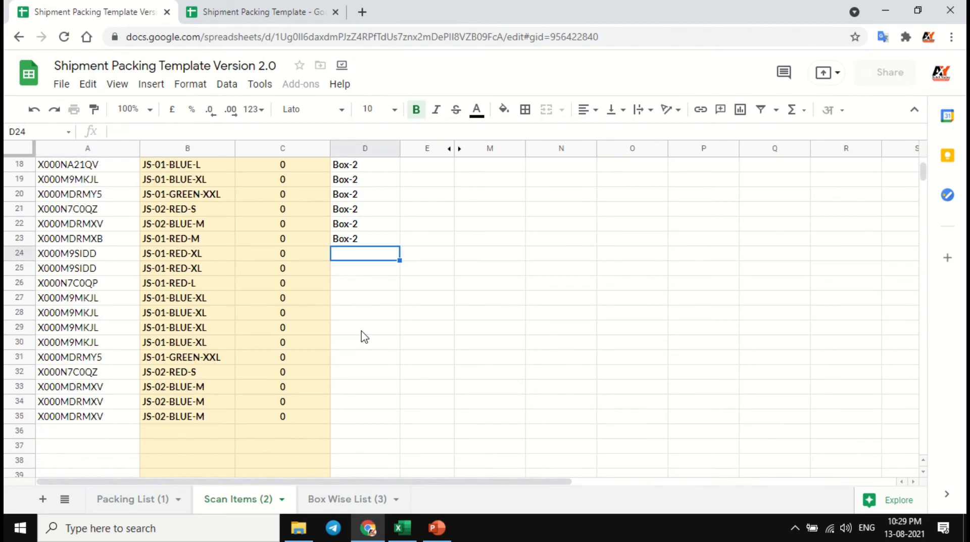
pyautogui.write('Box')
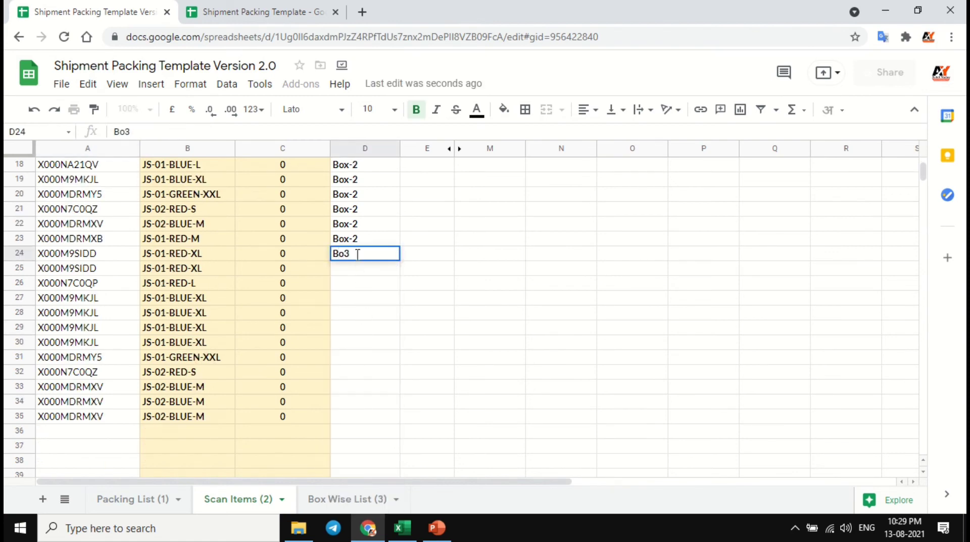
pyautogui.click(363, 307)
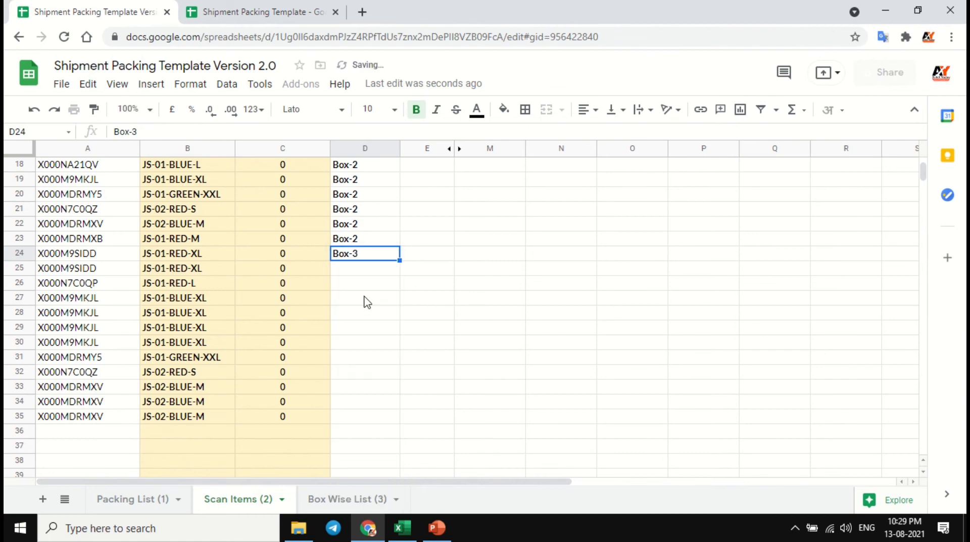
# - Fill Box-3 down the Box No. column of Scan Items from D24 through D35
pyautogui.keyDown('shift'); pyautogui.click(368, 417); pyautogui.keyUp('shift')
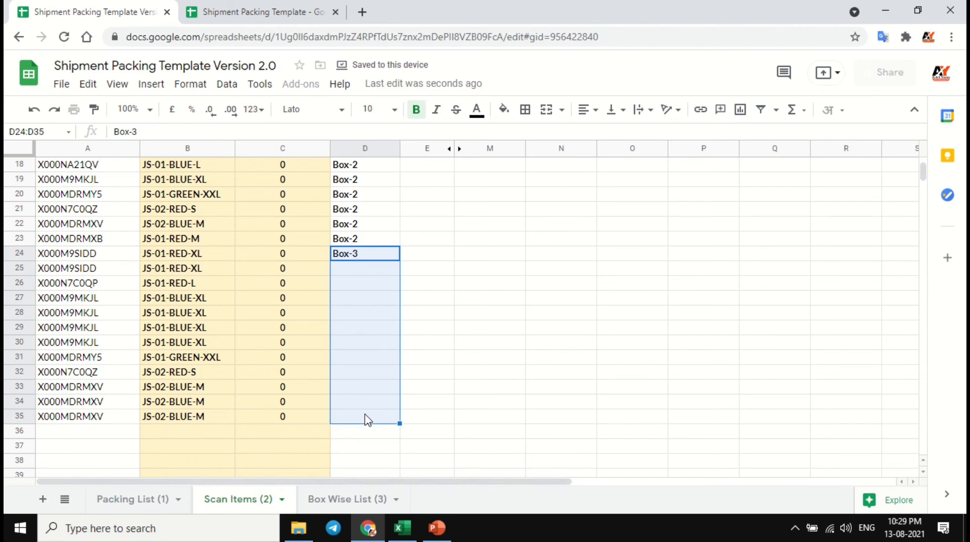
pyautogui.hotkey('ctrl', 'd')
pyautogui.scroll(6, 366, 361)
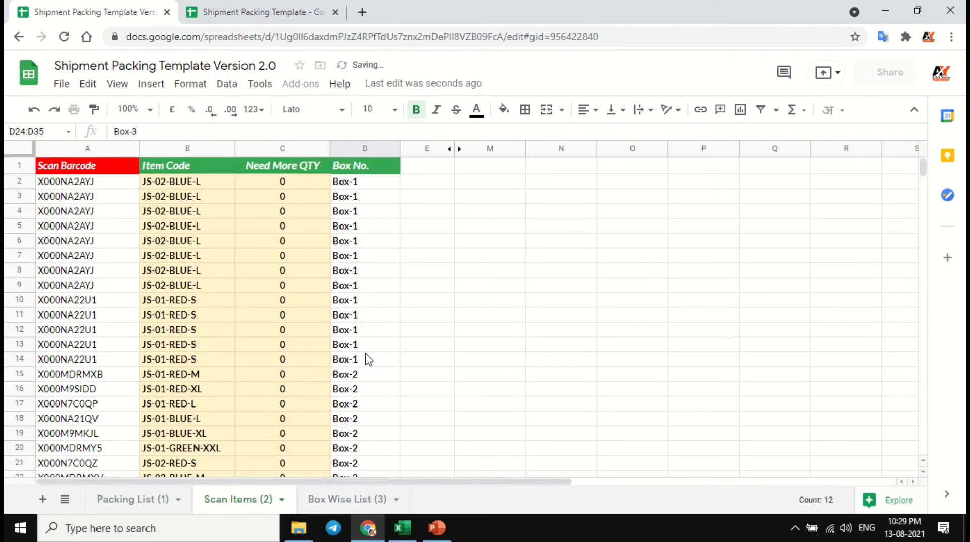
pyautogui.scroll(-6, 369, 303)
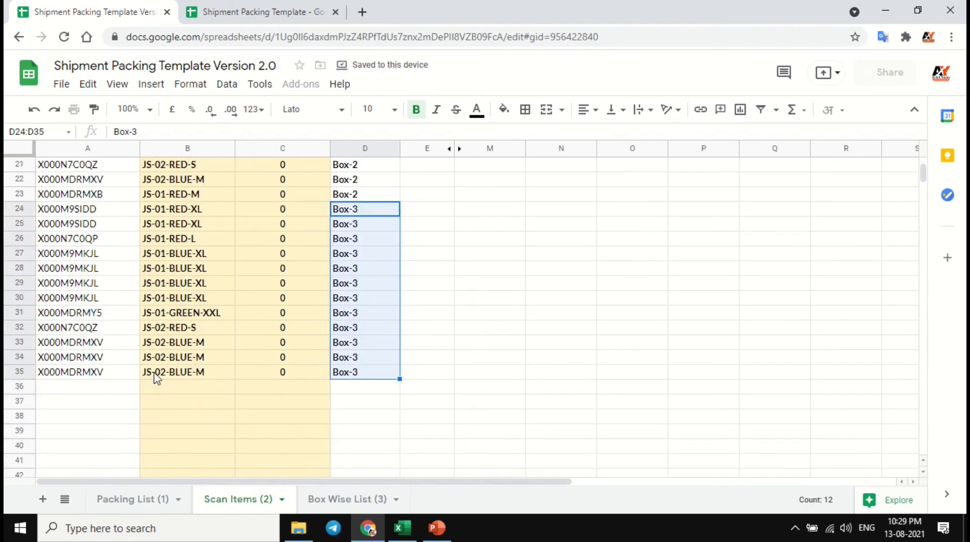
pyautogui.scroll(6, 238, 384)
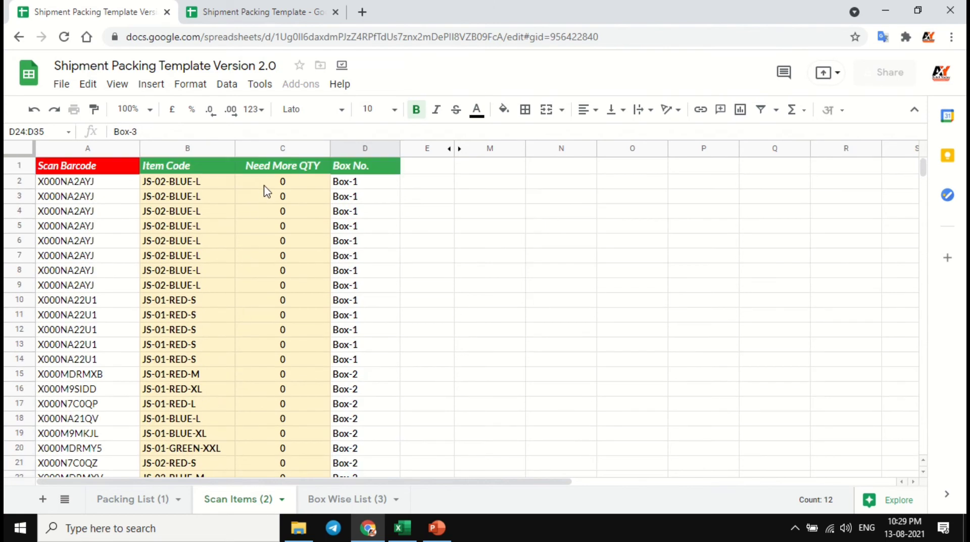
# - Review the barcodes, item codes, Need More QTY values and box numbers across all scanned rows of Scan Items
pyautogui.click(265, 183)
pyautogui.click(123, 182)
pyautogui.scroll(-5, 152, 227)
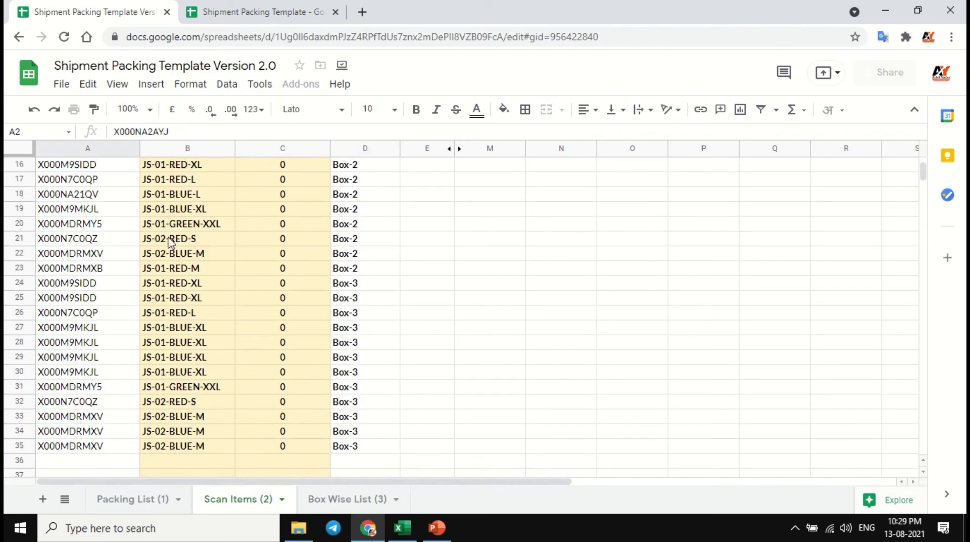
pyautogui.scroll(-3, 267, 305)
pyautogui.scroll(8, 270, 307)
pyautogui.scroll(-2, 286, 228)
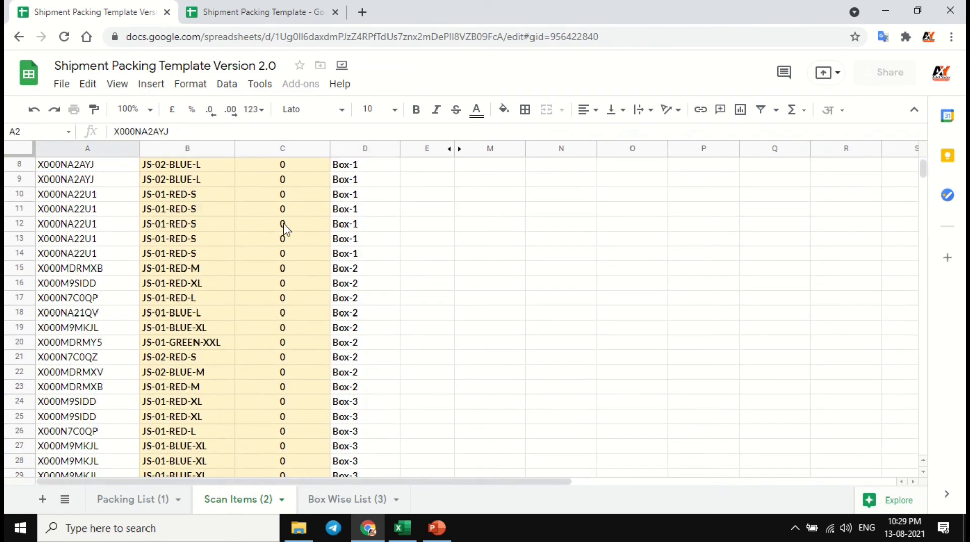
pyautogui.scroll(-4, 181, 221)
pyautogui.scroll(6, 180, 253)
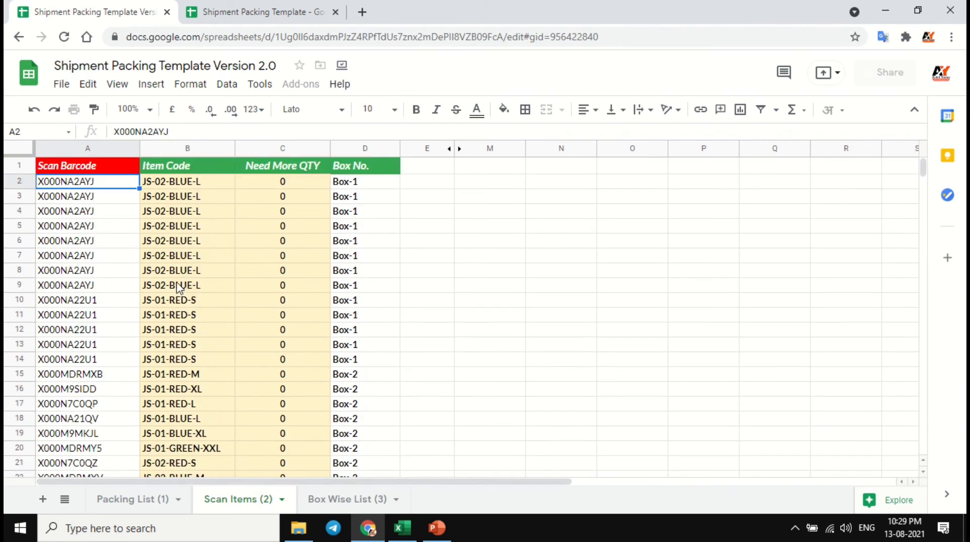
pyautogui.click(162, 183)
pyautogui.scroll(-2, 197, 246)
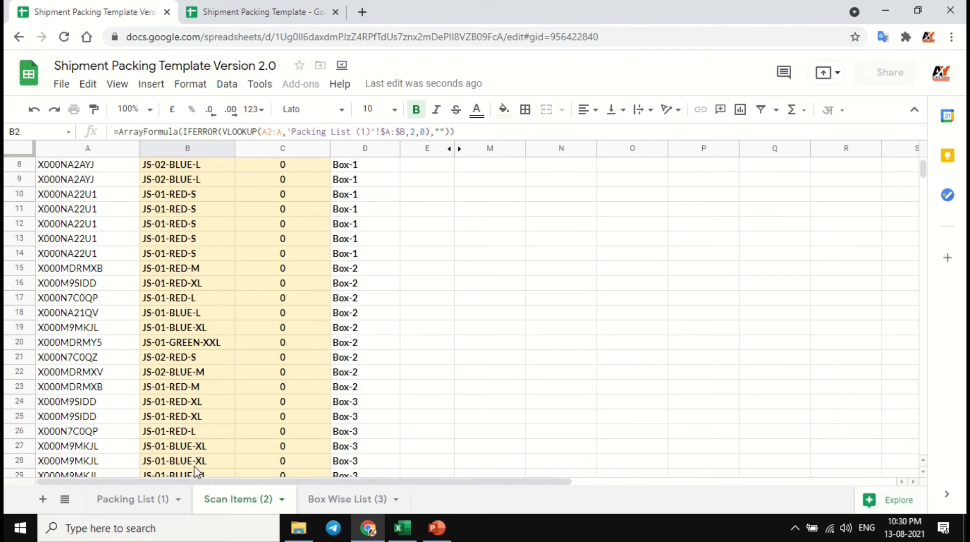
# - Compare To Be Pack Quantity with Packed/Scanned Quantity for the barcodes in the Packing List
pyautogui.click(138, 505)
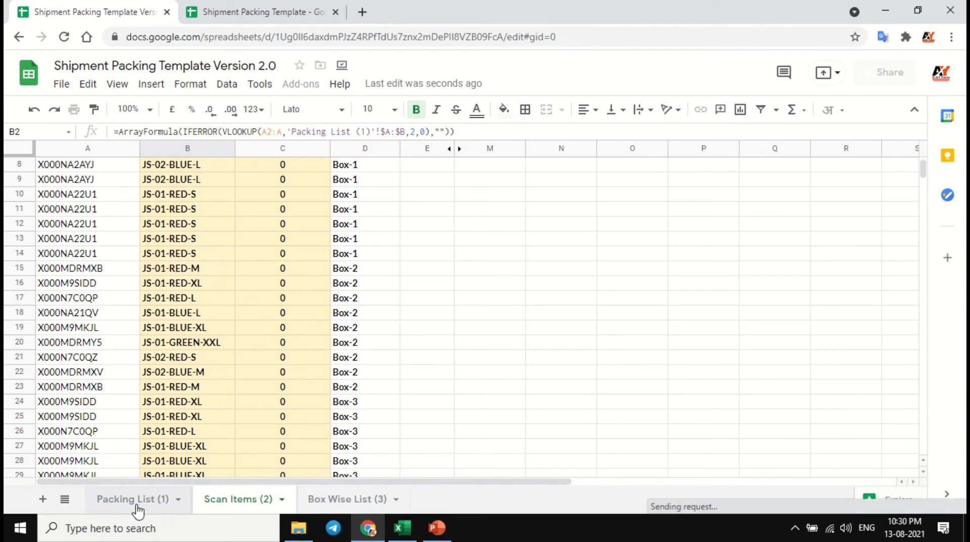
pyautogui.click(106, 182)
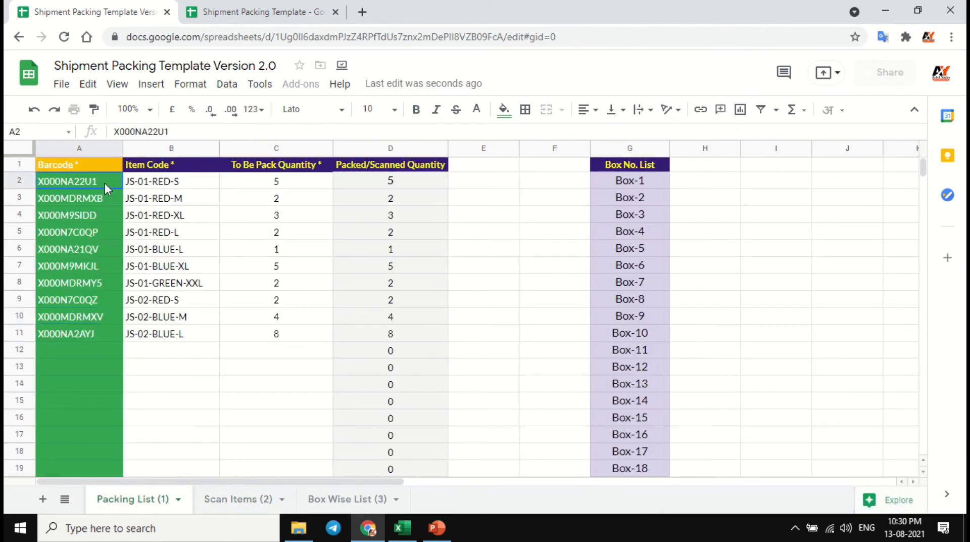
pyautogui.keyDown('shift'); pyautogui.click(106, 335); pyautogui.keyUp('shift')
pyautogui.click(328, 182)
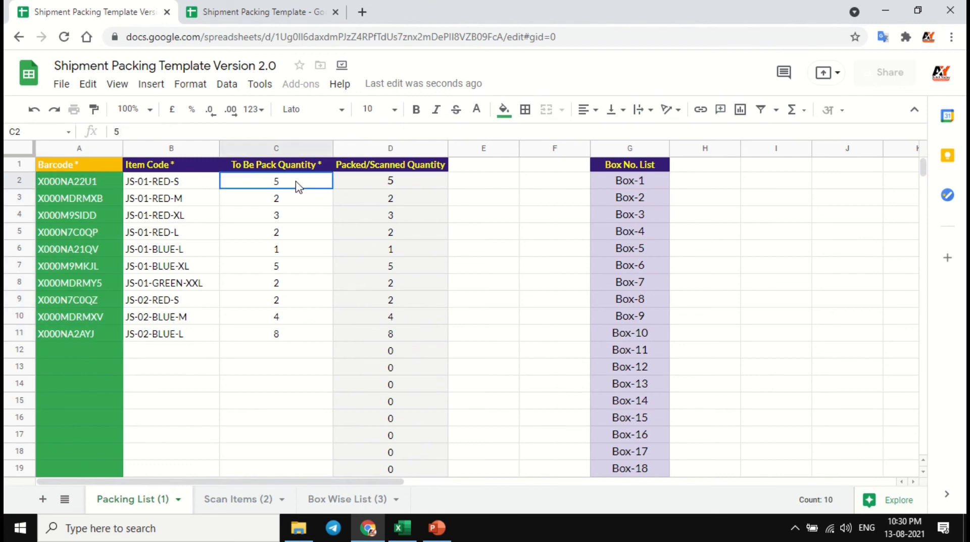
pyautogui.click(366, 183)
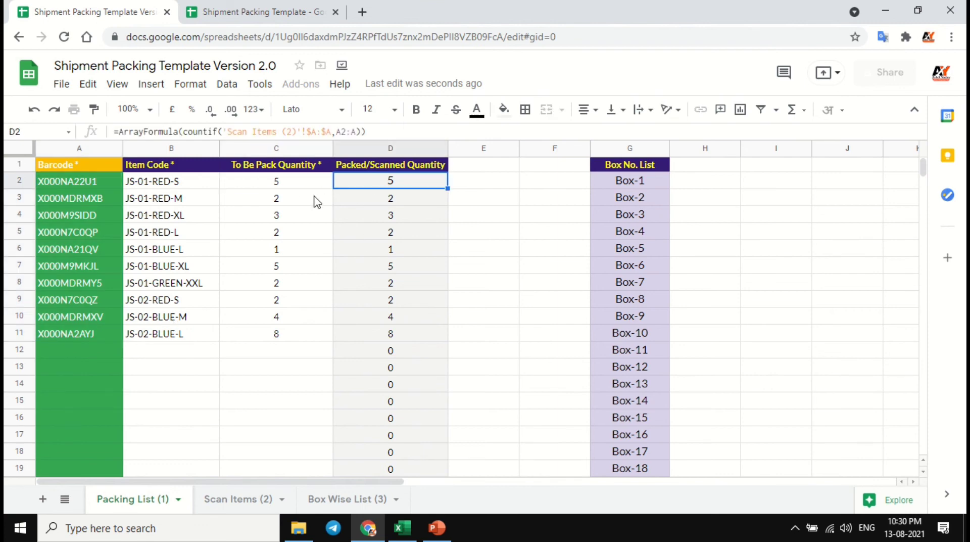
pyautogui.click(316, 201)
pyautogui.click(383, 202)
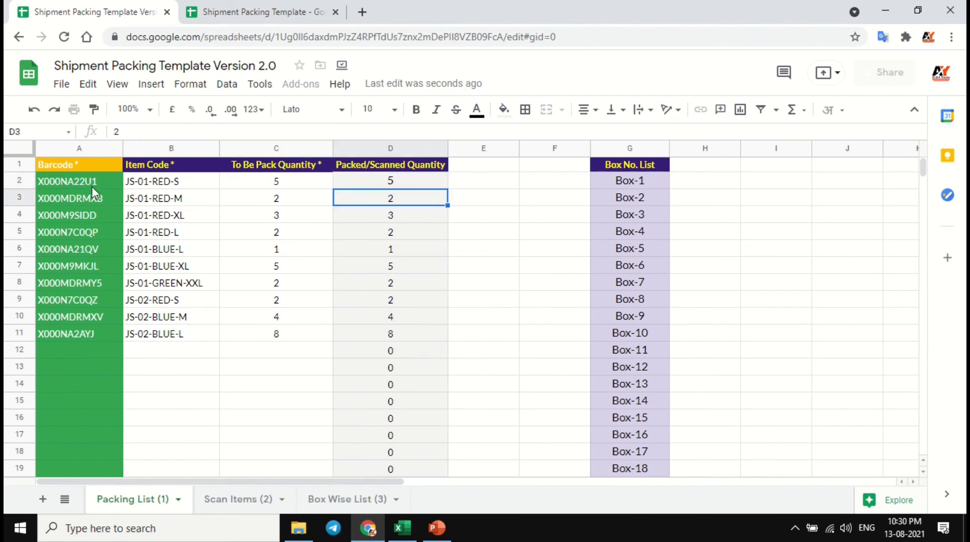
pyautogui.moveTo(93, 185); pyautogui.dragTo(225, 306)
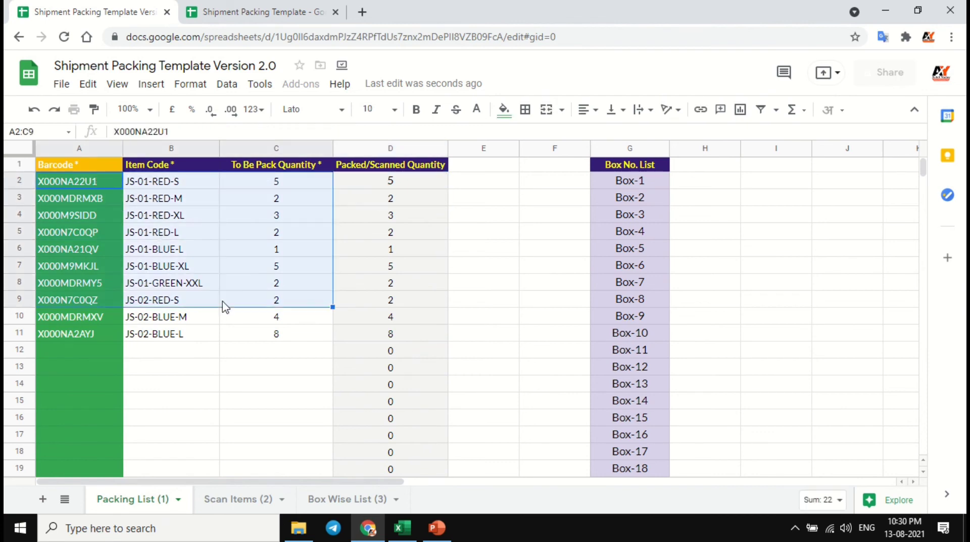
# - Compare the scanned barcodes and item codes in Scan Items with the summary in the Box Wise List
pyautogui.click(225, 503)
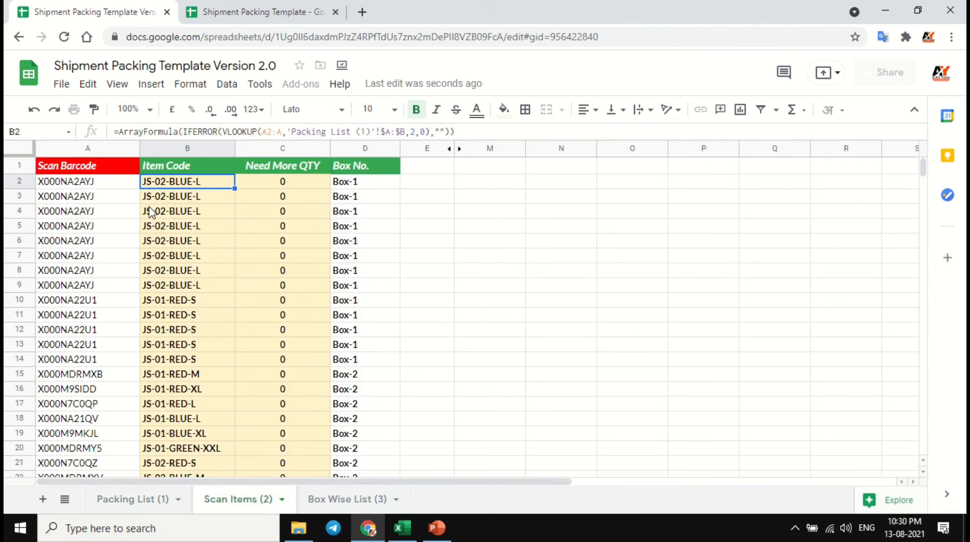
pyautogui.click(334, 500)
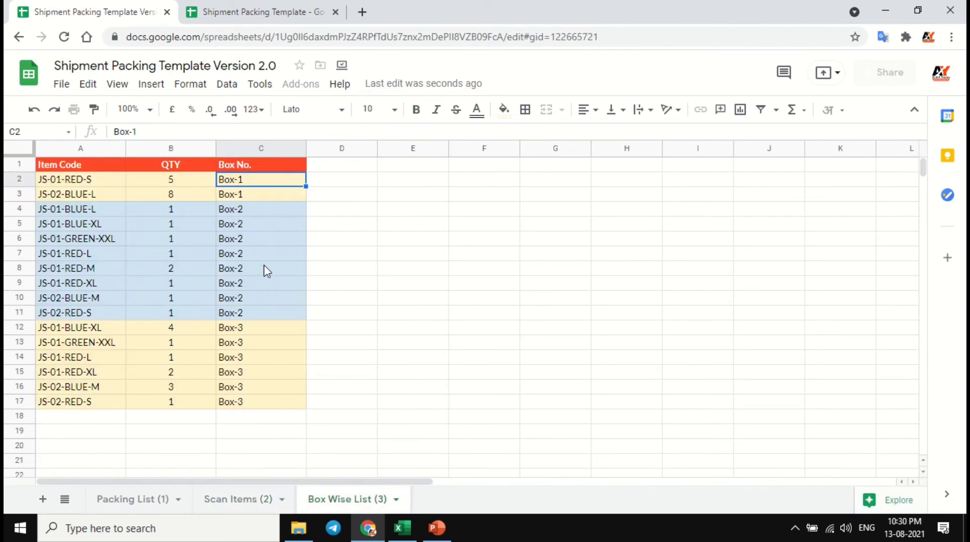
pyautogui.click(234, 498)
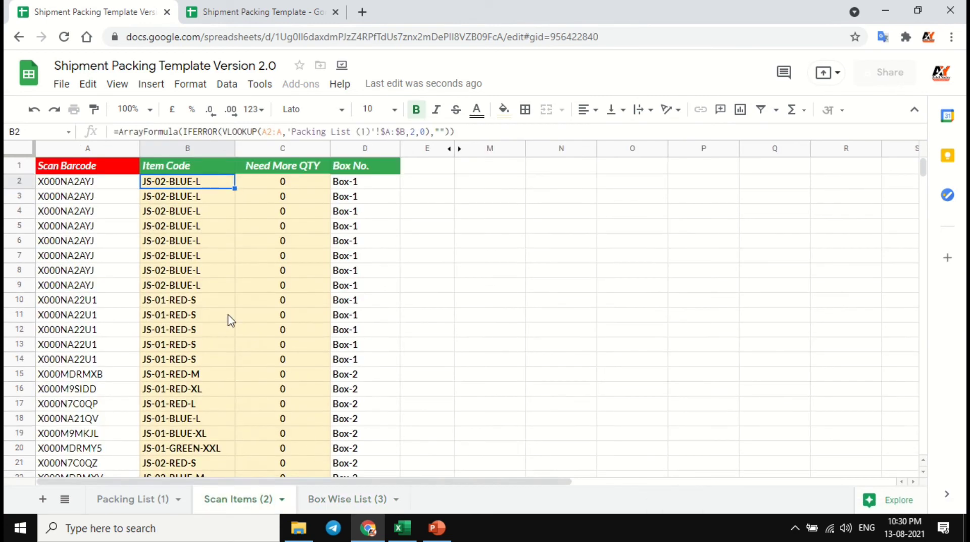
pyautogui.click(120, 182)
pyautogui.click(180, 182)
pyautogui.click(348, 499)
# - Examine the item code, quantity and box number of the two Box-1 rows in the Box Wise List
pyautogui.click(169, 183)
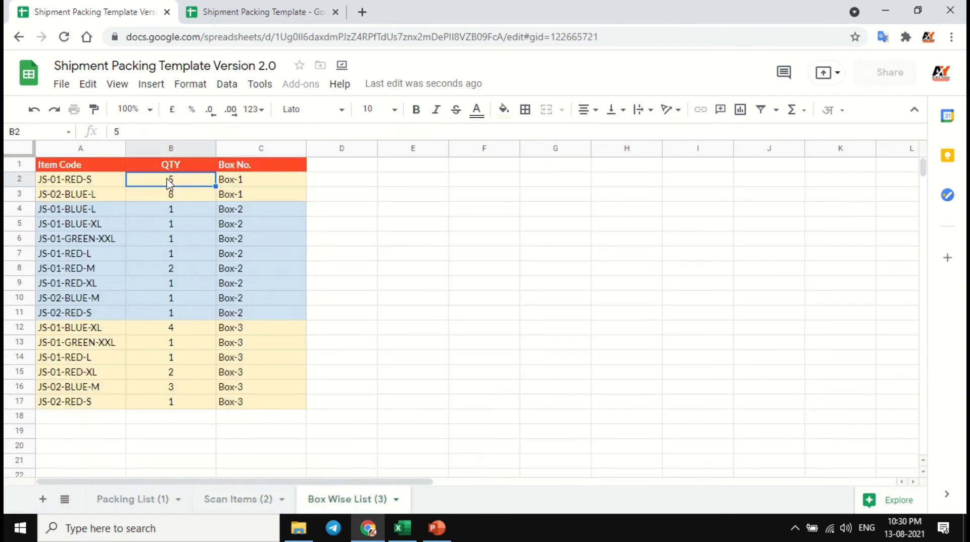
pyautogui.click(109, 182)
pyautogui.click(224, 183)
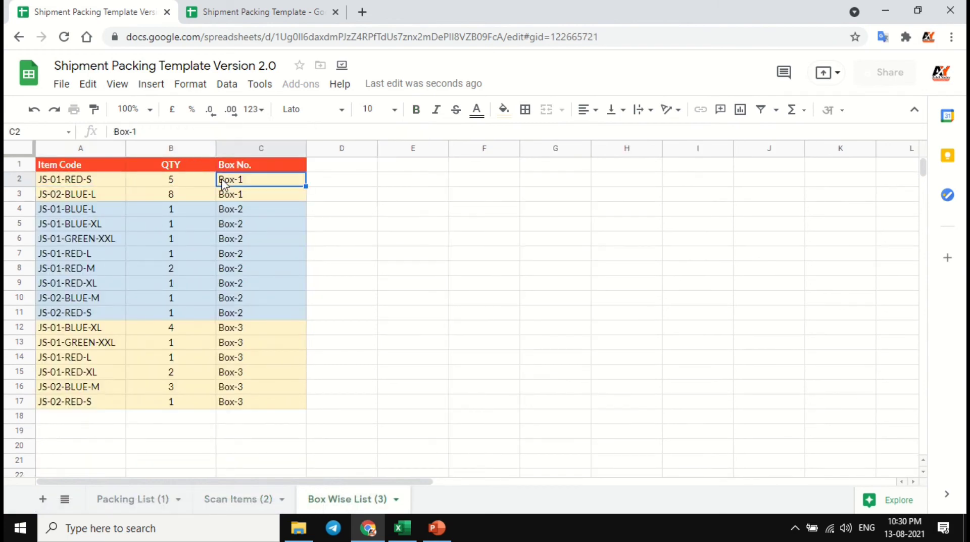
pyautogui.click(181, 183)
pyautogui.click(239, 183)
pyautogui.click(113, 189)
pyautogui.click(171, 189)
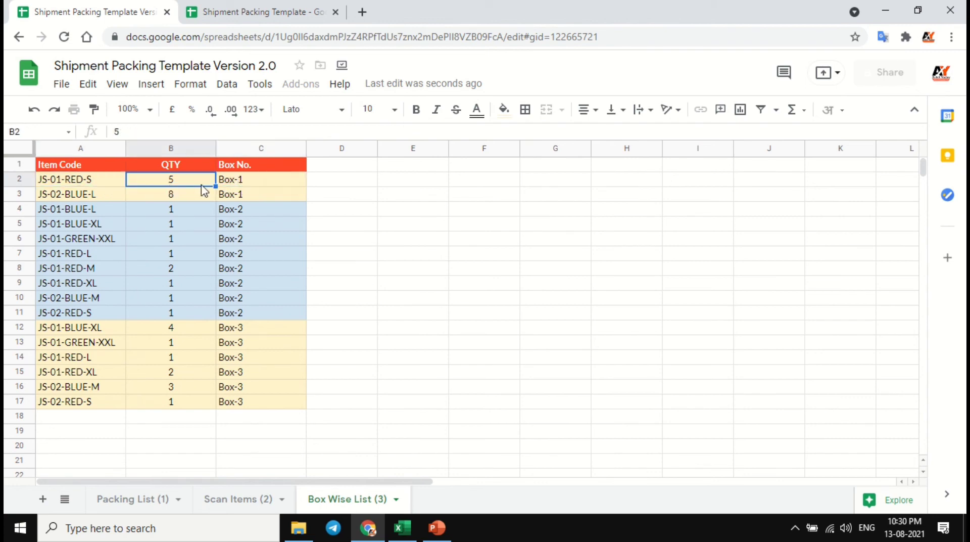
pyautogui.click(235, 187)
pyautogui.click(101, 198)
pyautogui.click(173, 195)
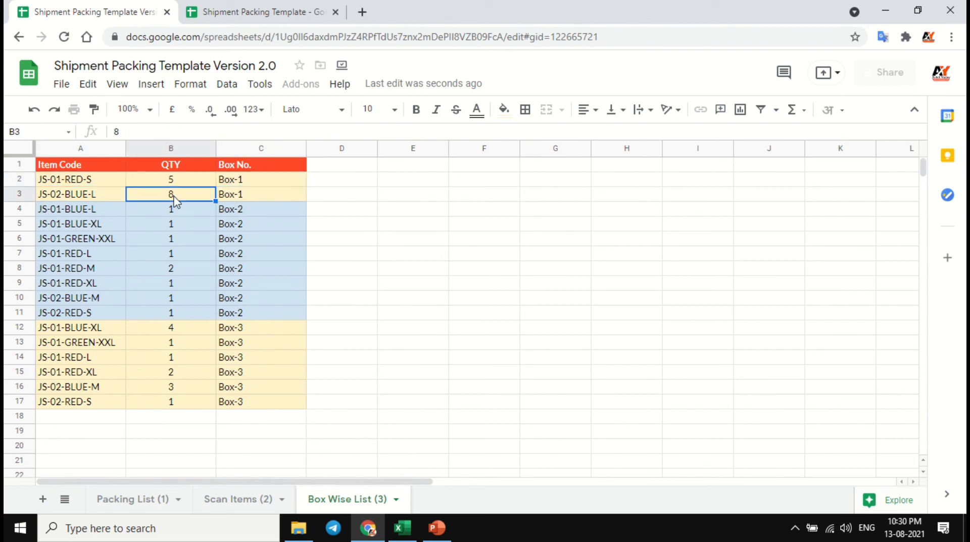
pyautogui.click(244, 197)
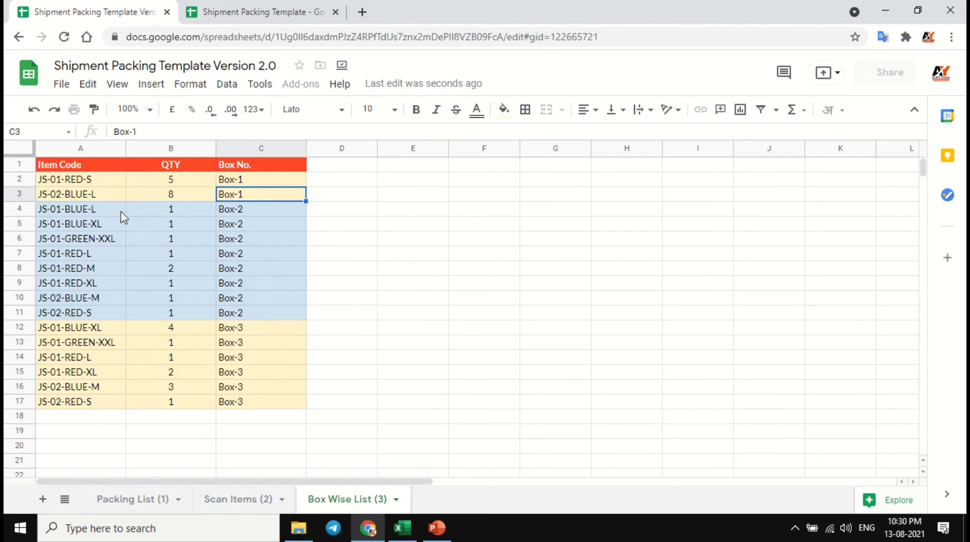
# - Check the item codes and quantities of the first Box-2 rows, 4 to 6, in the Box Wise List
pyautogui.moveTo(120, 210); pyautogui.dragTo(163, 248)
pyautogui.click(180, 214)
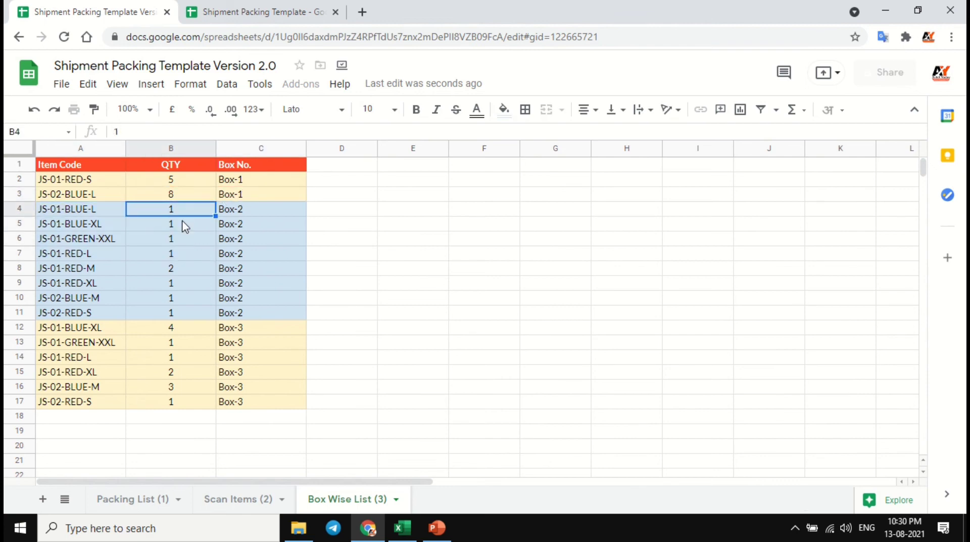
pyautogui.click(183, 227)
pyautogui.click(180, 239)
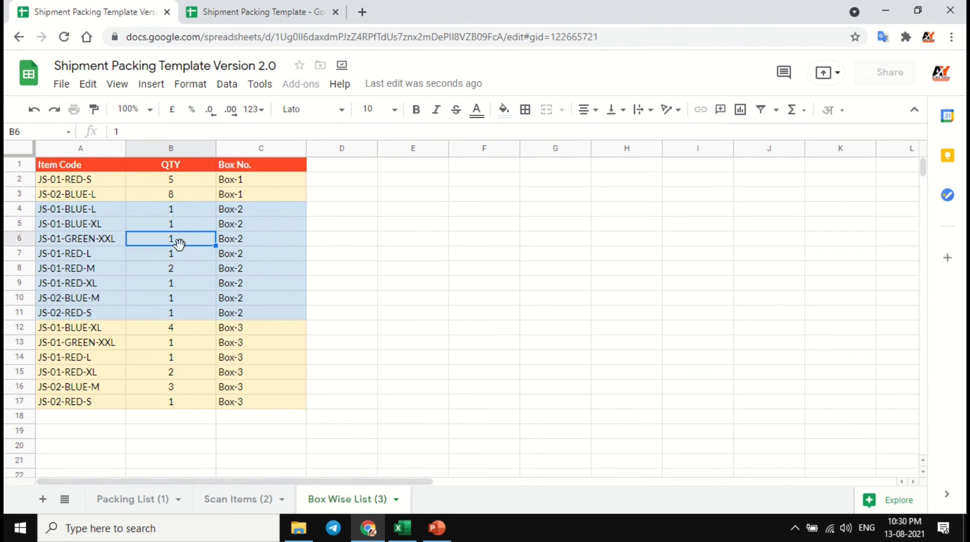
pyautogui.click(229, 243)
# - Compare the JS-02-RED-S entries for Box-2 in row 11 and Box-3 in row 17 of the Box Wise List
pyautogui.click(102, 211)
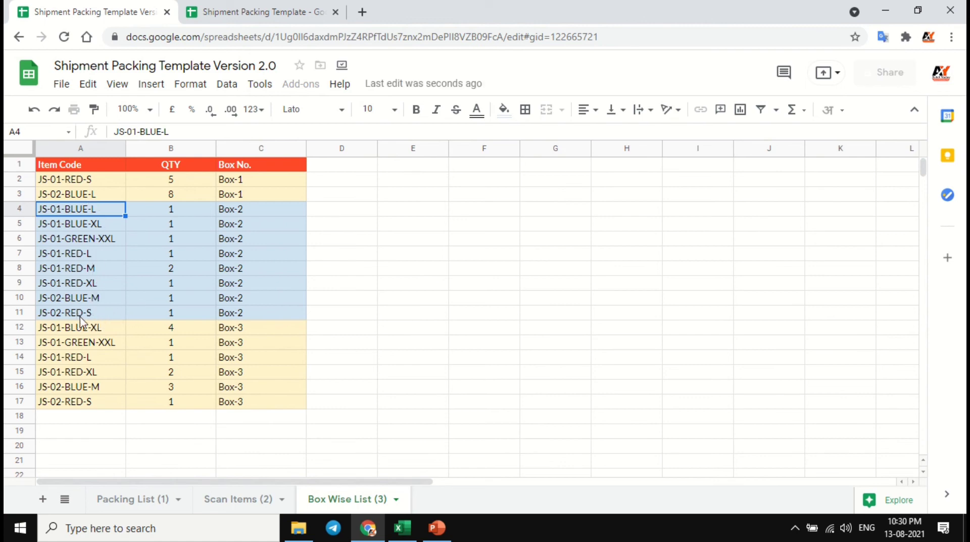
pyautogui.click(65, 404)
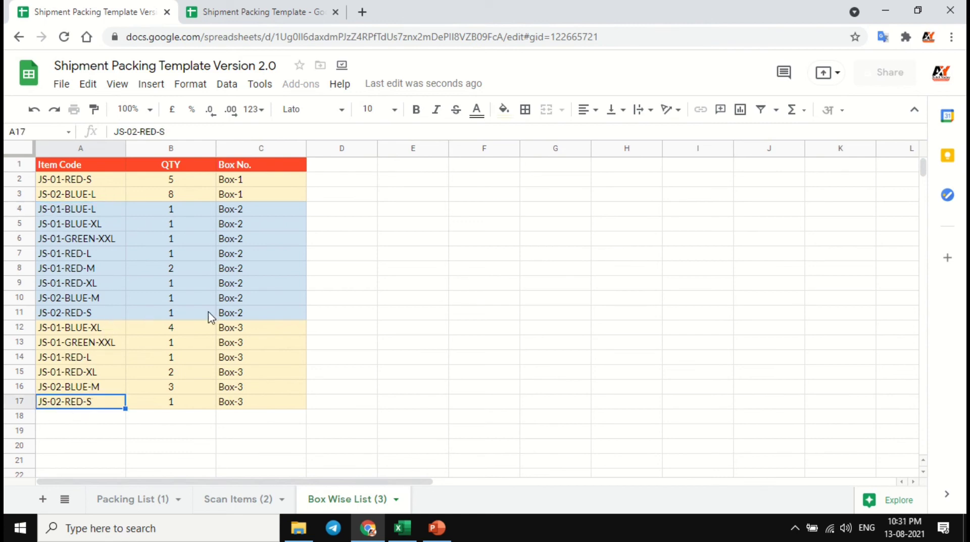
pyautogui.click(227, 313)
pyautogui.click(202, 402)
pyautogui.click(232, 404)
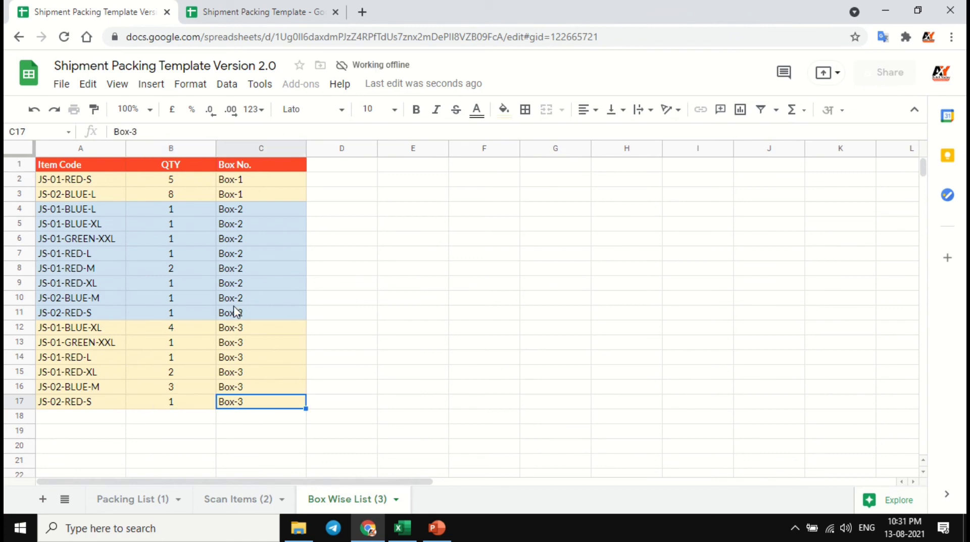
pyautogui.keyDown('ctrl'); pyautogui.click(234, 313); pyautogui.keyUp('ctrl')
pyautogui.hotkey('shift', 'space')
pyautogui.hotkey('shift', 'space')
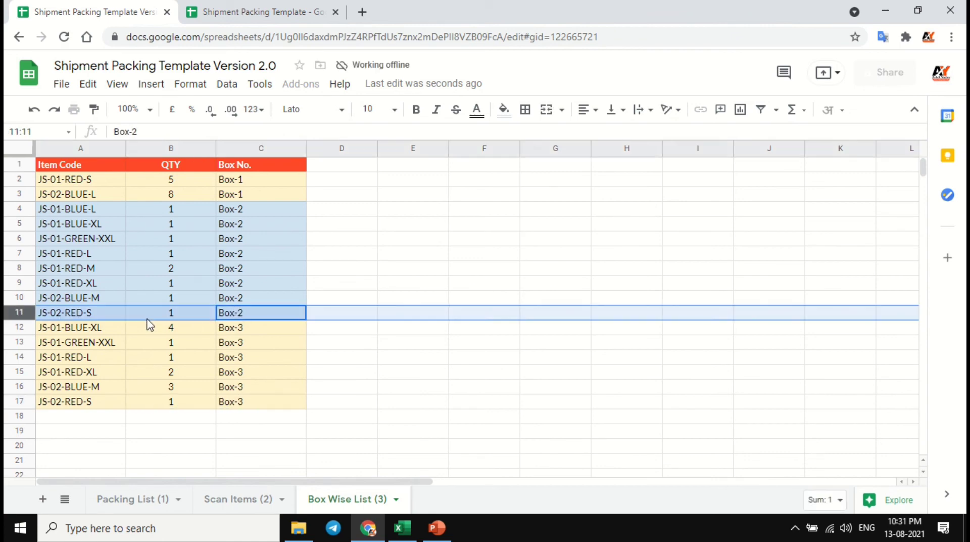
pyautogui.click(78, 402)
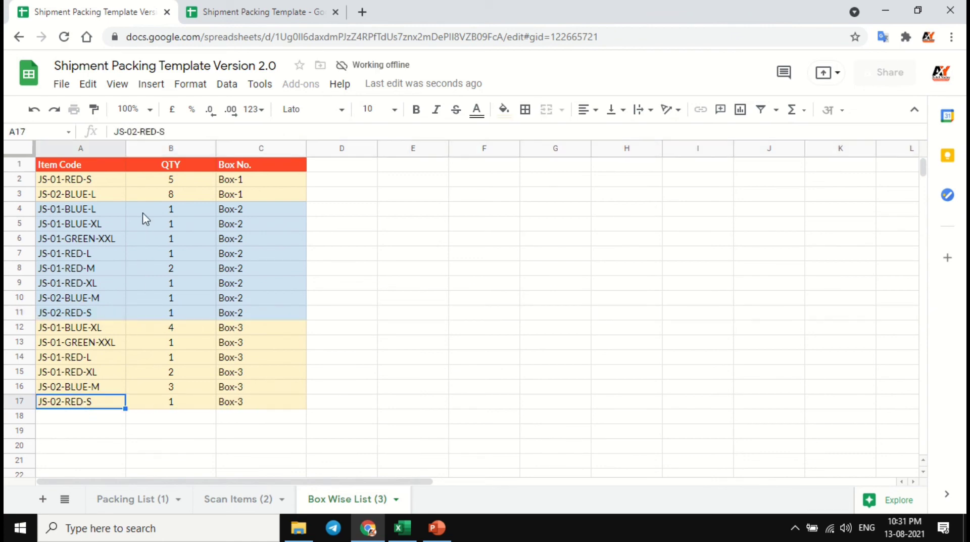
# - Examine how the Box Wise List groups its rows by Box-1, Box-2 and Box-3 with alternating colours
pyautogui.moveTo(91, 180); pyautogui.dragTo(219, 193)
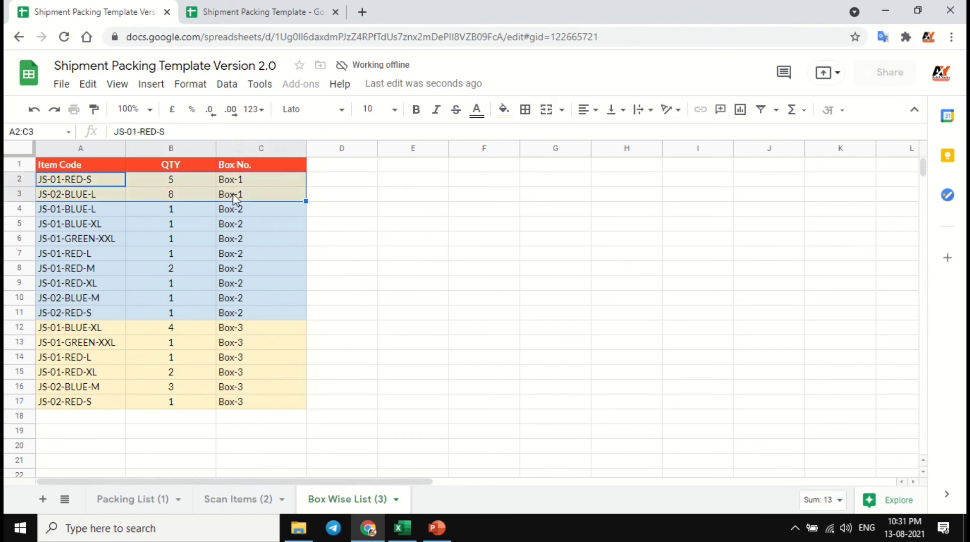
pyautogui.click(112, 185)
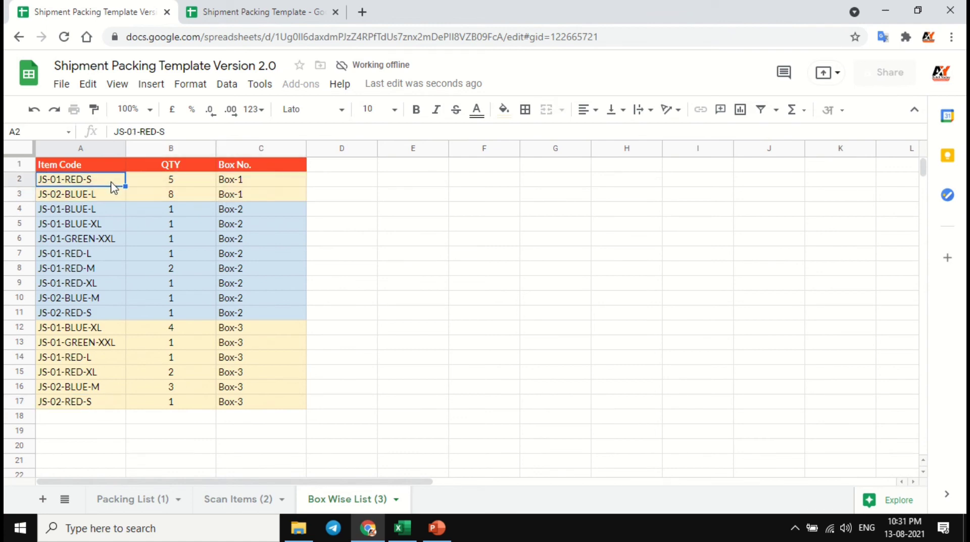
pyautogui.click(166, 211)
pyautogui.moveTo(256, 211); pyautogui.dragTo(266, 317)
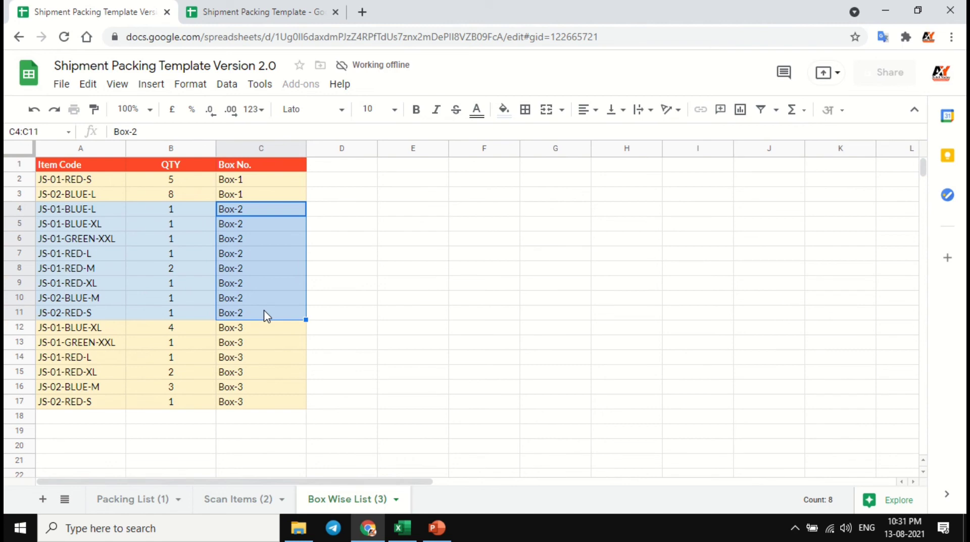
pyautogui.click(252, 331)
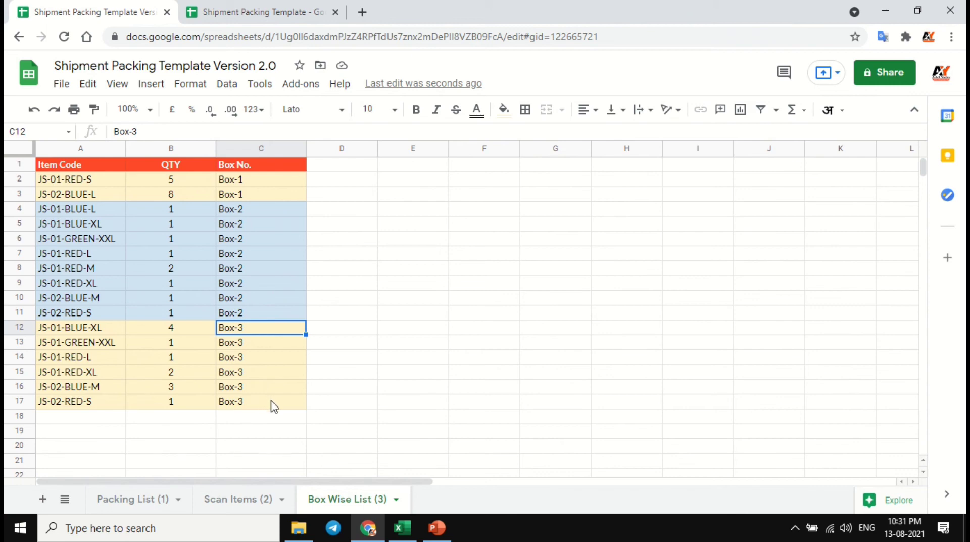
pyautogui.click(270, 185)
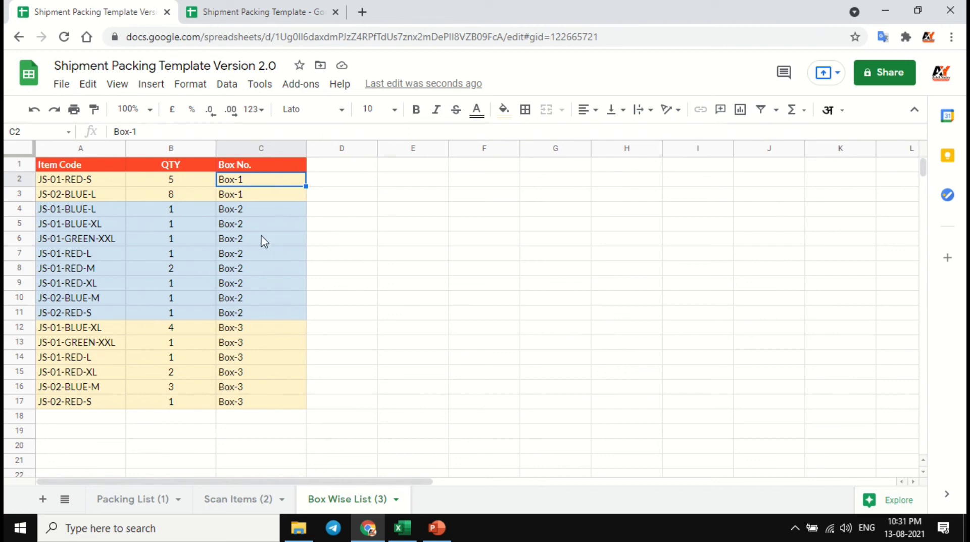
# - On the Scan Items sheet, change the box number of the JS-02-BLUE-M item in cell D22 to Box2
pyautogui.click(247, 504)
pyautogui.scroll(-2, 356, 268)
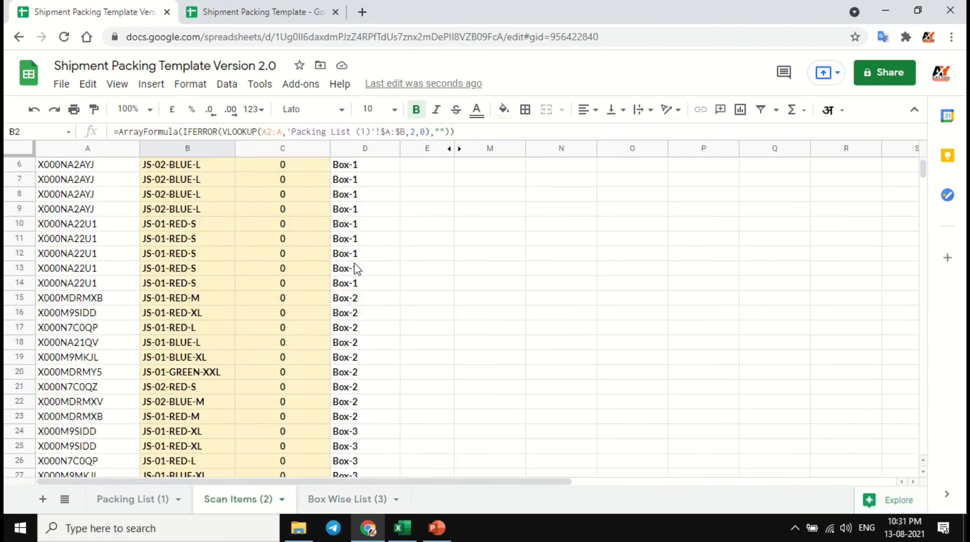
pyautogui.scroll(-4, 357, 268)
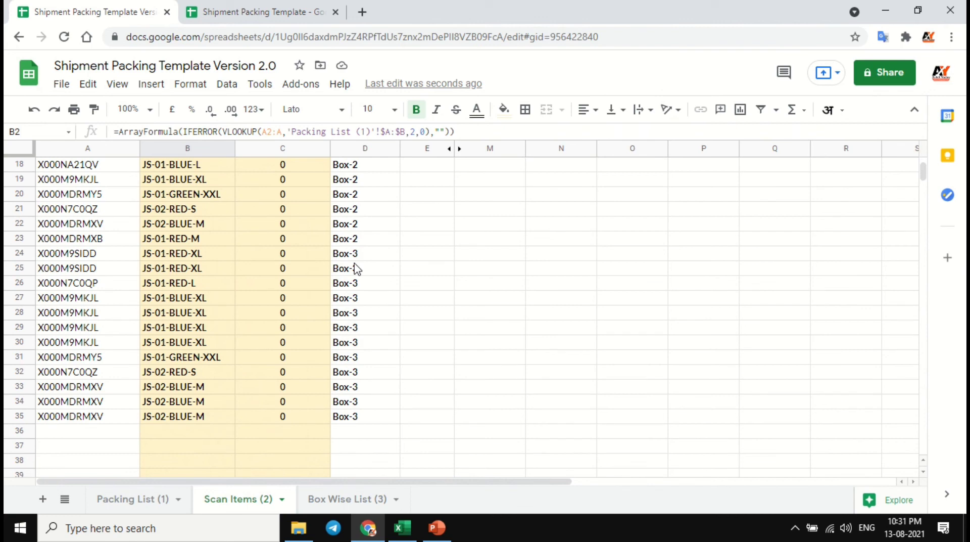
pyautogui.click(359, 226)
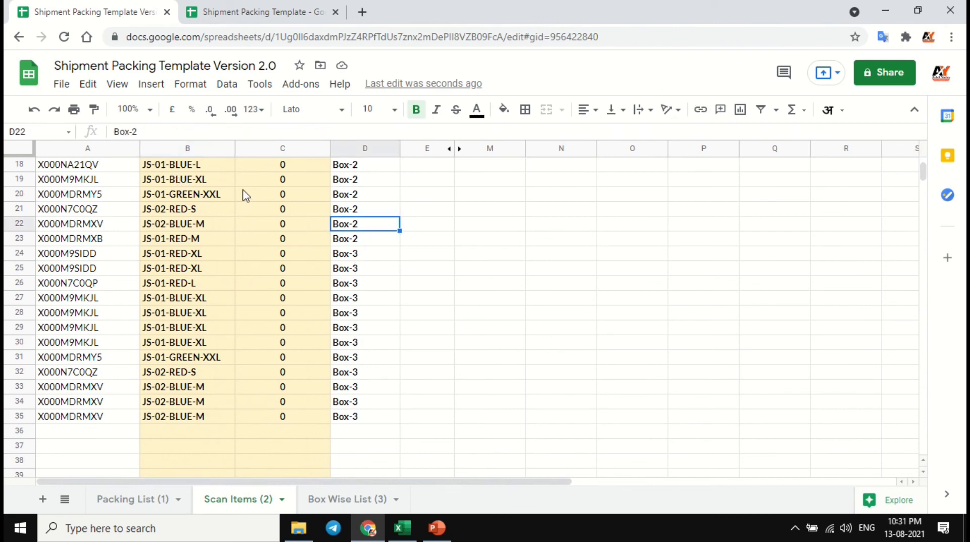
pyautogui.click(137, 131)
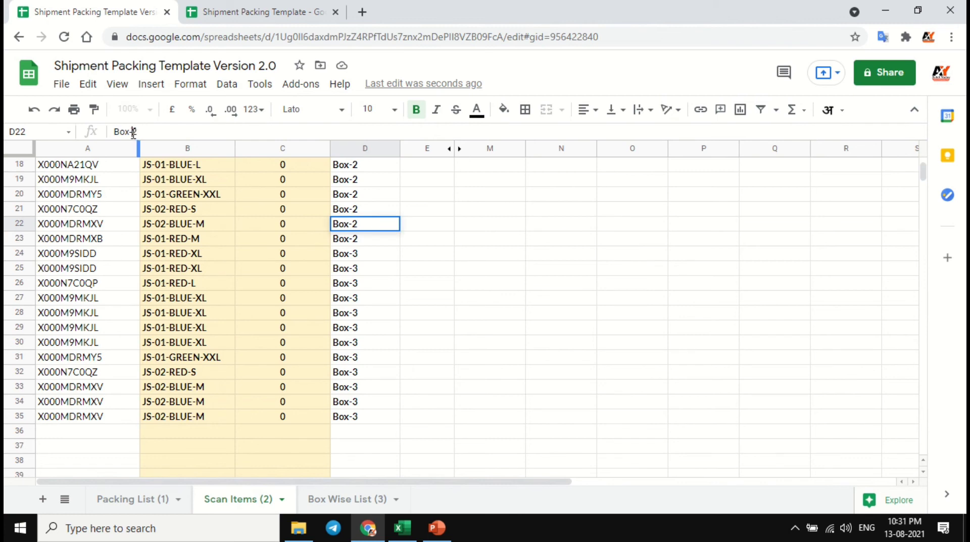
pyautogui.press('Return')
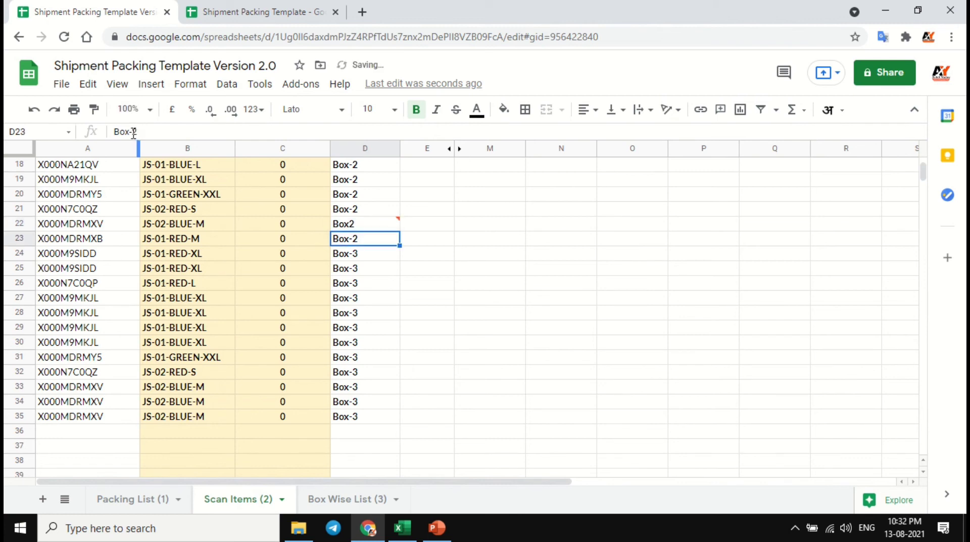
pyautogui.click(343, 225)
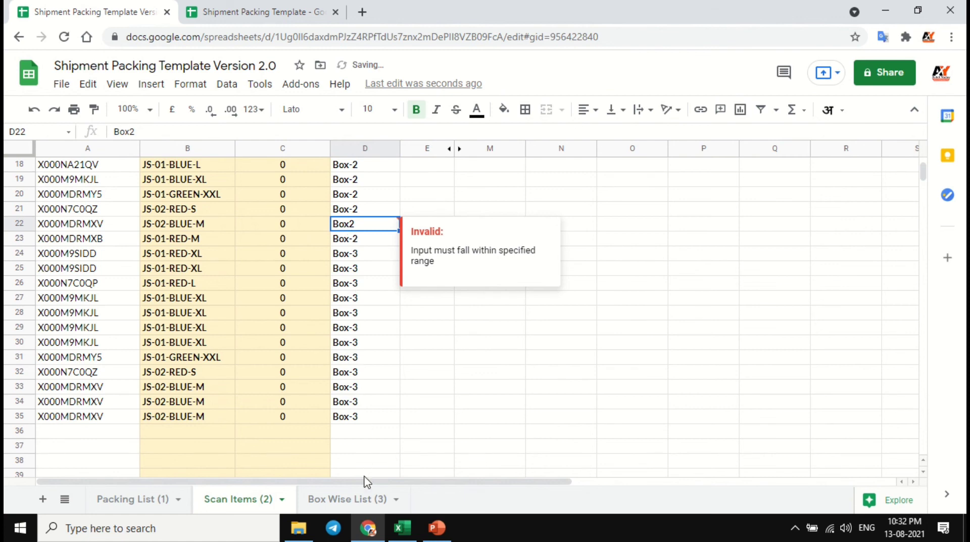
# - Examine the item code, quantity, box number and colouring of the Box2 row in the Box Wise List
pyautogui.click(353, 498)
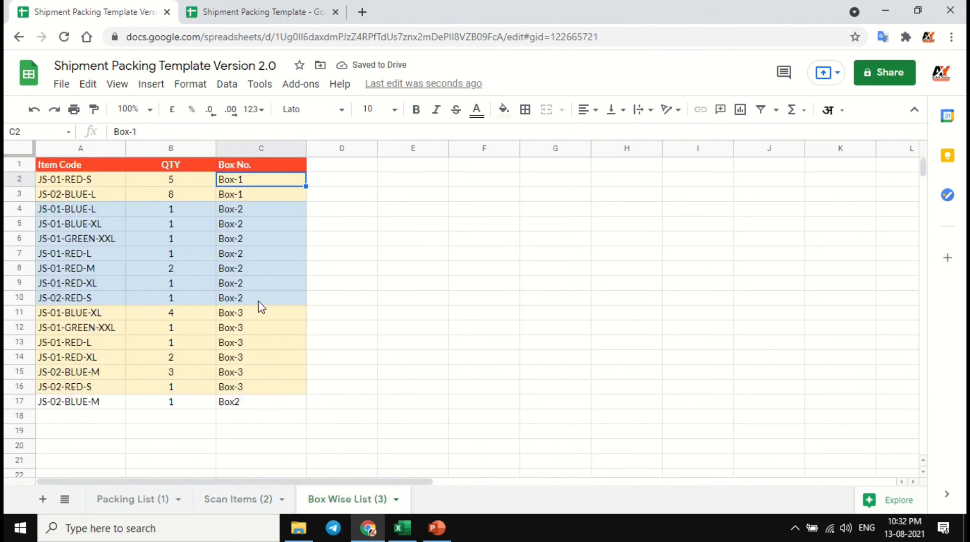
pyautogui.scroll(-1, 262, 307)
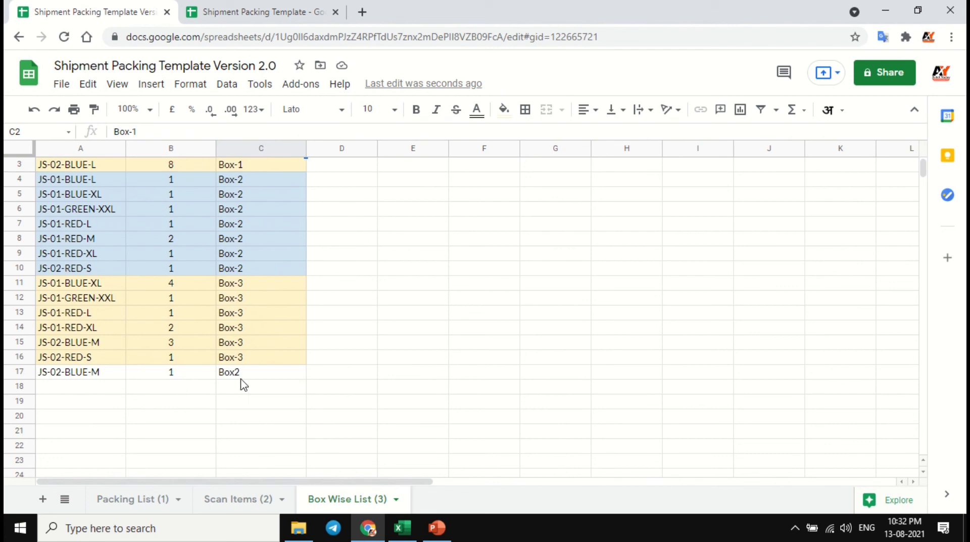
pyautogui.moveTo(248, 376); pyautogui.dragTo(93, 374)
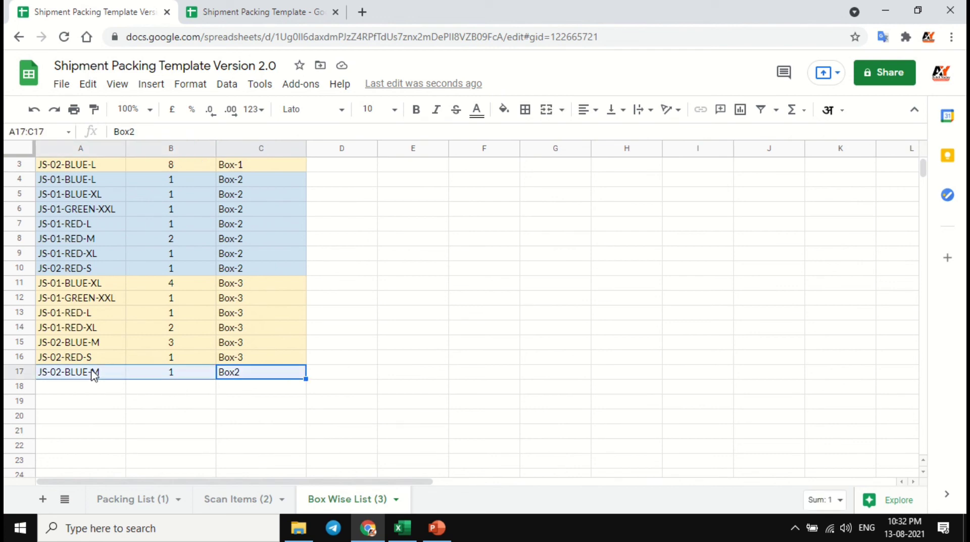
pyautogui.click(244, 195)
pyautogui.moveTo(246, 377); pyautogui.dragTo(61, 380)
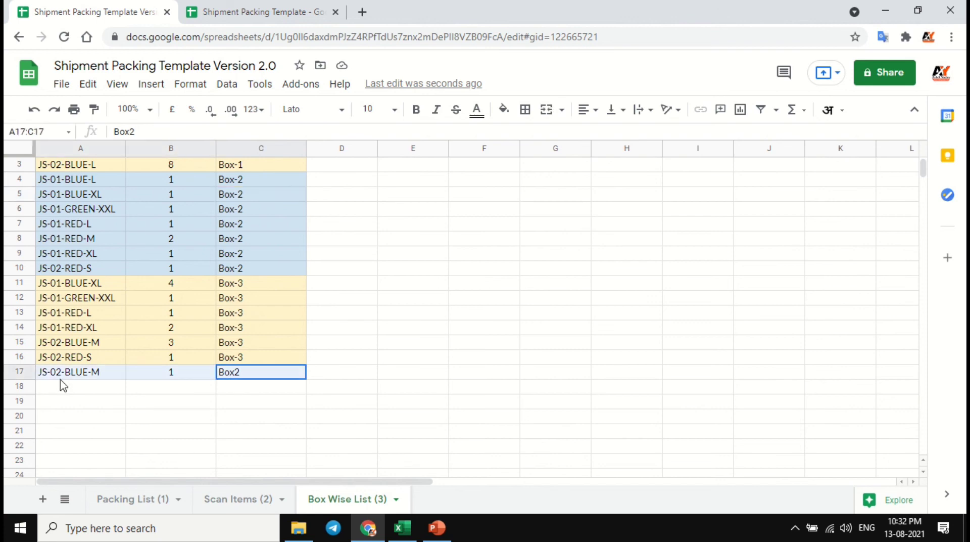
pyautogui.click(105, 377)
pyautogui.click(241, 376)
pyautogui.click(97, 377)
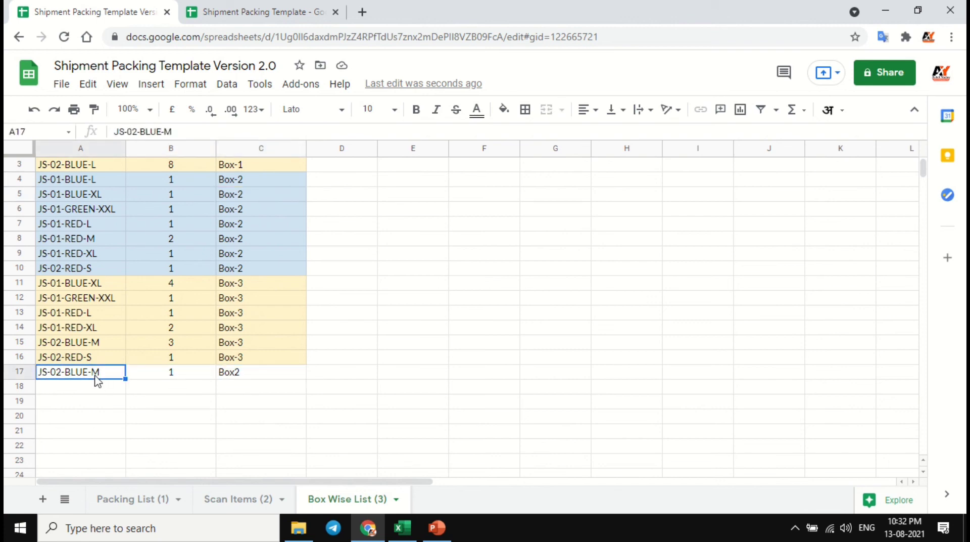
pyautogui.click(244, 376)
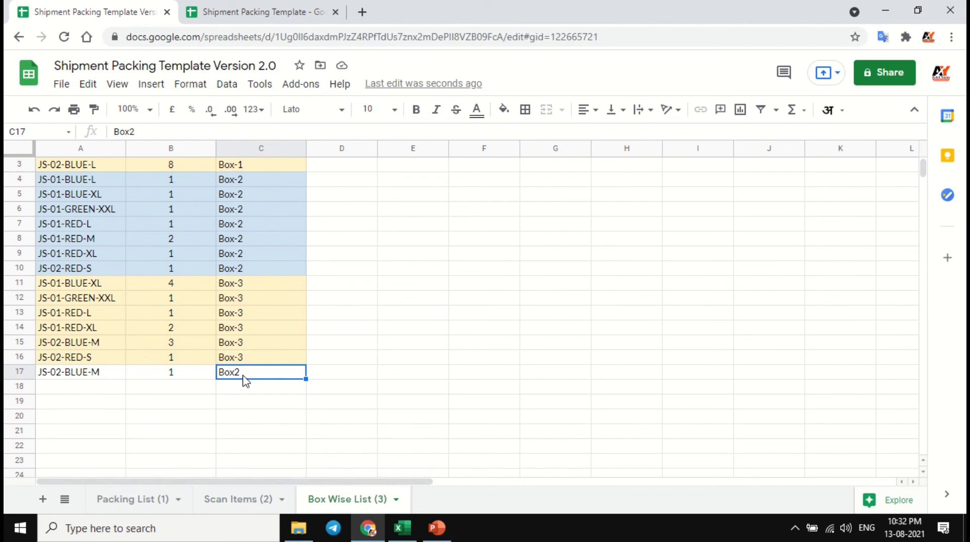
# - Compare the Box2 row with the coloured Box-2 rows and the two Box-1 rows in the Box Wise List
pyautogui.scroll(1, 244, 256)
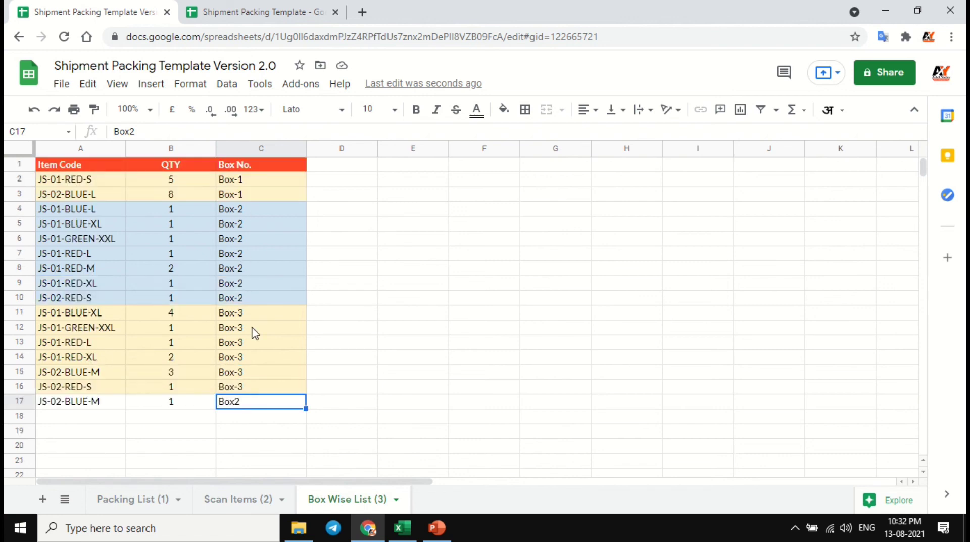
pyautogui.click(253, 255)
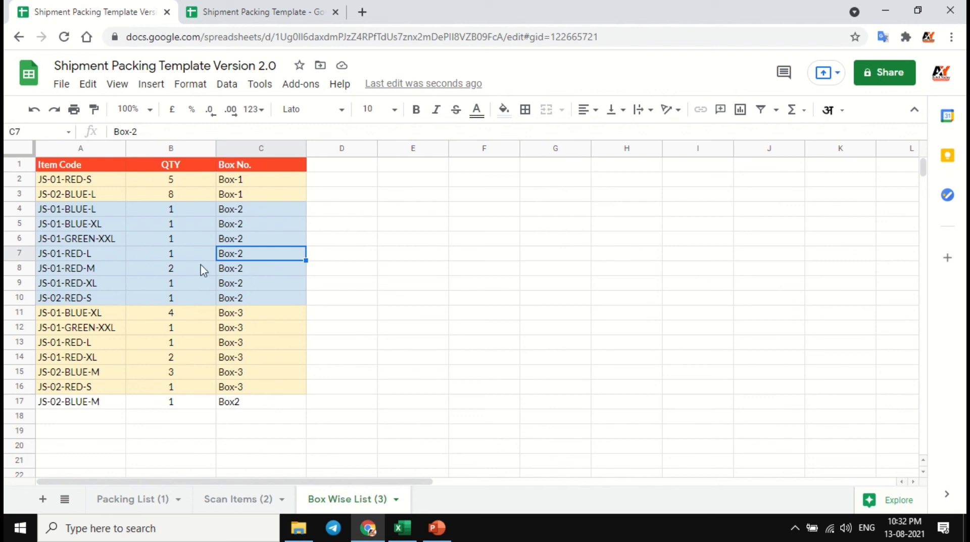
pyautogui.moveTo(111, 179); pyautogui.dragTo(235, 195)
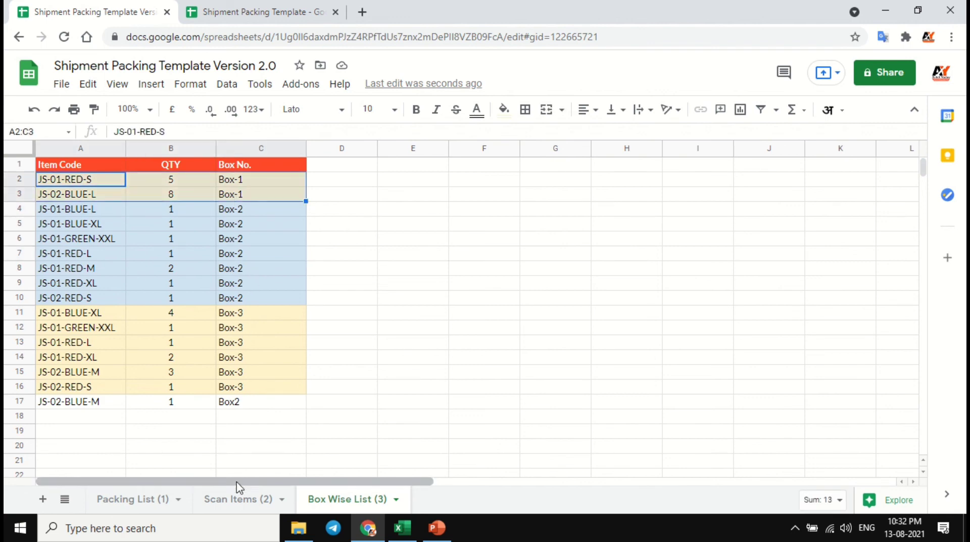
# - Return to the Scan Items sheet and undo the box number change in cell D22
pyautogui.click(256, 501)
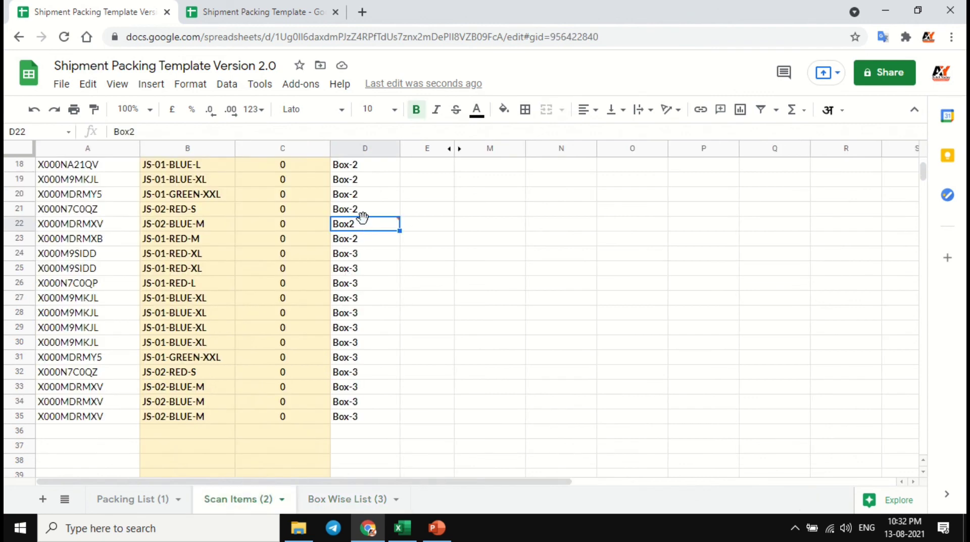
pyautogui.moveTo(361, 222)
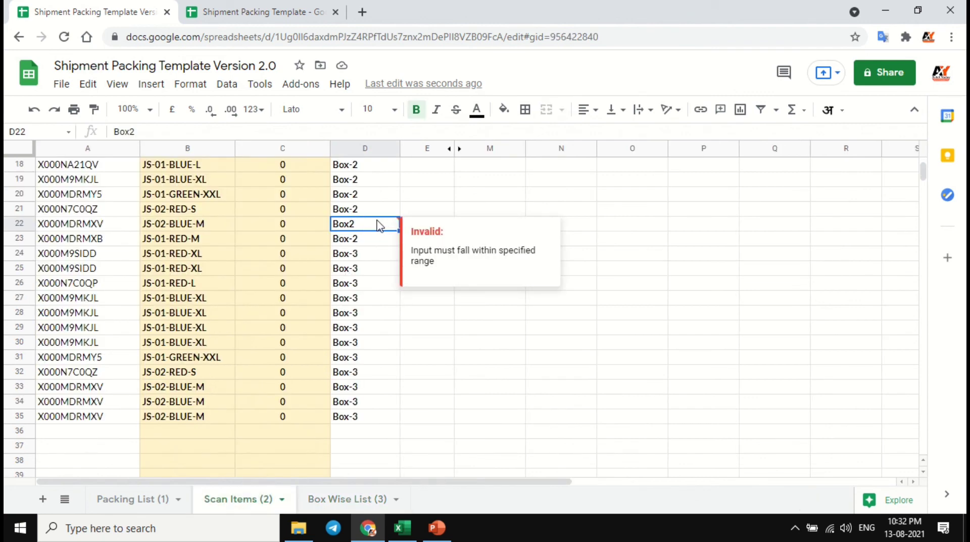
pyautogui.hotkey('ctrl', 'z')
# - Reassign the scanned items in rows 31 to 35 of the Scan Items sheet to Box-4
pyautogui.scroll(5, 374, 290)
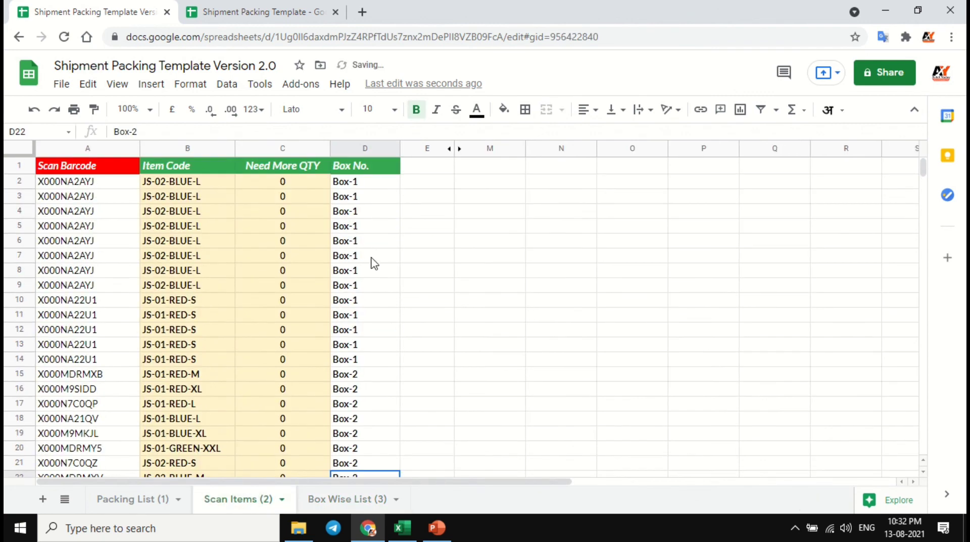
pyautogui.scroll(-7, 361, 329)
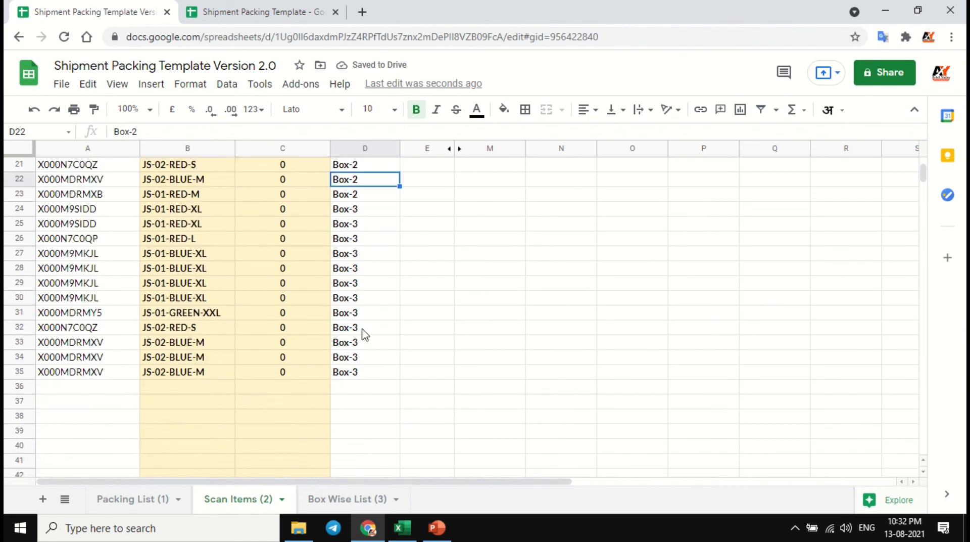
pyautogui.moveTo(366, 314); pyautogui.dragTo(372, 374)
pyautogui.click(370, 320)
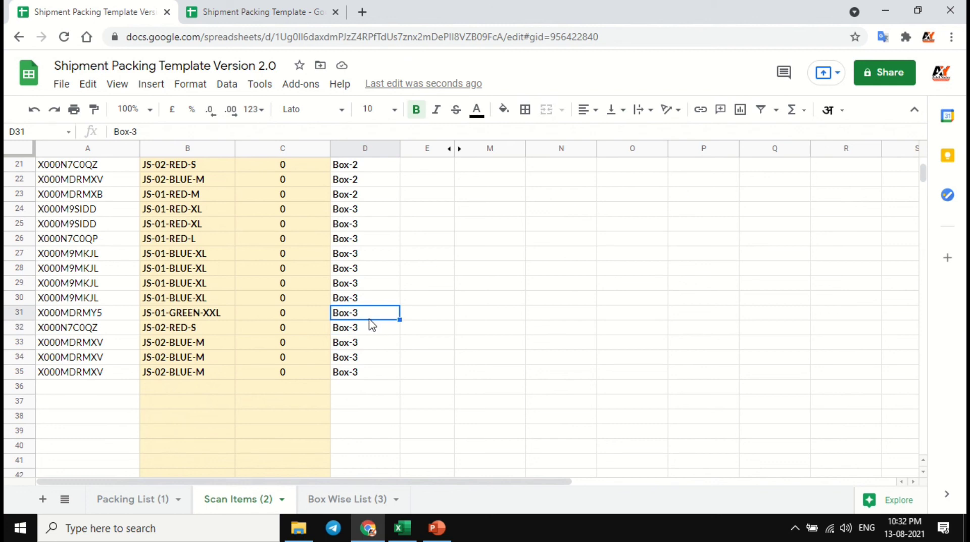
pyautogui.click(156, 133)
pyautogui.write('4')
pyautogui.press('Return')
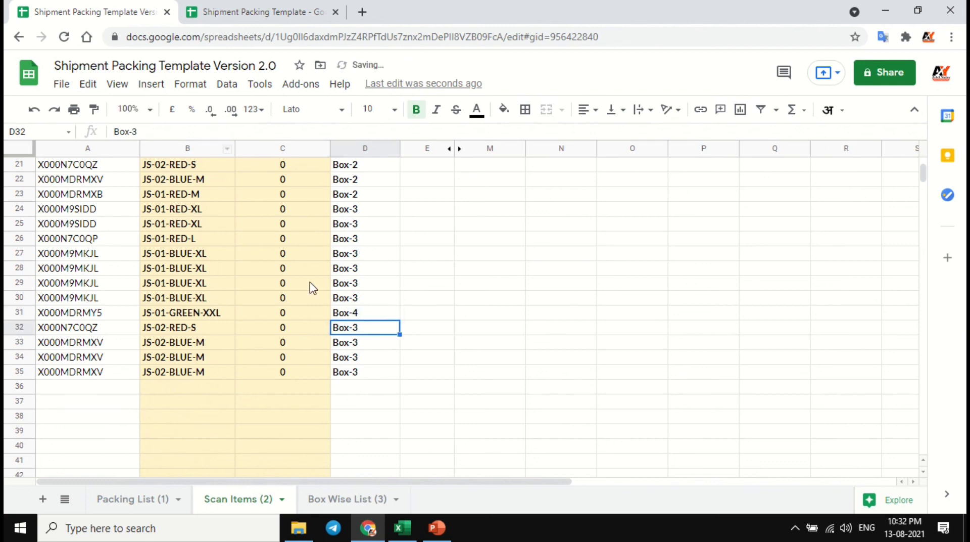
pyautogui.moveTo(362, 316); pyautogui.dragTo(363, 385)
pyautogui.hotkey('ctrl', 'd')
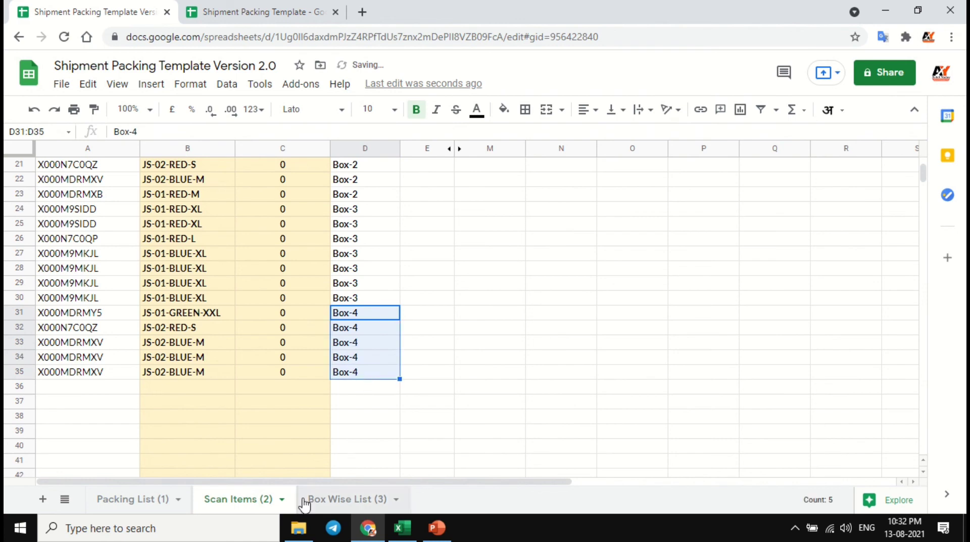
# - Check in the Box Wise List how the rows of Box-1 to Box-4 are grouped and coloured
pyautogui.click(318, 499)
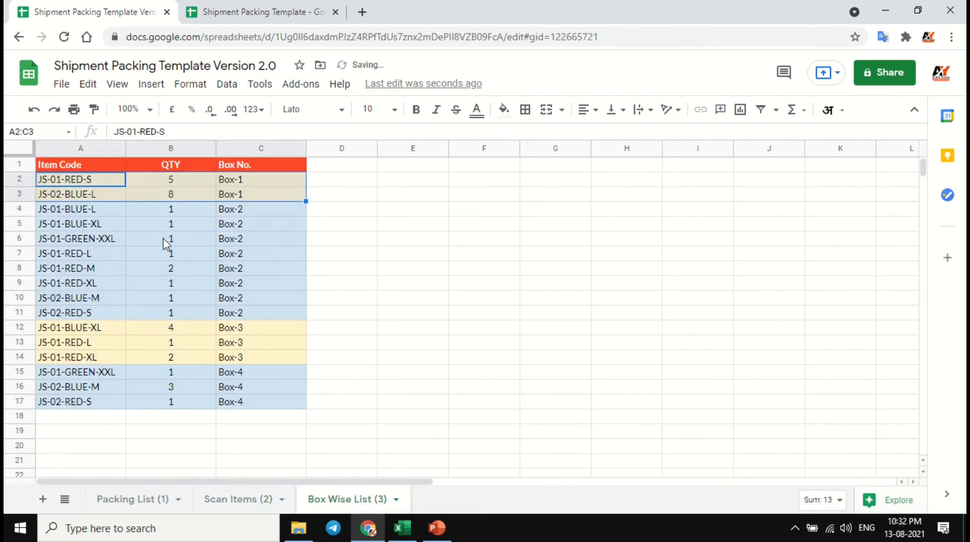
pyautogui.click(247, 185)
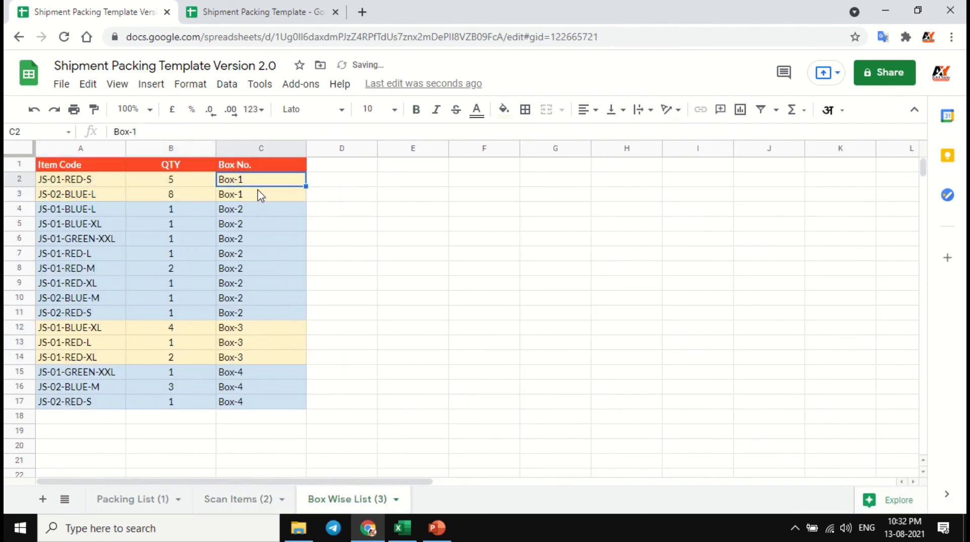
pyautogui.click(260, 213)
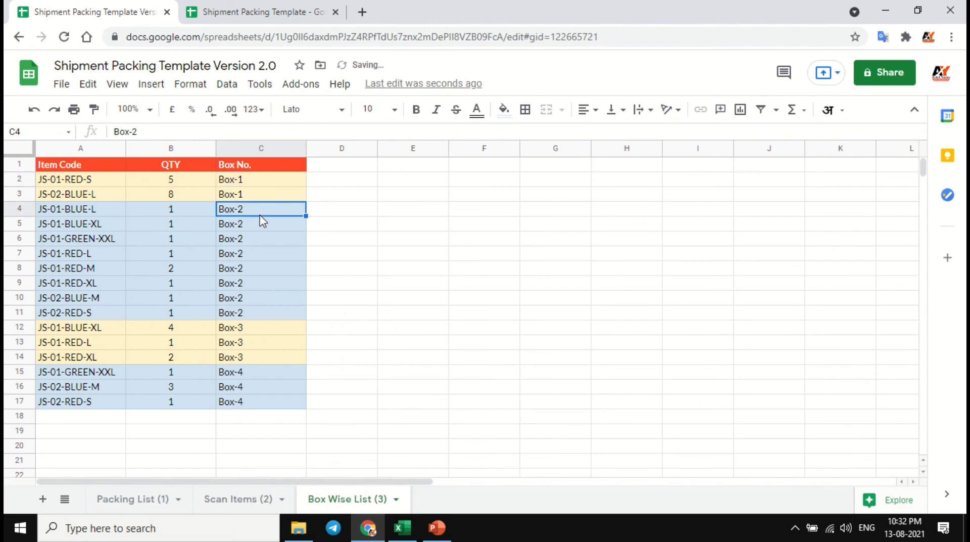
pyautogui.click(268, 327)
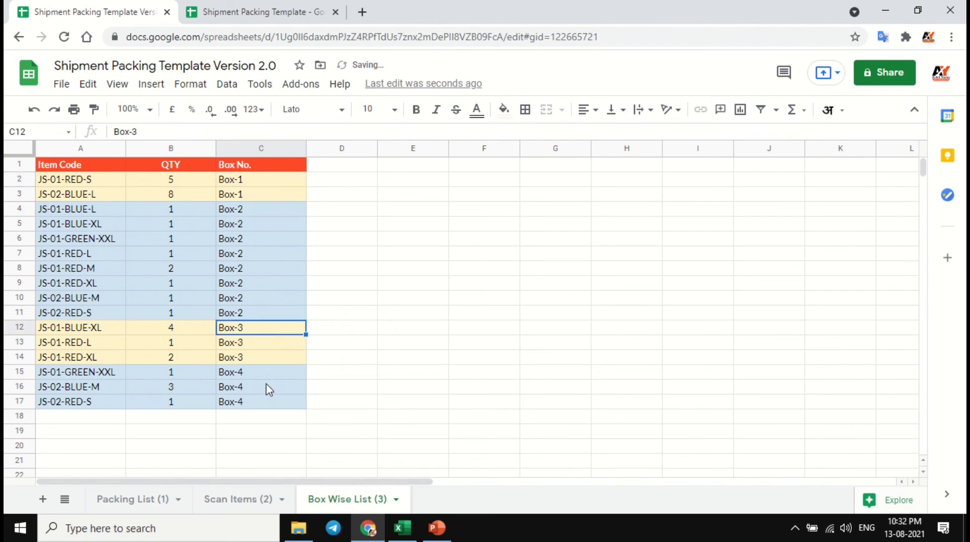
pyautogui.click(264, 197)
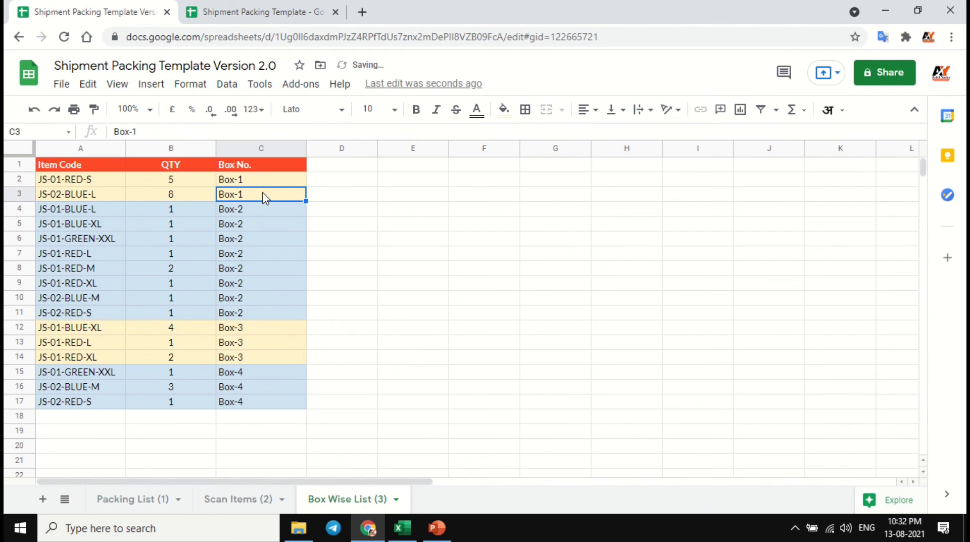
pyautogui.press('Up')
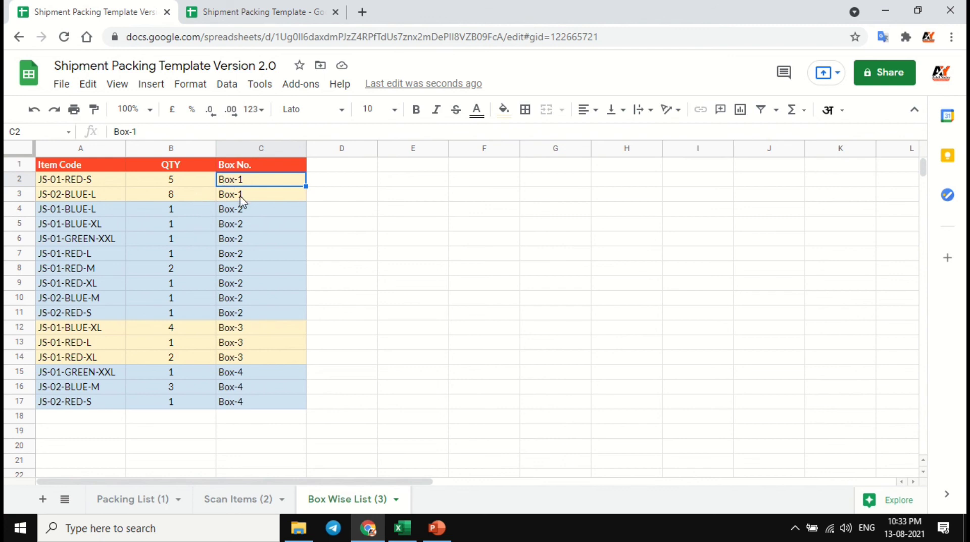
# - Examine the Box-2 block in rows 4 to 11 of the Box Wise List and the box groups below it
pyautogui.click(240, 215)
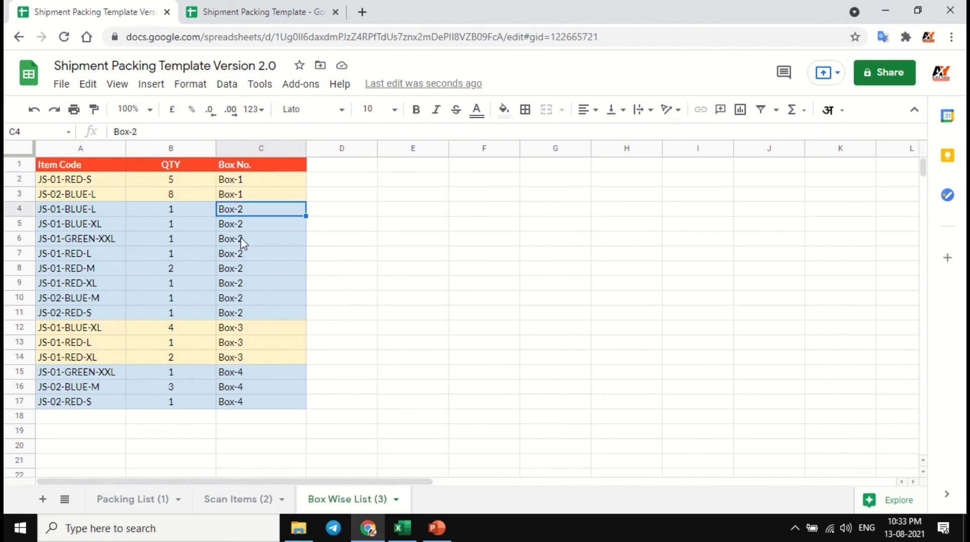
pyautogui.keyDown('shift'); pyautogui.click(251, 317); pyautogui.keyUp('shift')
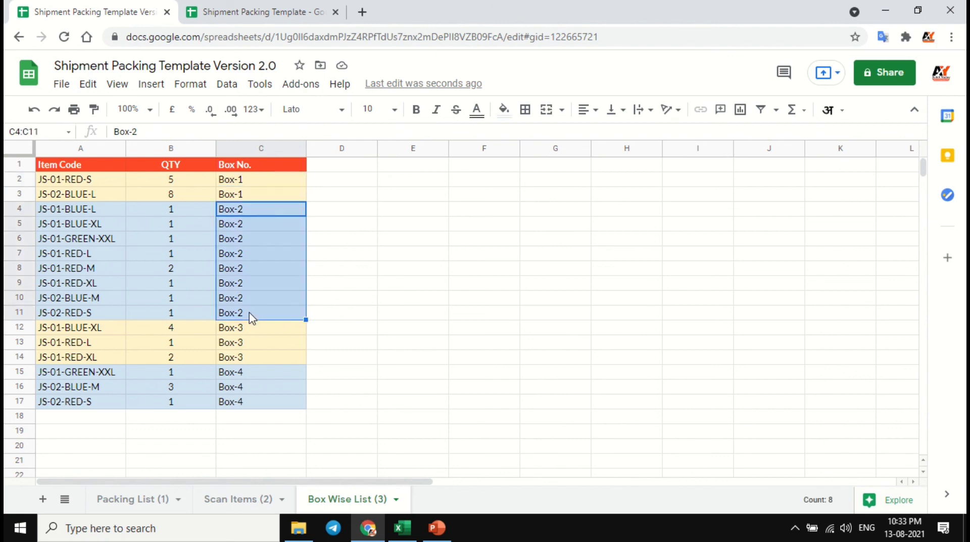
pyautogui.scroll(-2, 251, 319)
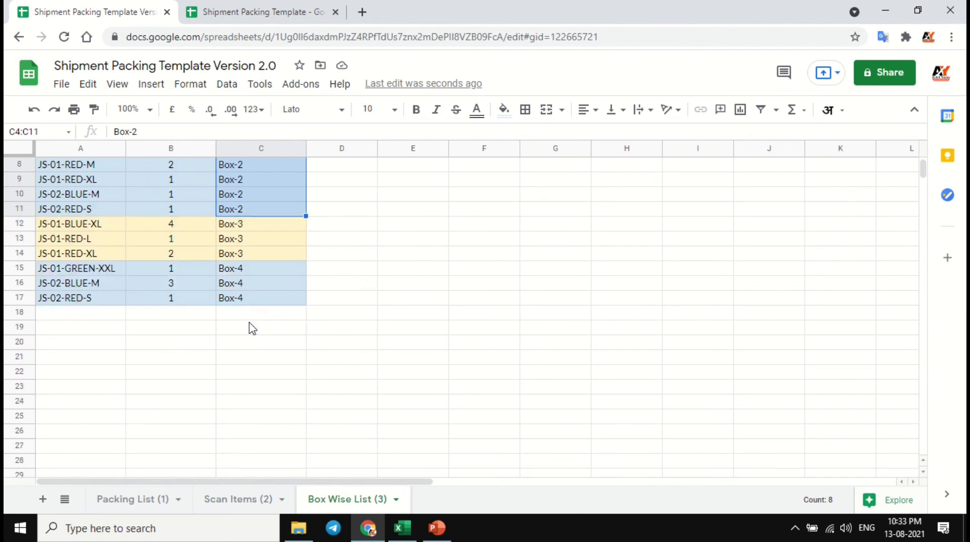
pyautogui.scroll(2, 256, 332)
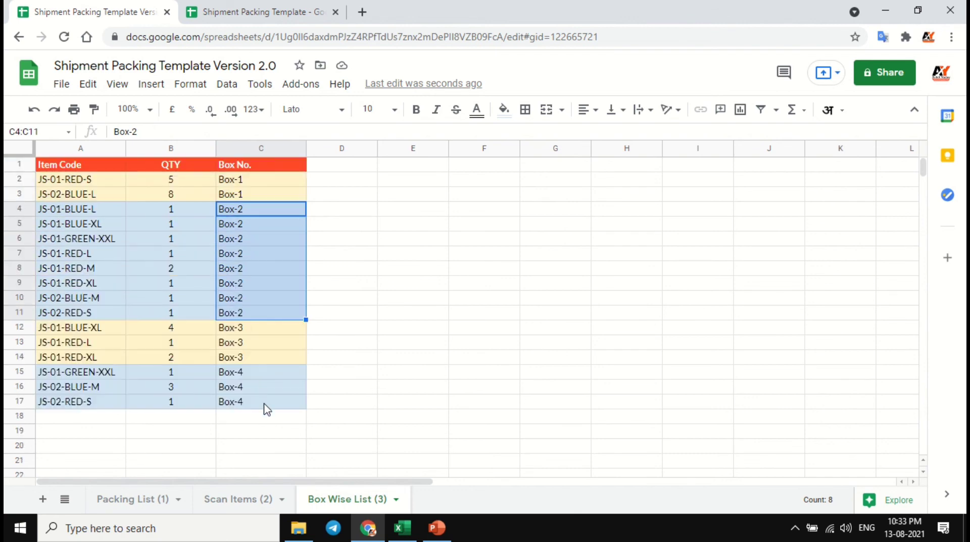
# - Look through the Box No. List in column G of the Packing List sheet, starting from Box-1
pyautogui.click(250, 503)
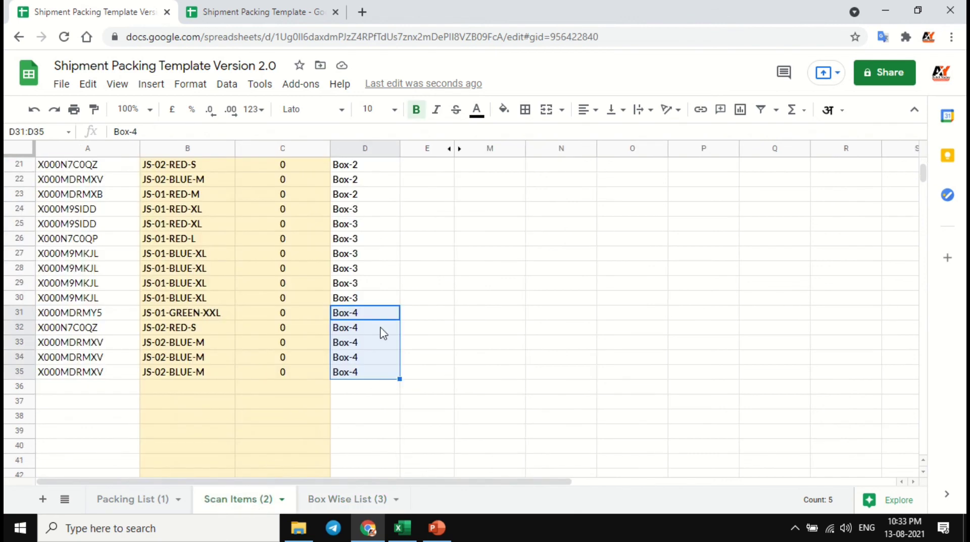
pyautogui.scroll(4, 379, 332)
pyautogui.click(179, 504)
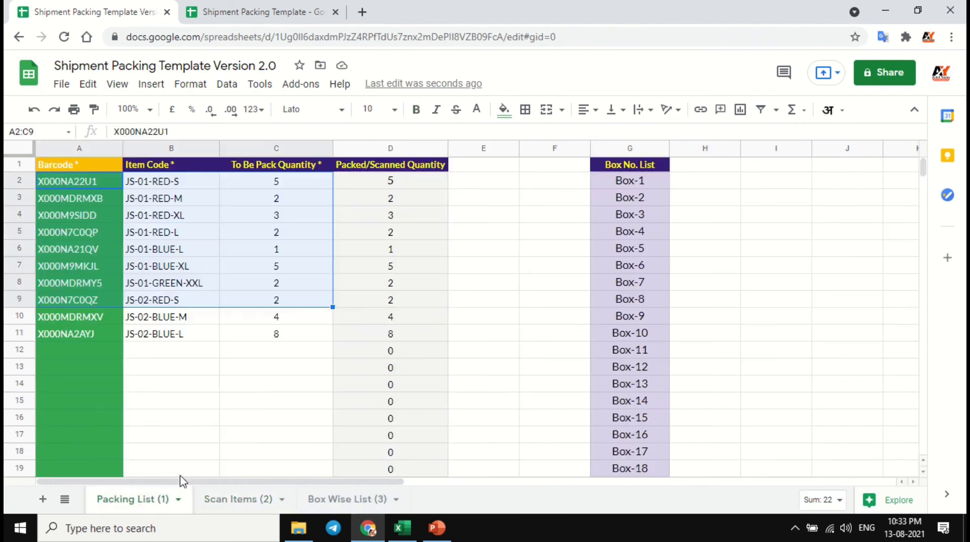
pyautogui.click(644, 185)
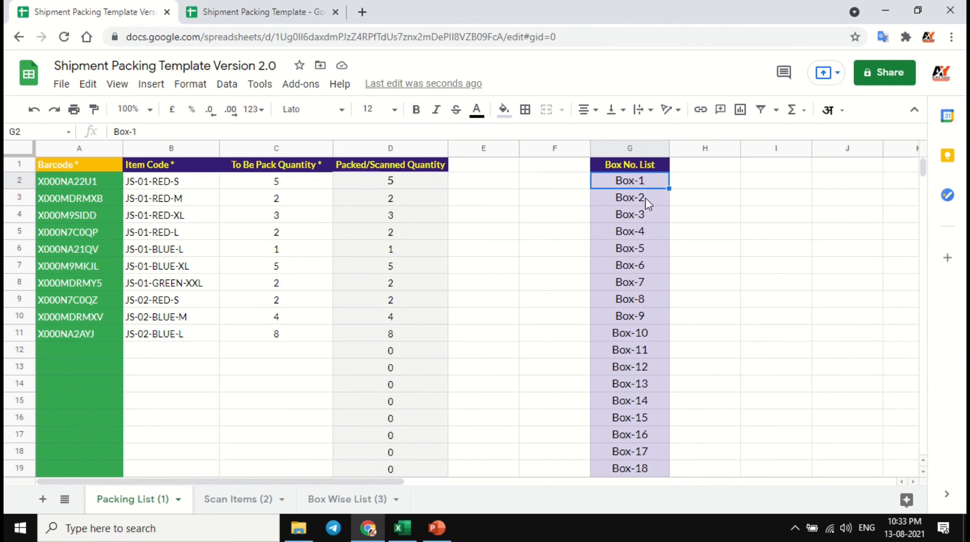
pyautogui.scroll(-13, 645, 198)
pyautogui.scroll(2, 480, 409)
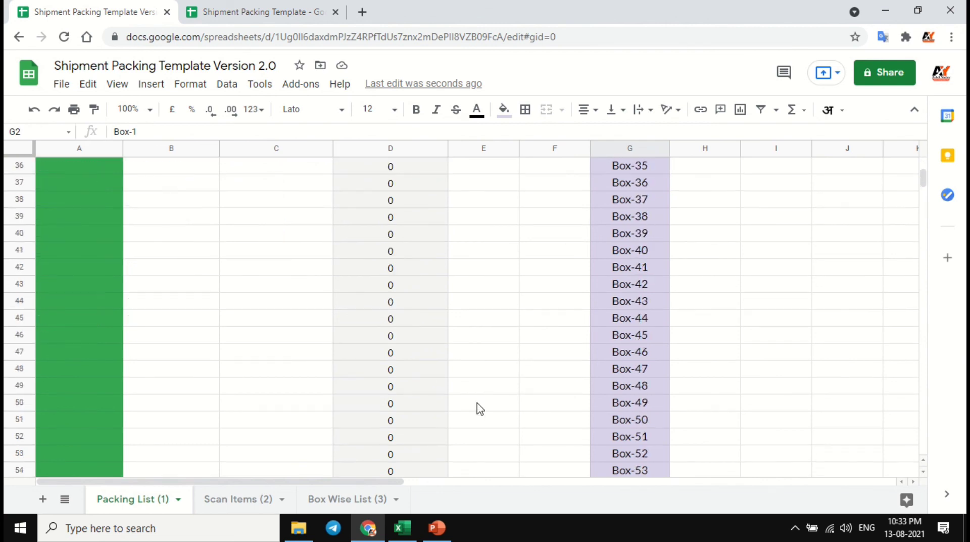
# - Compare the Box-1 entry in cell C2 of the Box Wise List with the Box No. List of the Packing List sheet
pyautogui.click(348, 499)
pyautogui.click(260, 177)
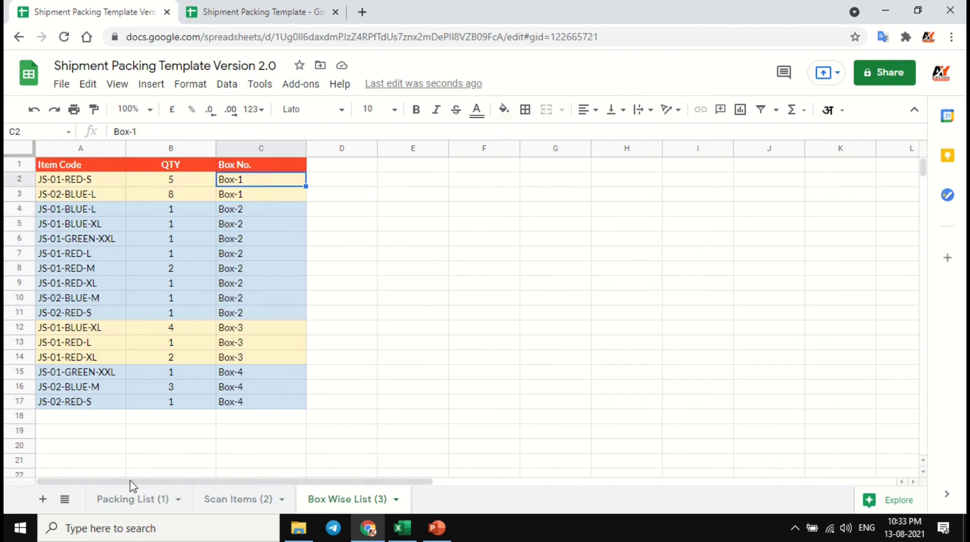
pyautogui.click(132, 499)
pyautogui.scroll(9, 656, 213)
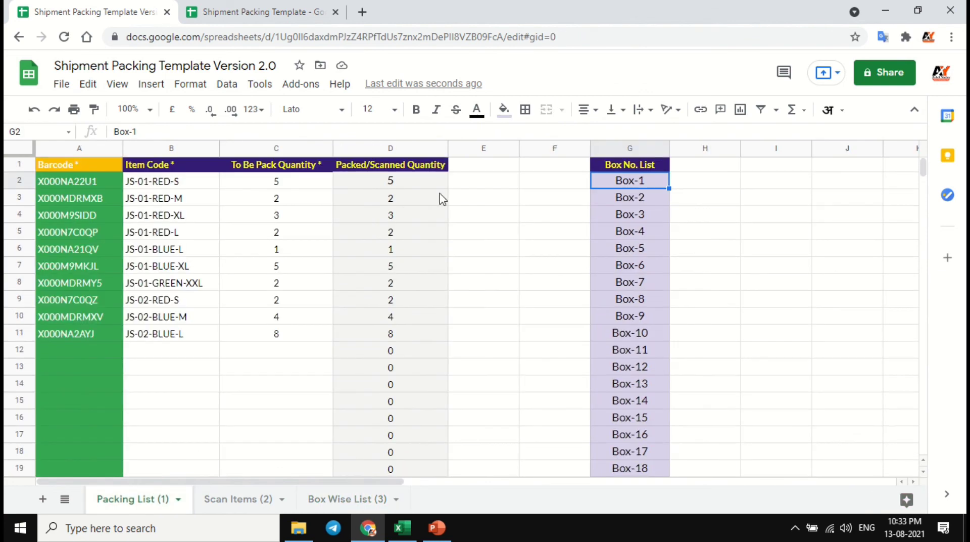
# - Rename the first entry of the Box No. List in cell G2 as Box1 and check the Box Wise List
pyautogui.click(133, 131)
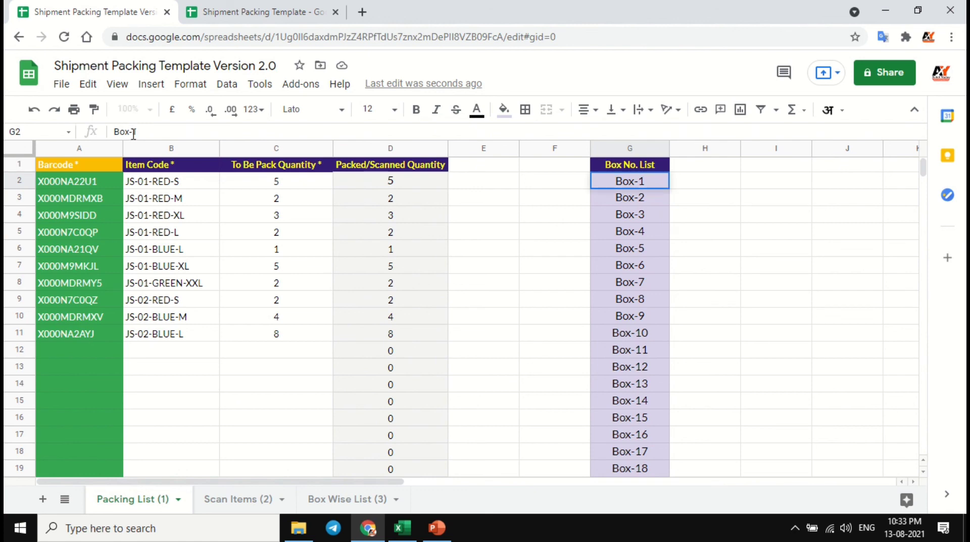
pyautogui.press('BackSpace')
pyautogui.press('Return')
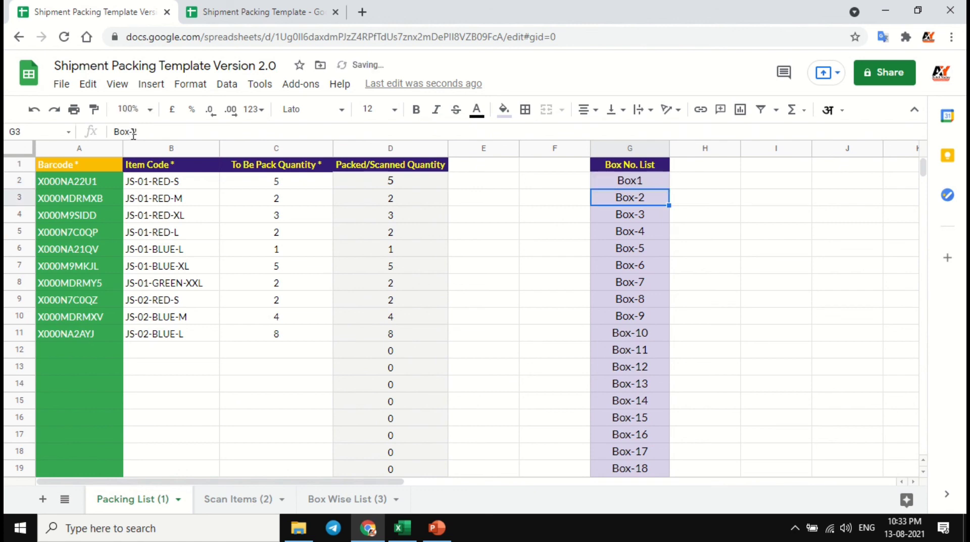
pyautogui.click(354, 499)
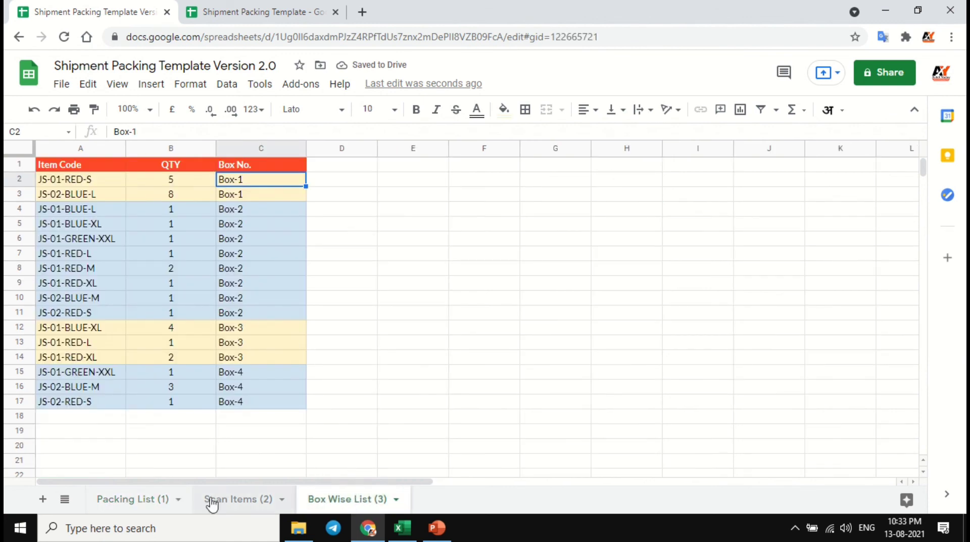
# - Restore the first entry of the Box No. List in the Packing List sheet to Box-1
pyautogui.click(127, 500)
pyautogui.click(651, 180)
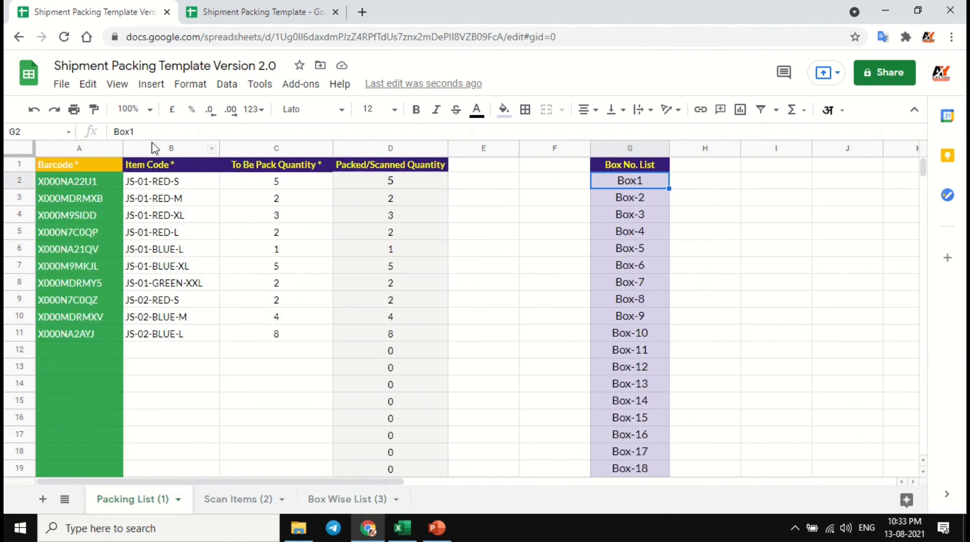
pyautogui.click(131, 131)
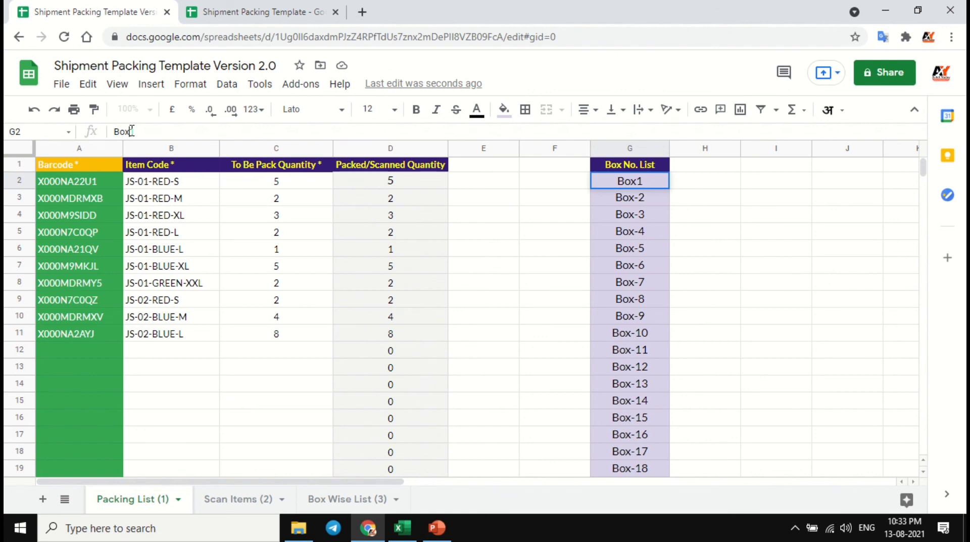
pyautogui.write('-')
pyautogui.press('Return')
# - Try adding Box-101 below Box-100 in cell G102 of the Box No. List, and clear that cell again
pyautogui.hotkey('ctrl', 'Down')
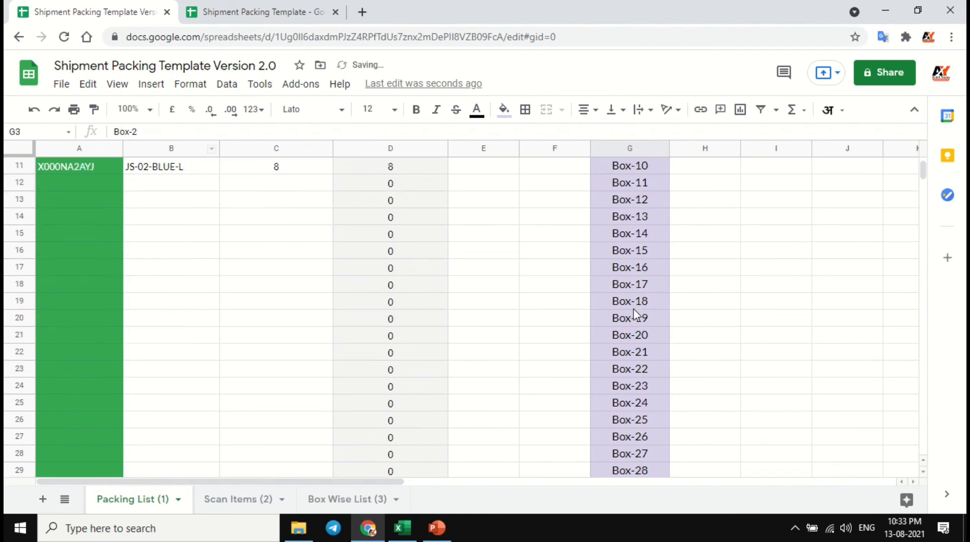
pyautogui.scroll(-5, 633, 321)
pyautogui.click(636, 222)
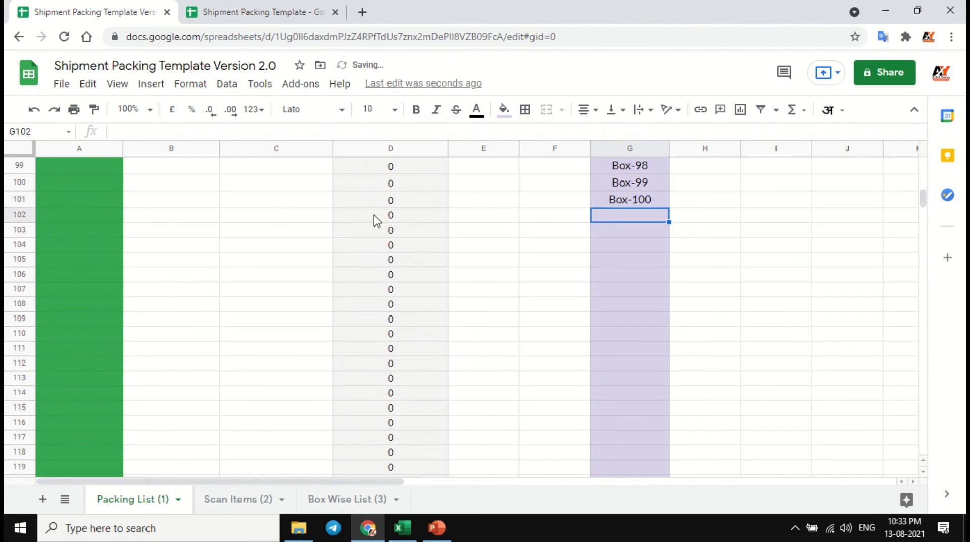
pyautogui.hotkey('ctrl', 'd')
pyautogui.write('101')
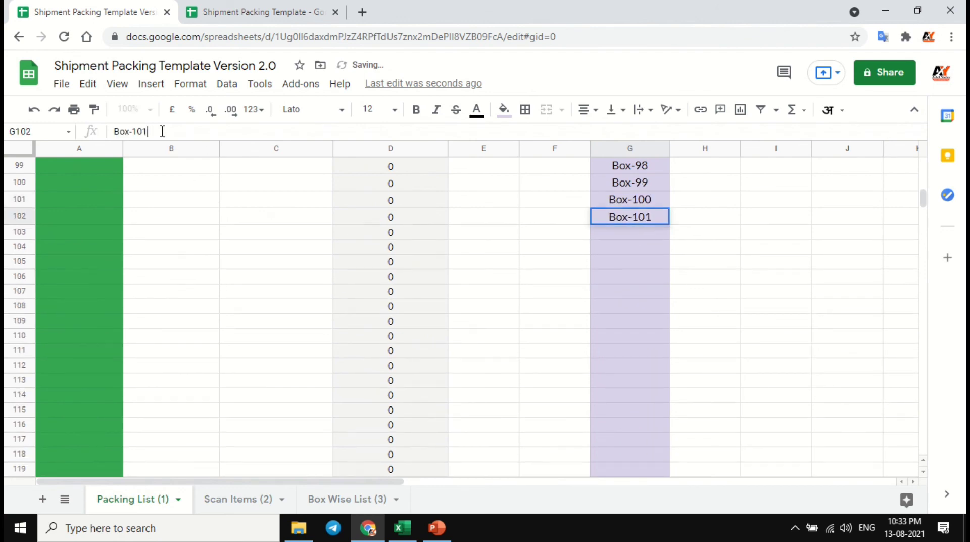
pyautogui.press('Return')
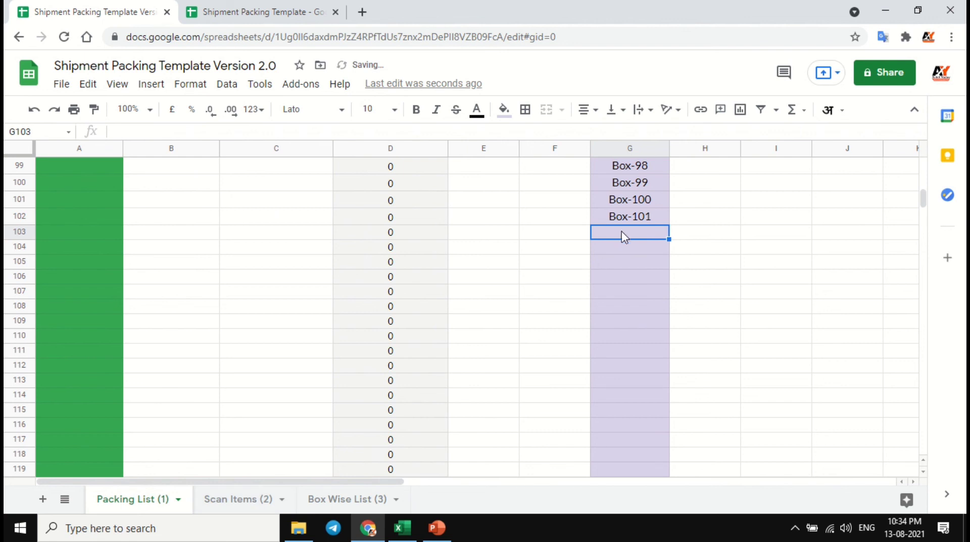
pyautogui.click(635, 217)
pyautogui.press('Delete')
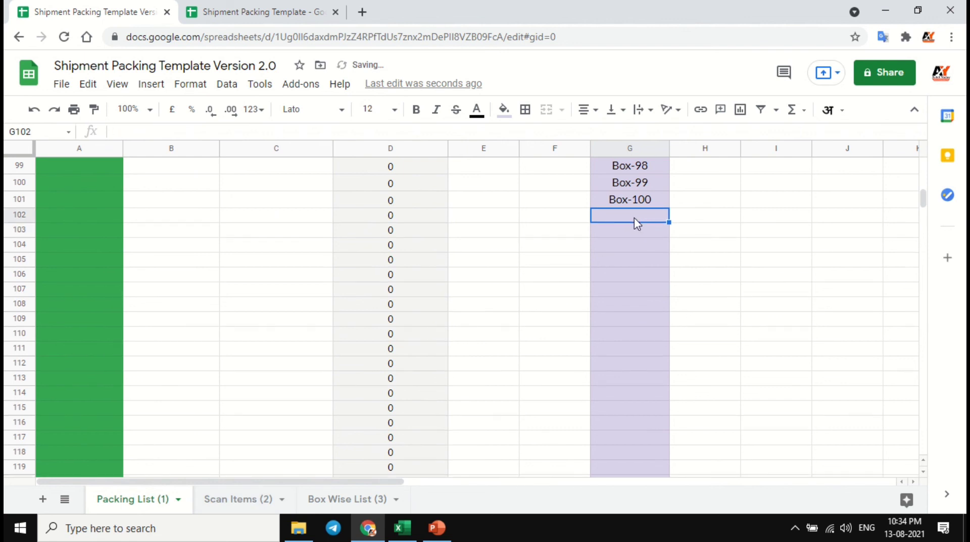
# - Highlight the Packing List's barcodes, item codes and quantities in A2:C11, followed by the whole Box No. List column
pyautogui.hotkey('ctrl', 'Up')
pyautogui.hotkey('ctrl', 'Left')
pyautogui.hotkey('ctrl', 'Left')
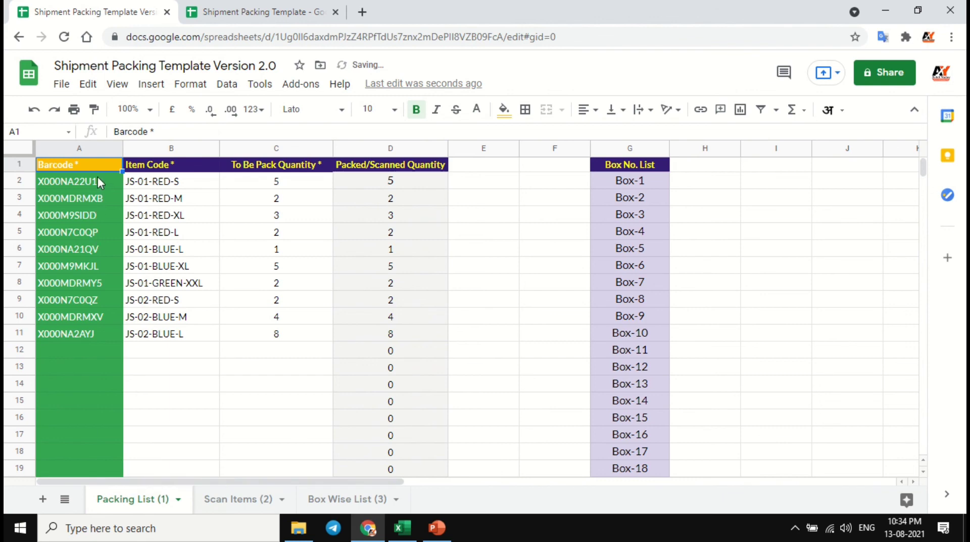
pyautogui.moveTo(101, 183); pyautogui.dragTo(275, 333)
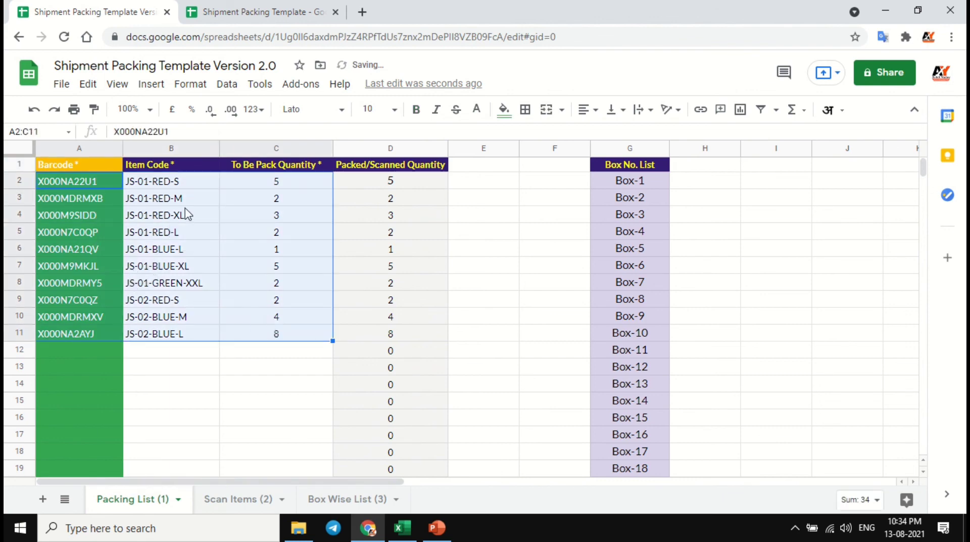
pyautogui.click(632, 149)
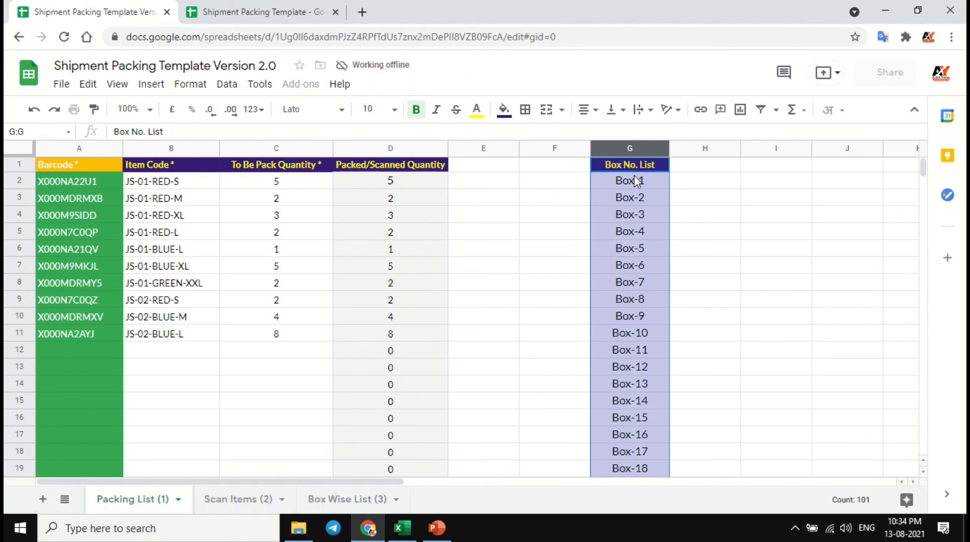
# - Look through the scanned barcodes, item codes and Need More QTY values in the Scan Items sheet from row 2 downward
pyautogui.click(243, 500)
pyautogui.click(102, 189)
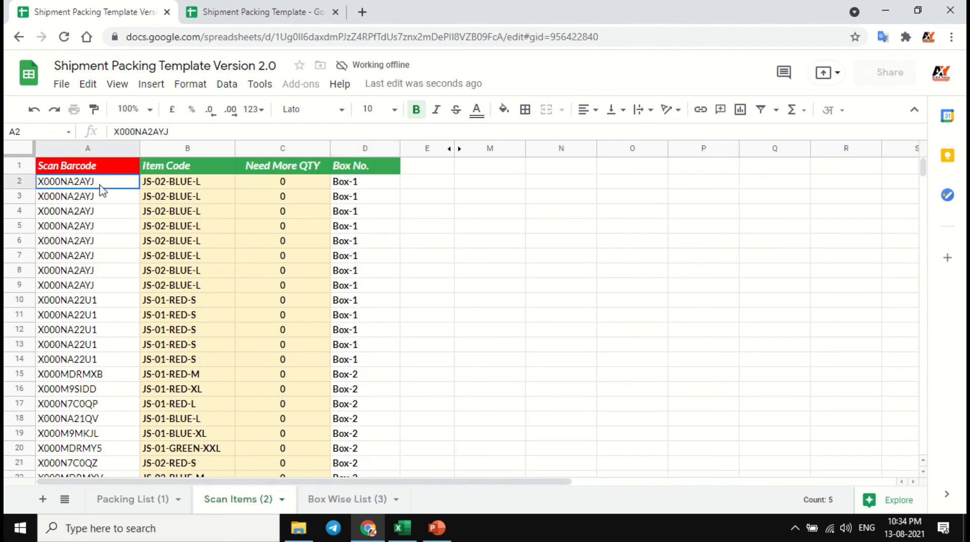
pyautogui.scroll(-7, 105, 207)
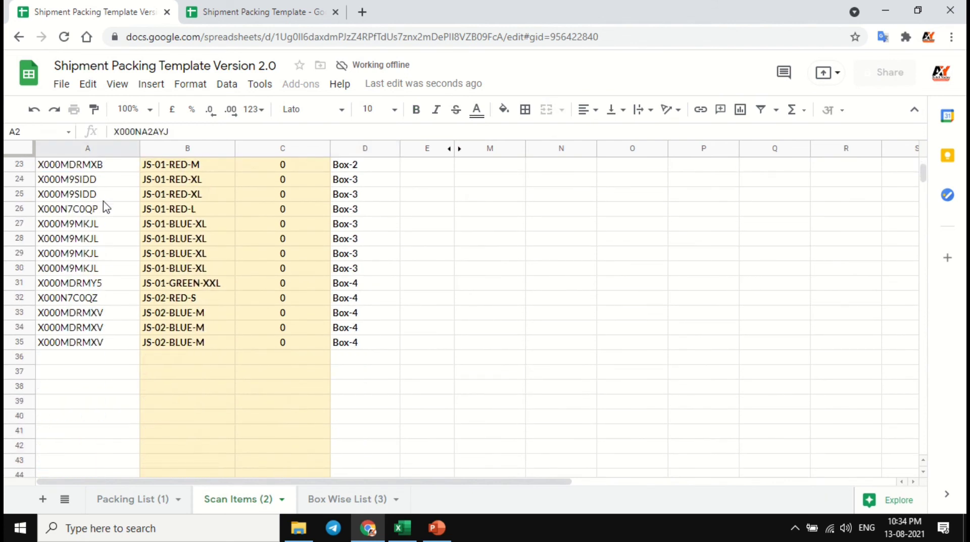
pyautogui.scroll(-3, 105, 206)
pyautogui.scroll(10, 104, 206)
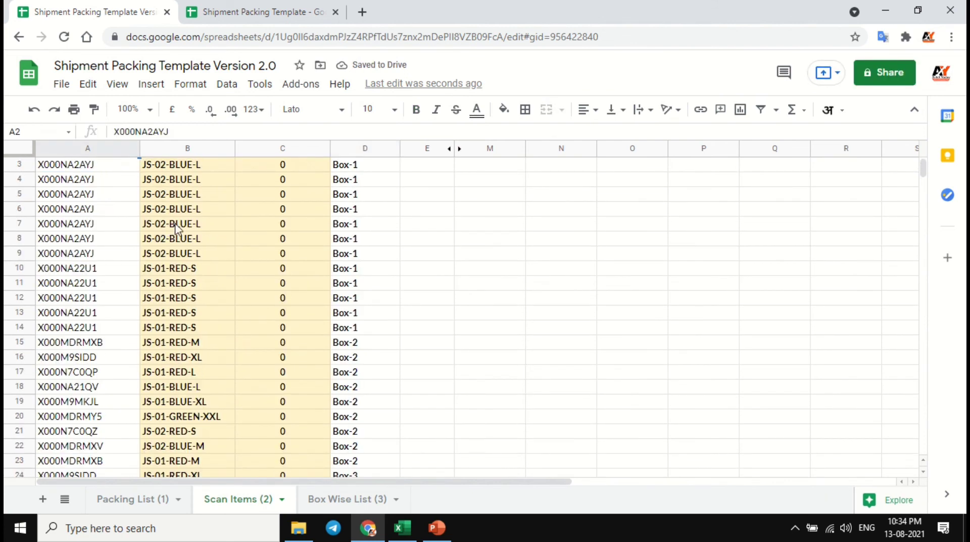
pyautogui.scroll(1, 187, 226)
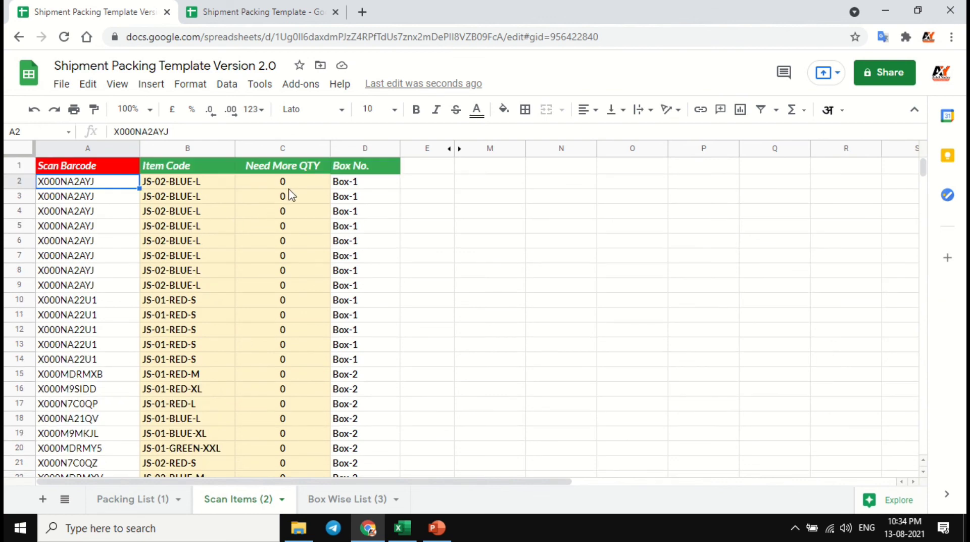
pyautogui.scroll(-7, 295, 275)
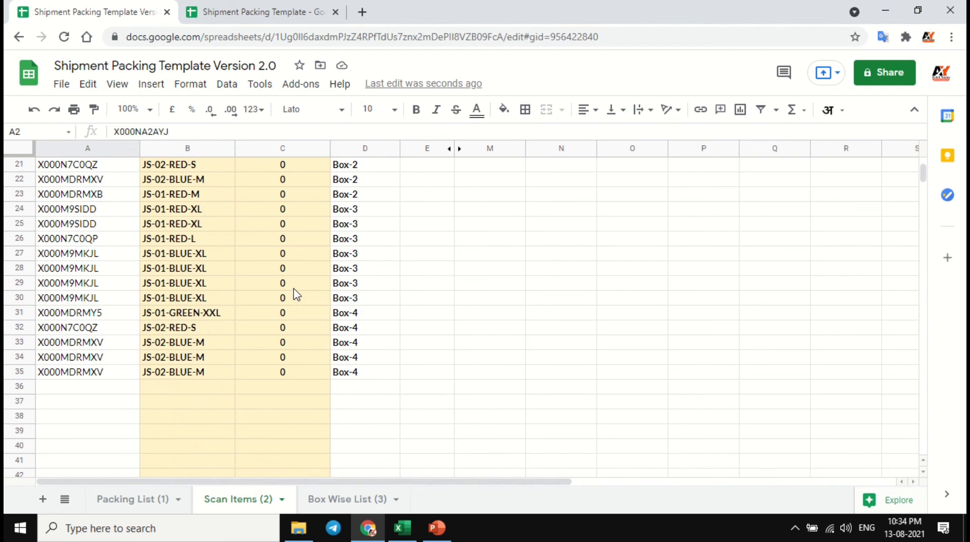
pyautogui.scroll(7, 326, 323)
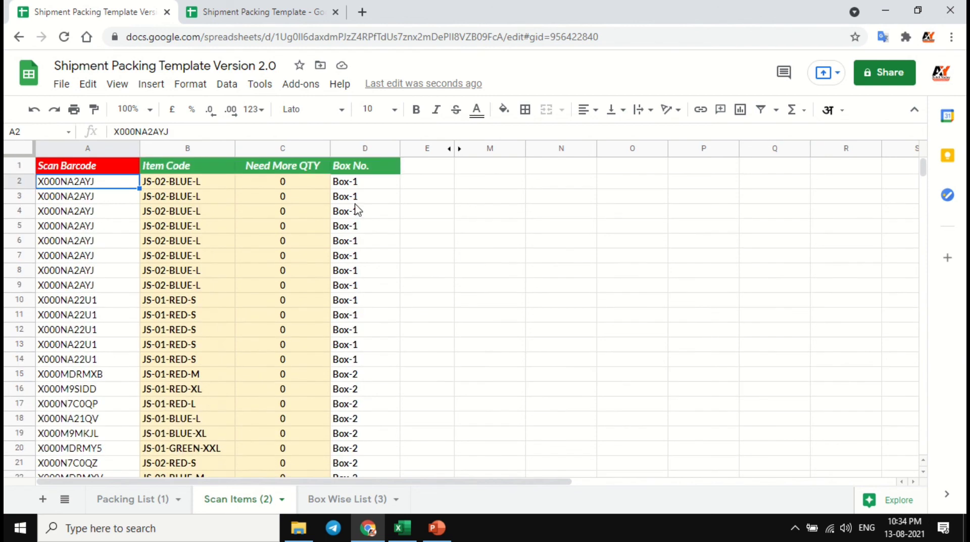
# - Match the scanned barcodes in the first rows of Scan Items with their item codes and Box No. entries
pyautogui.click(364, 183)
pyautogui.moveTo(364, 184); pyautogui.dragTo(372, 296)
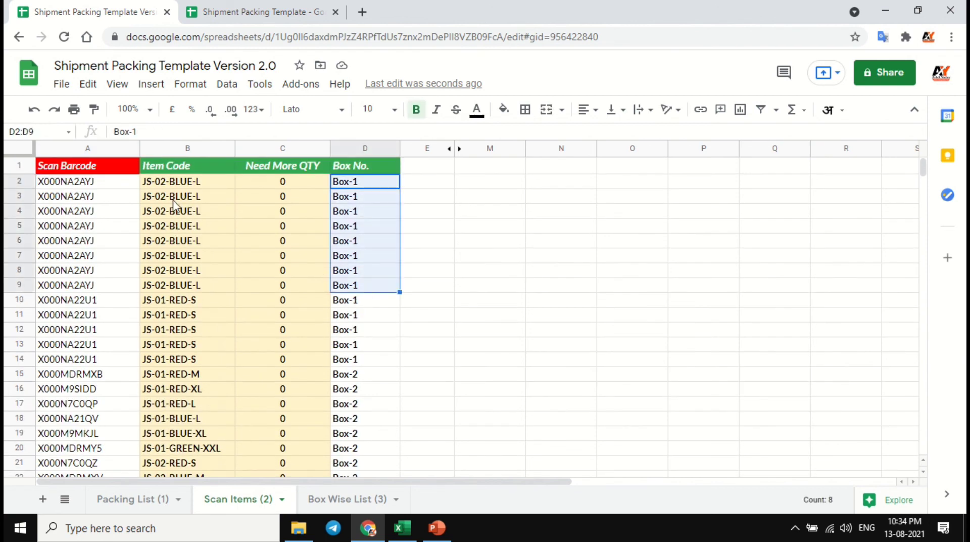
pyautogui.moveTo(202, 182); pyautogui.dragTo(283, 374)
pyautogui.click(104, 186)
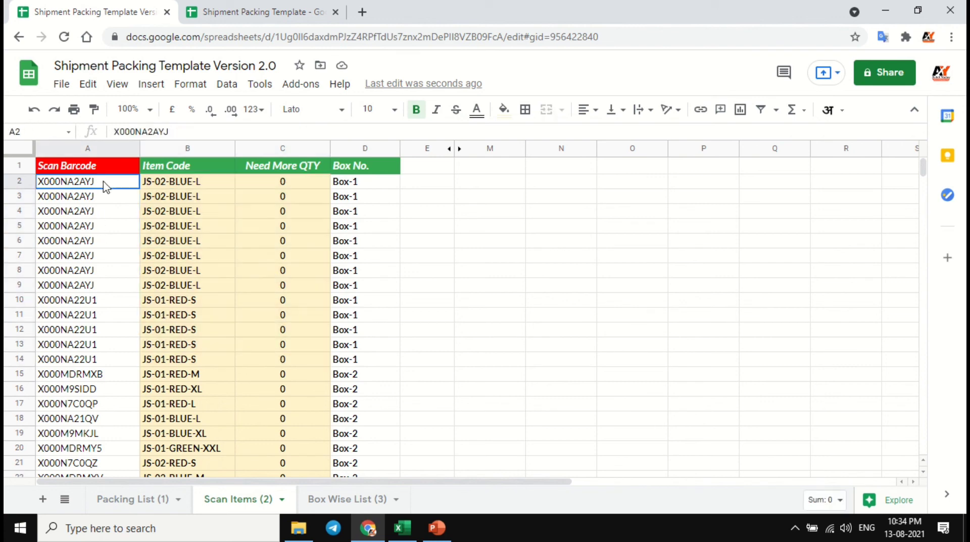
pyautogui.moveTo(104, 188); pyautogui.dragTo(106, 348)
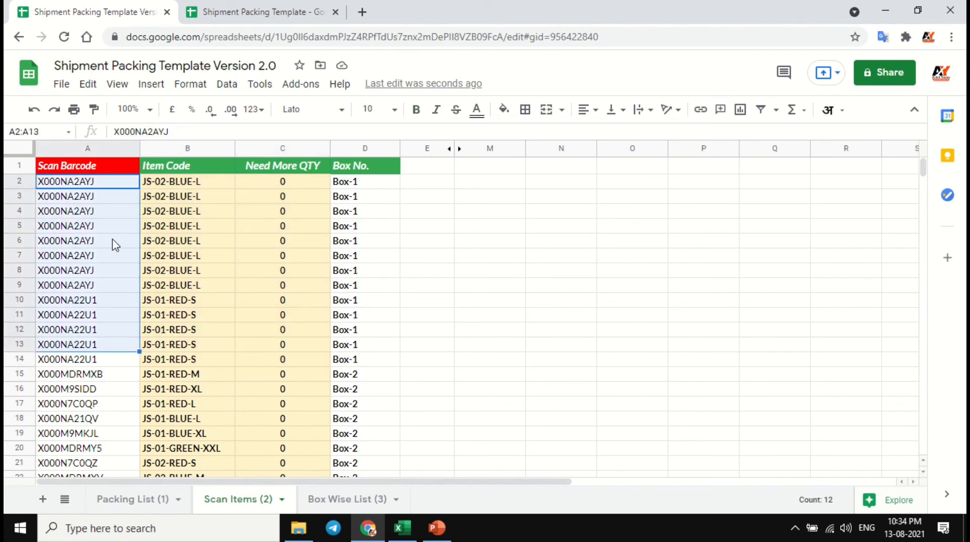
pyautogui.click(112, 185)
pyautogui.click(371, 186)
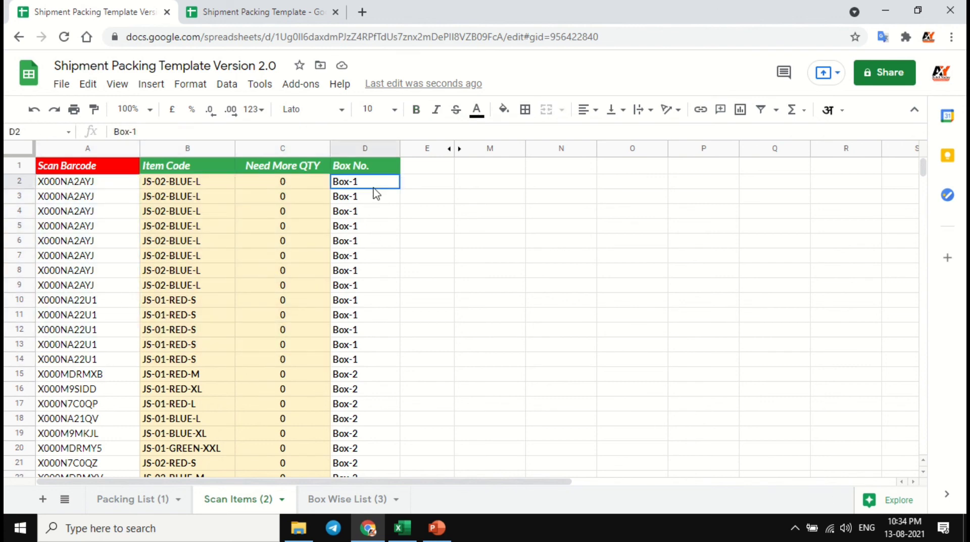
pyautogui.click(100, 197)
pyautogui.click(352, 199)
pyautogui.click(72, 212)
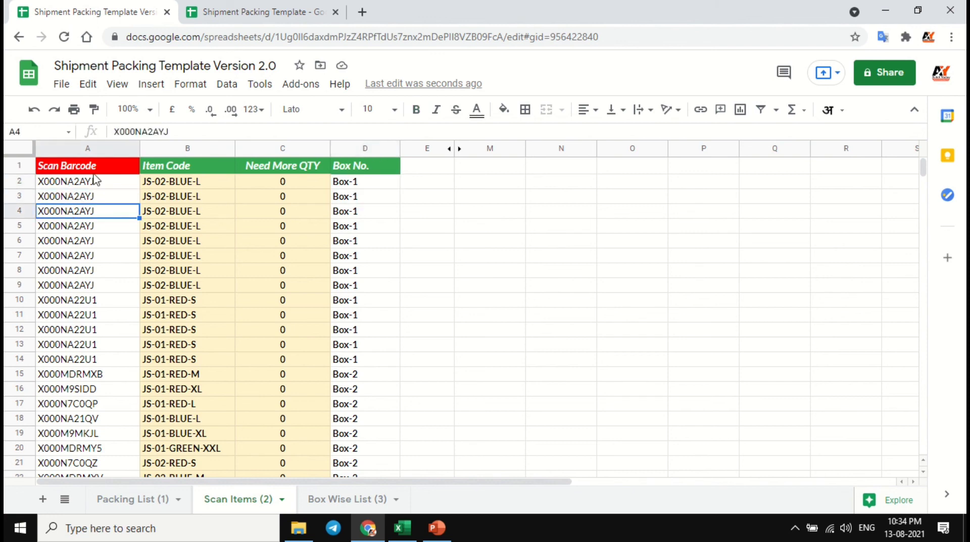
# - Review the filled cells of the Scan Barcode and Box No. columns, the two input columns of Scan Items
pyautogui.moveTo(86, 165); pyautogui.dragTo(97, 348)
pyautogui.moveTo(106, 183); pyautogui.dragTo(90, 469)
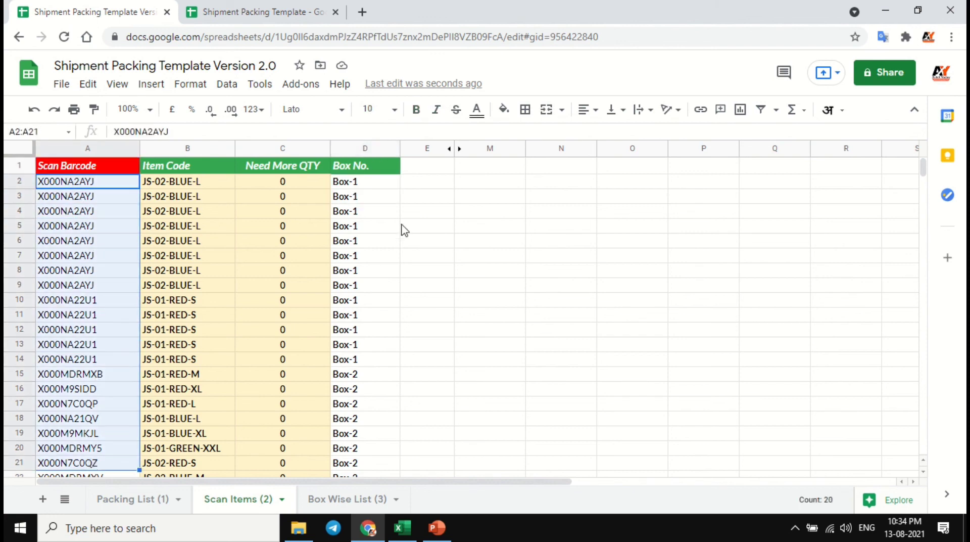
pyautogui.click(383, 183)
pyautogui.moveTo(382, 191); pyautogui.dragTo(365, 405)
pyautogui.scroll(-3, 263, 323)
pyautogui.click(308, 273)
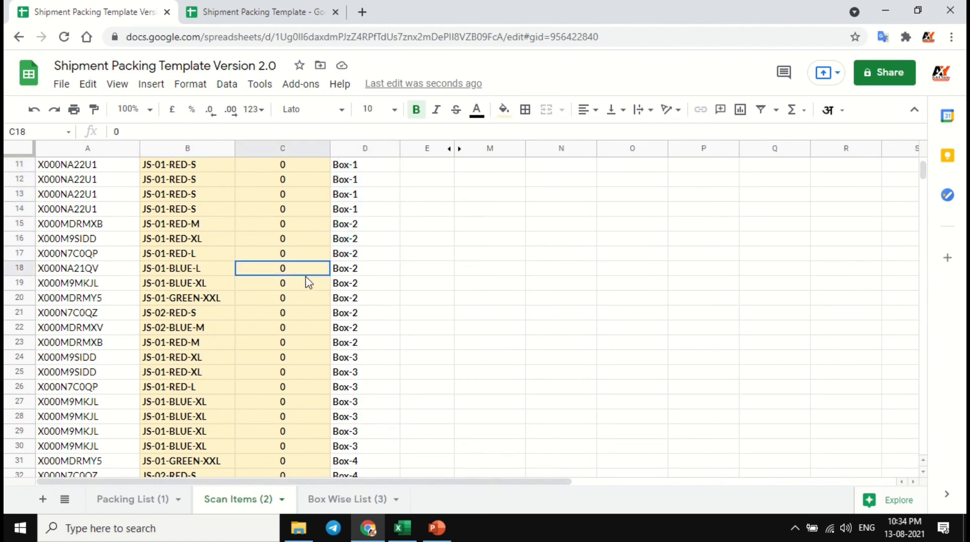
# - Highlight the Item Code and Need More QTY columns of Scan Items and select the first empty barcode cell, A36
pyautogui.click(204, 148)
pyautogui.keyDown('shift'); pyautogui.click(266, 148); pyautogui.keyUp('shift')
pyautogui.scroll(-4, 252, 305)
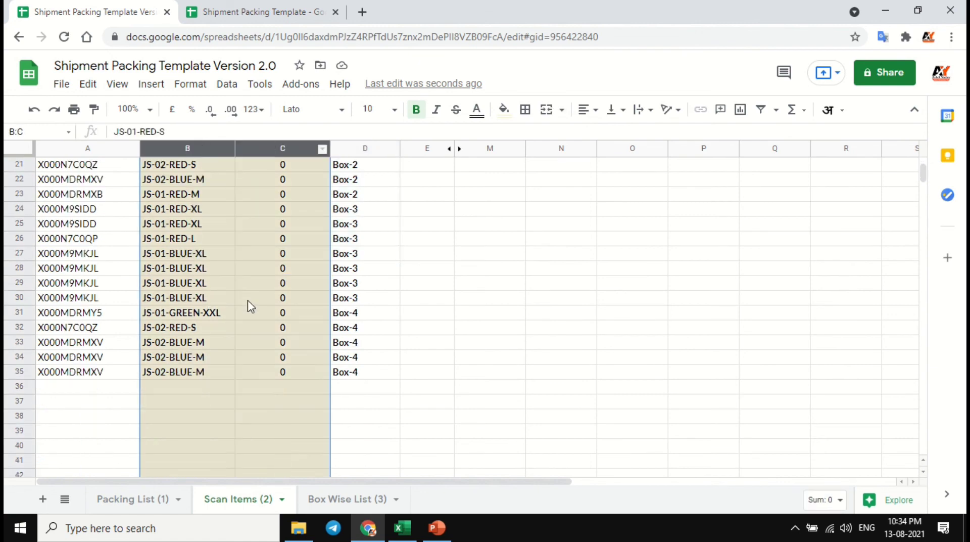
pyautogui.scroll(-1, 202, 361)
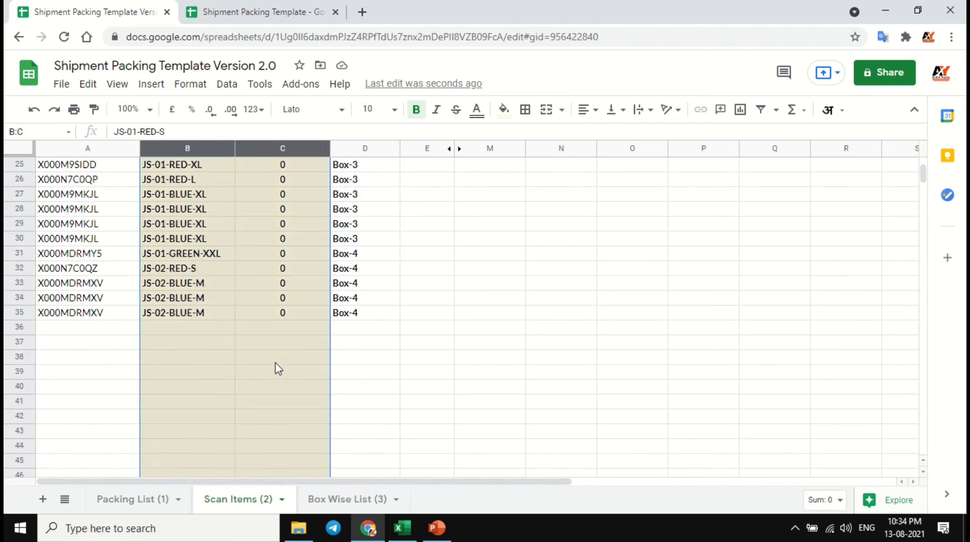
pyautogui.click(112, 329)
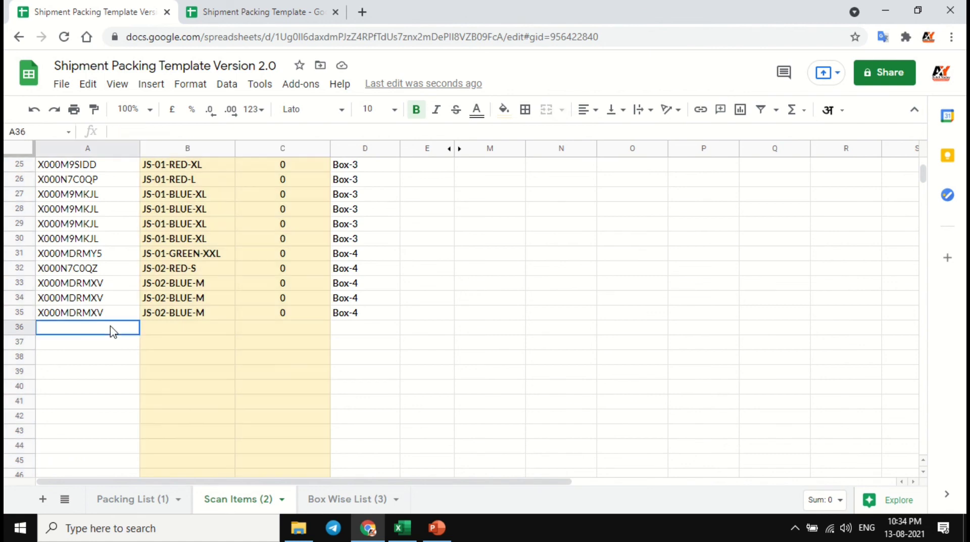
# - Inspect the QUERY formula in cell A1 and the header row of the Box Wise List
pyautogui.click(342, 502)
pyautogui.click(104, 171)
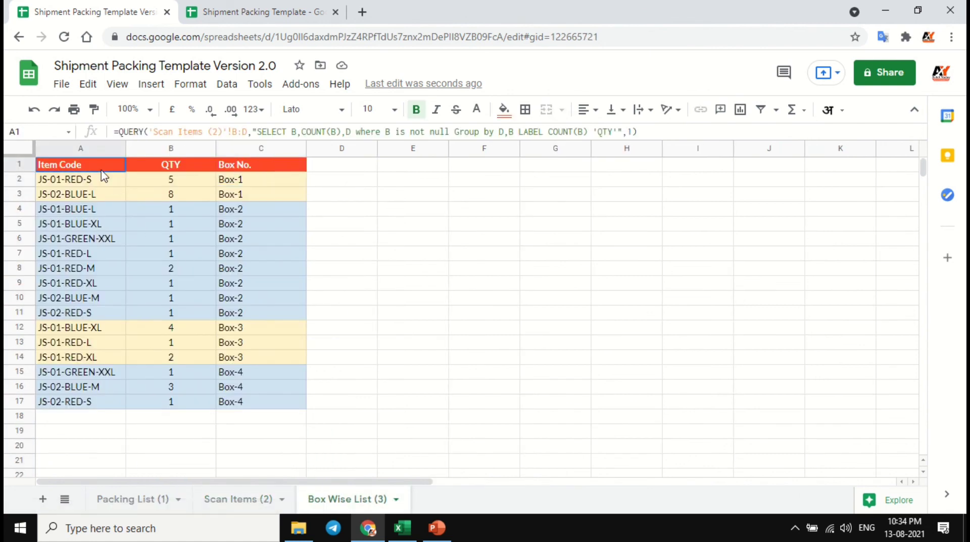
pyautogui.click(113, 183)
pyautogui.click(113, 165)
pyautogui.click(20, 164)
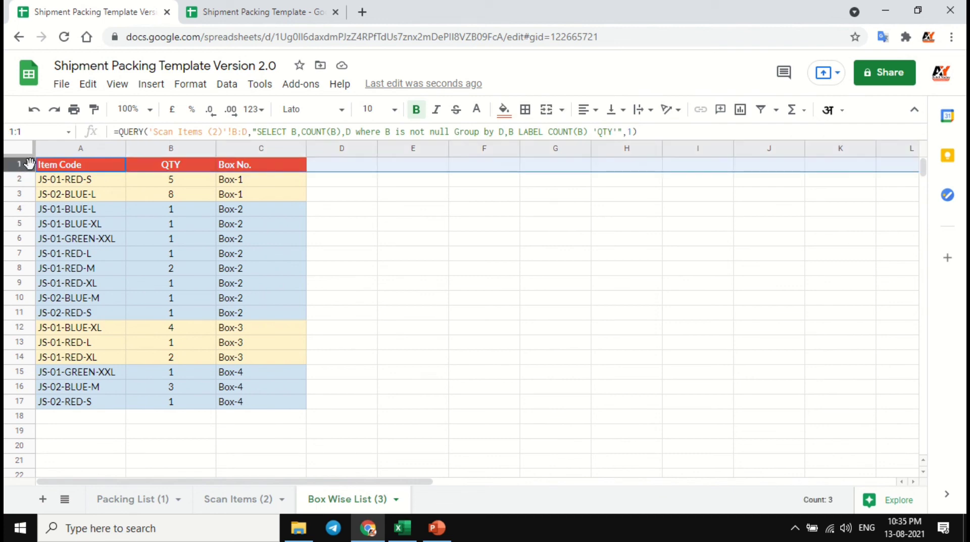
pyautogui.click(92, 184)
pyautogui.press('Up')
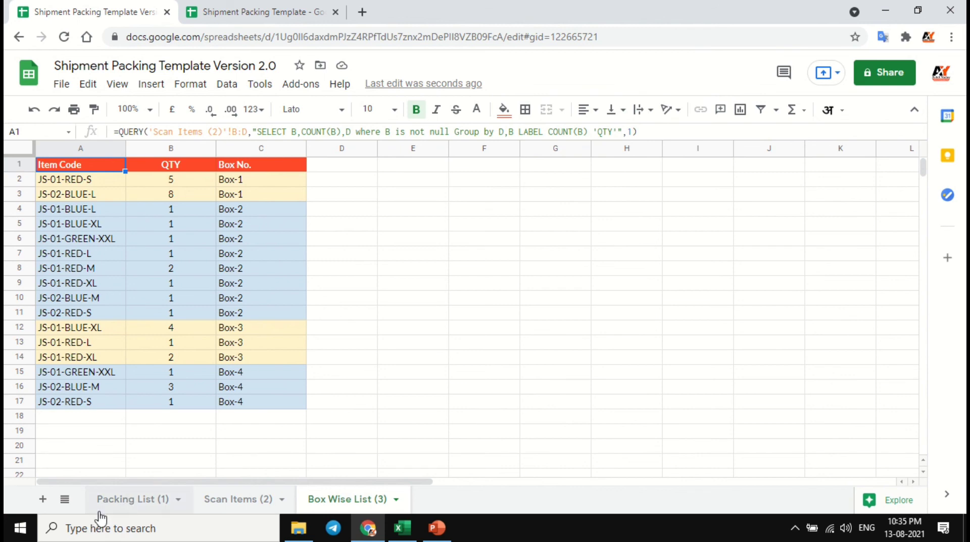
# - Revisit the Packing List and Scan Items sheets and review the Packing List's Barcode column from A1 to A11
pyautogui.click(121, 507)
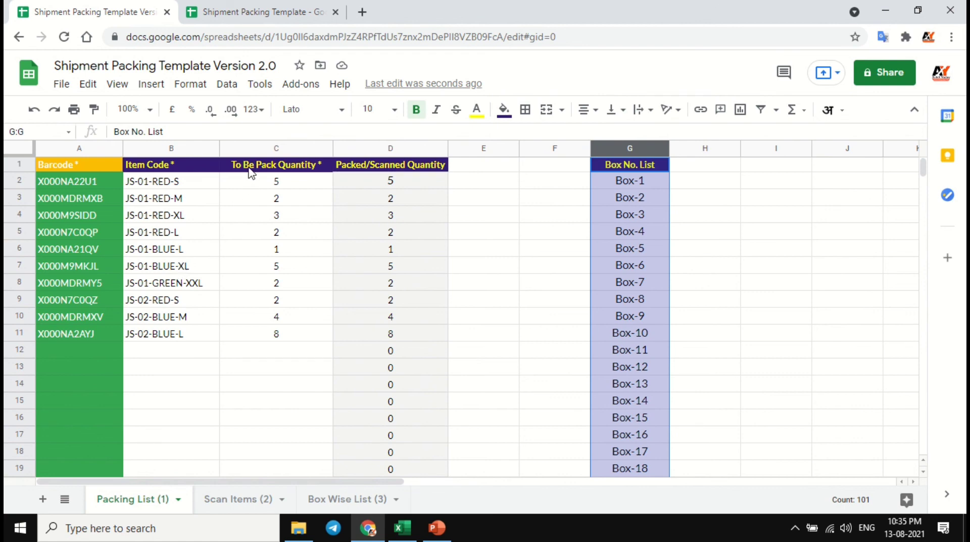
pyautogui.click(241, 500)
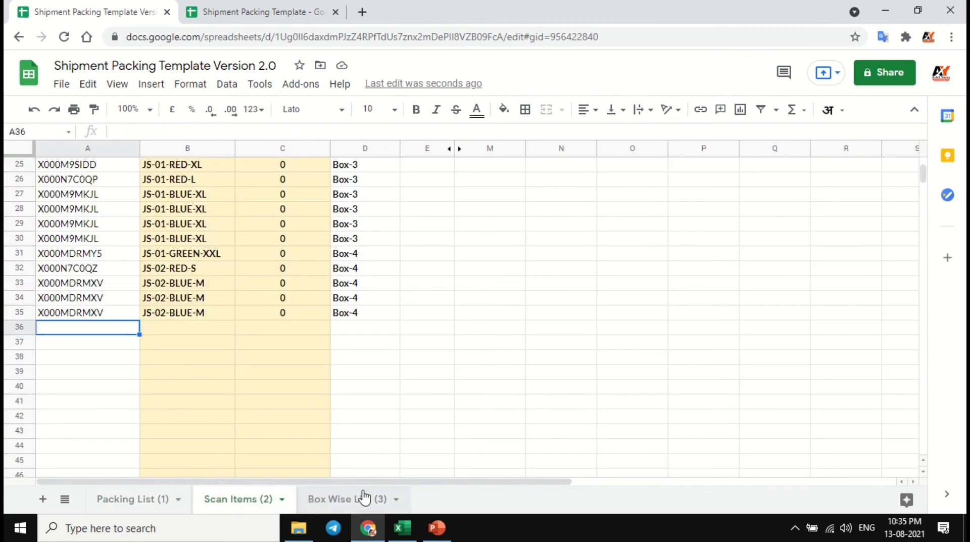
pyautogui.click(161, 500)
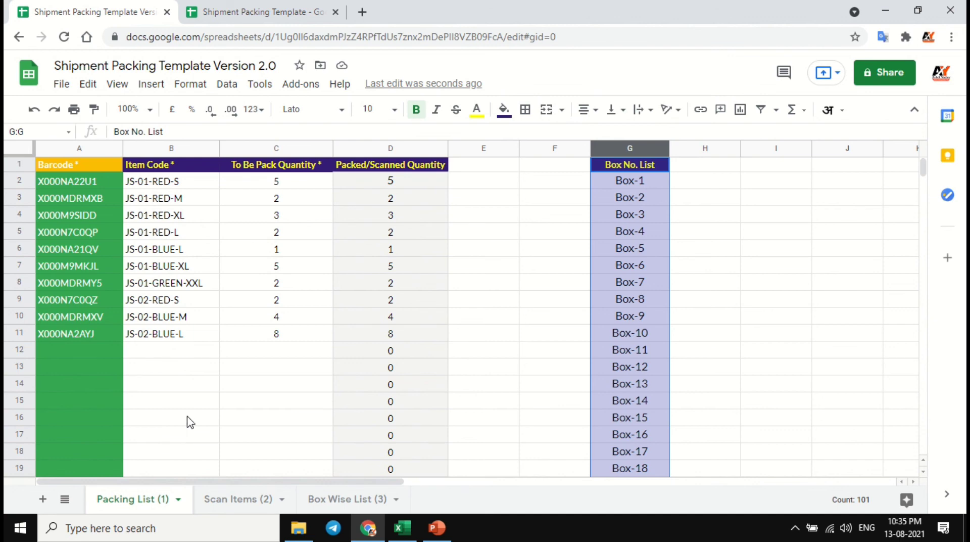
pyautogui.click(95, 183)
pyautogui.click(98, 167)
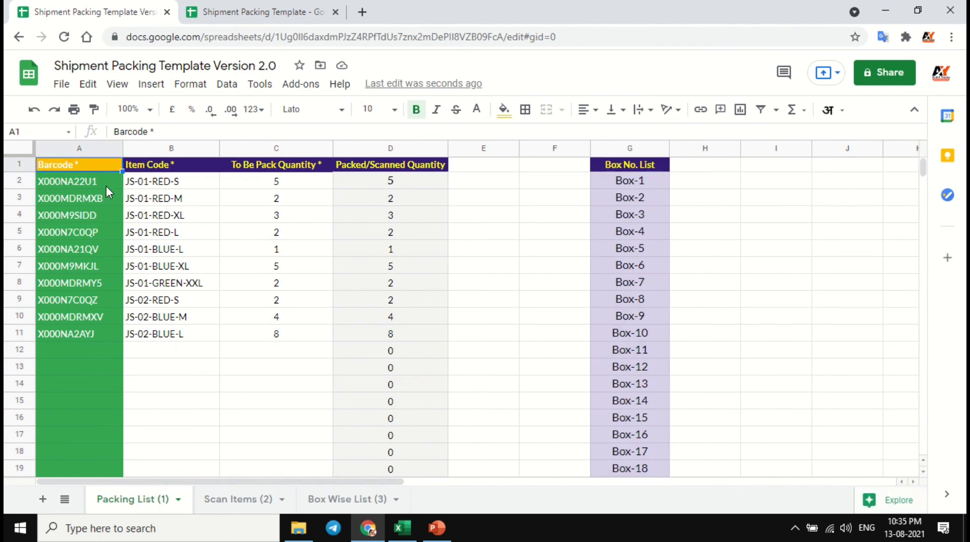
pyautogui.click(105, 186)
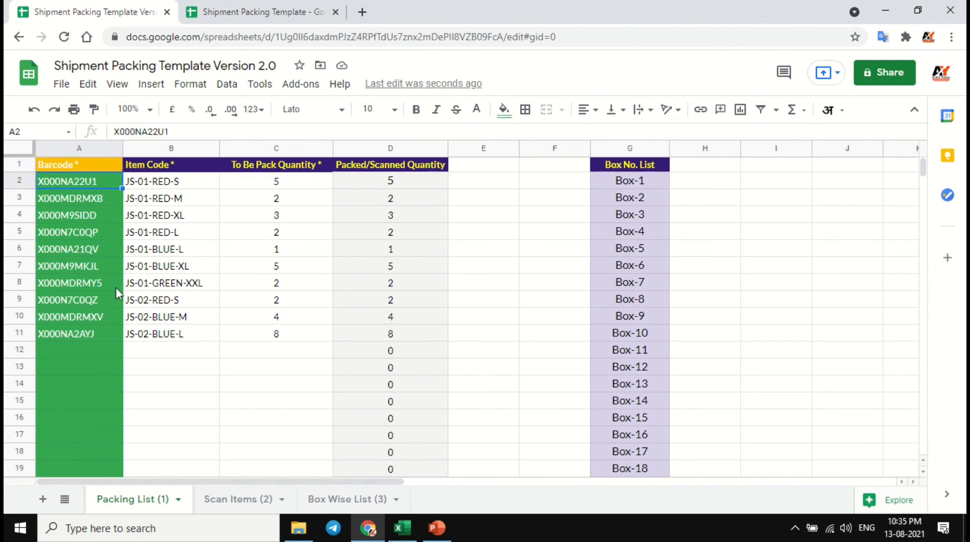
pyautogui.click(114, 335)
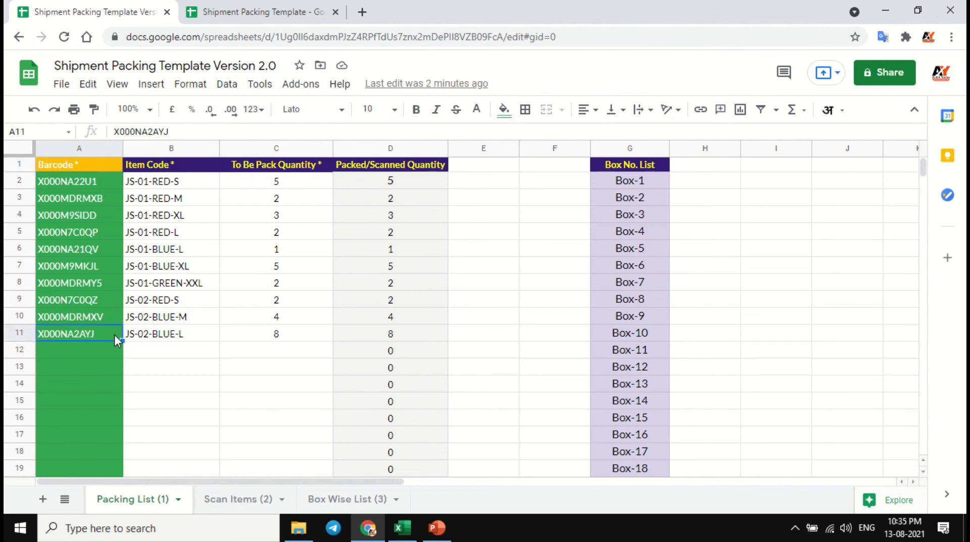